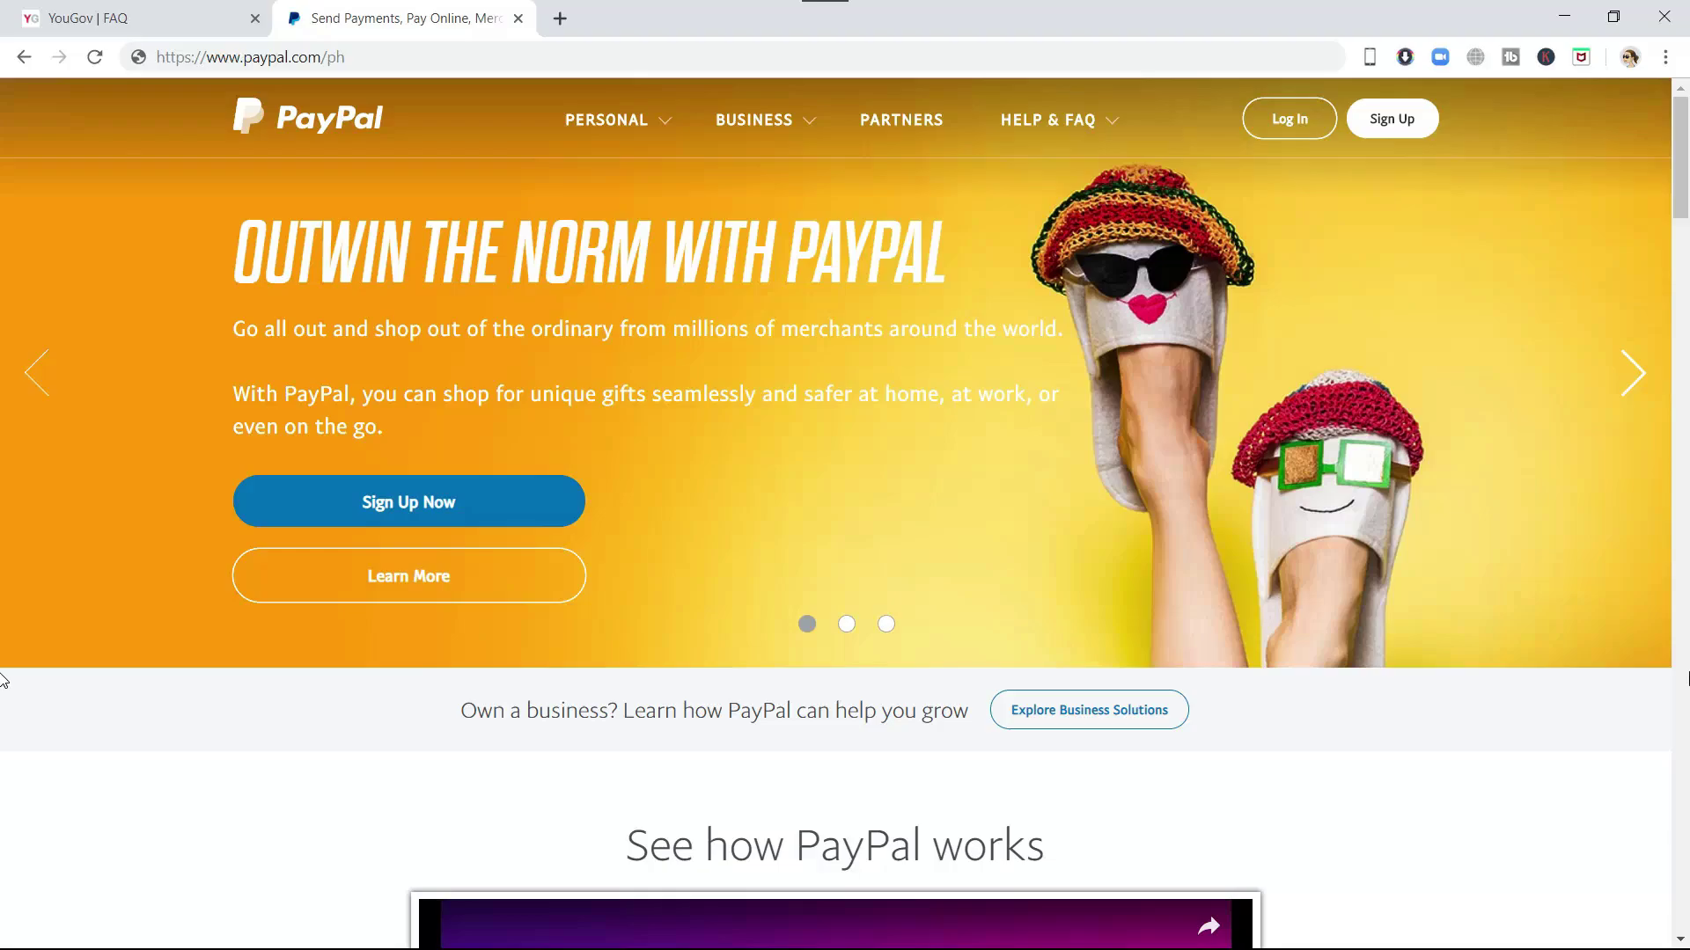
# - Change the site address's country code to 'ph' to load the Philippines PayPal site
pyautogui.click(363, 59)
pyautogui.doubleClick(363, 59)
pyautogui.press('BackSpace')
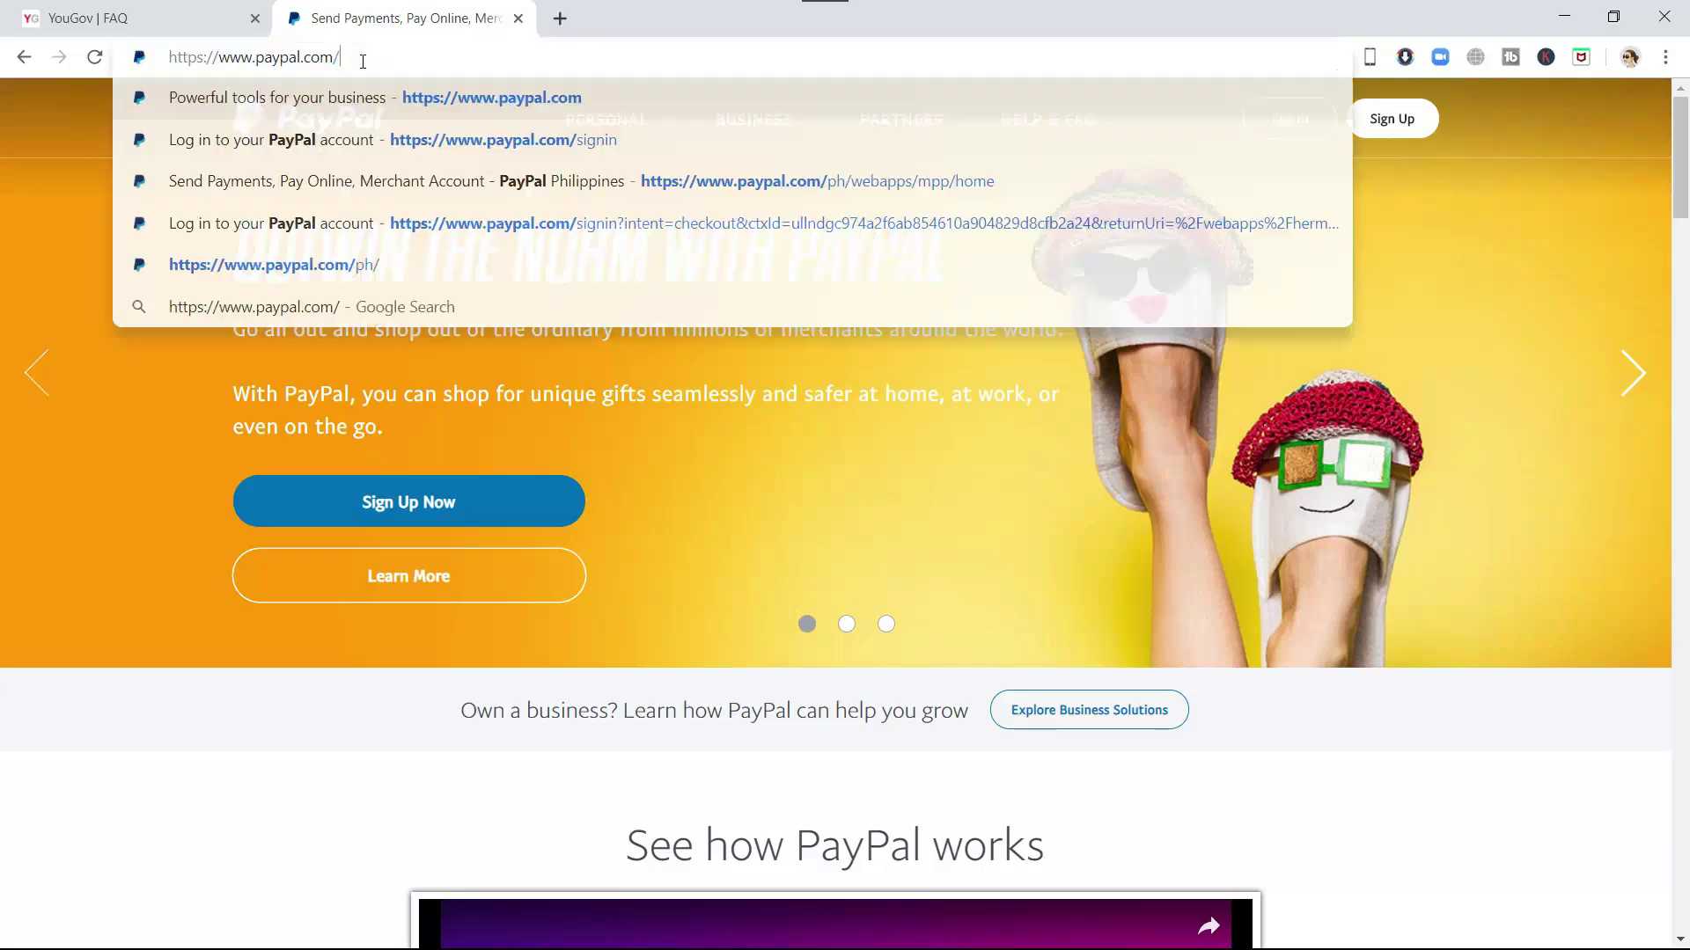
pyautogui.write('us')
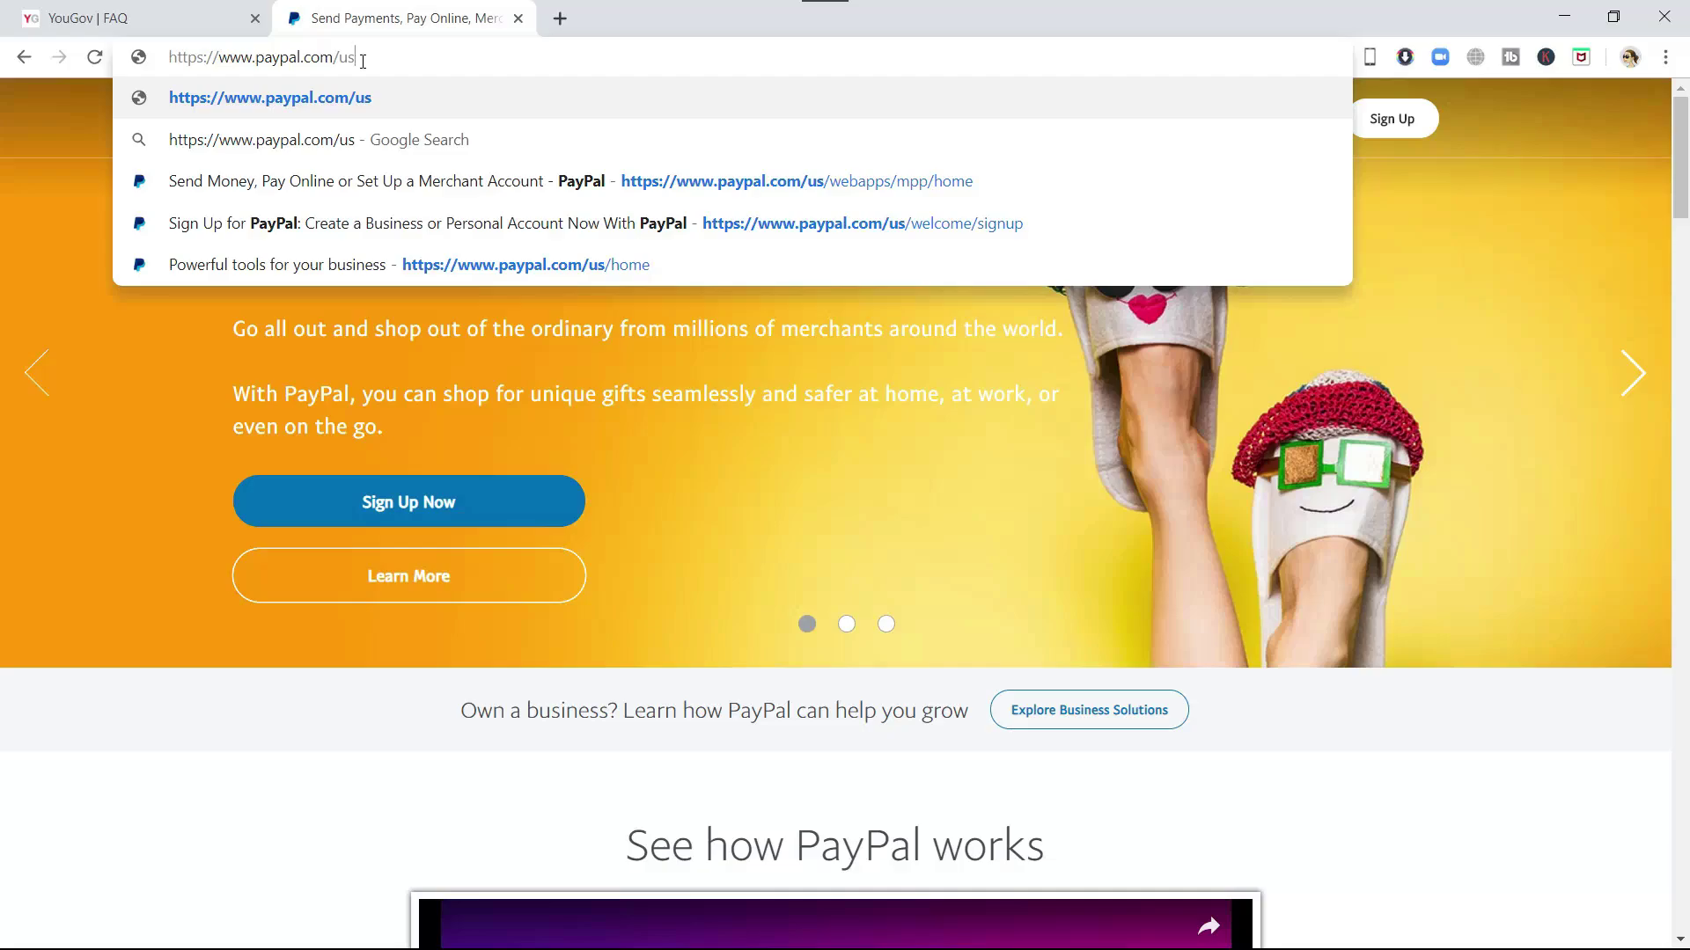
pyautogui.press('BackSpace')
pyautogui.press('BackSpace')
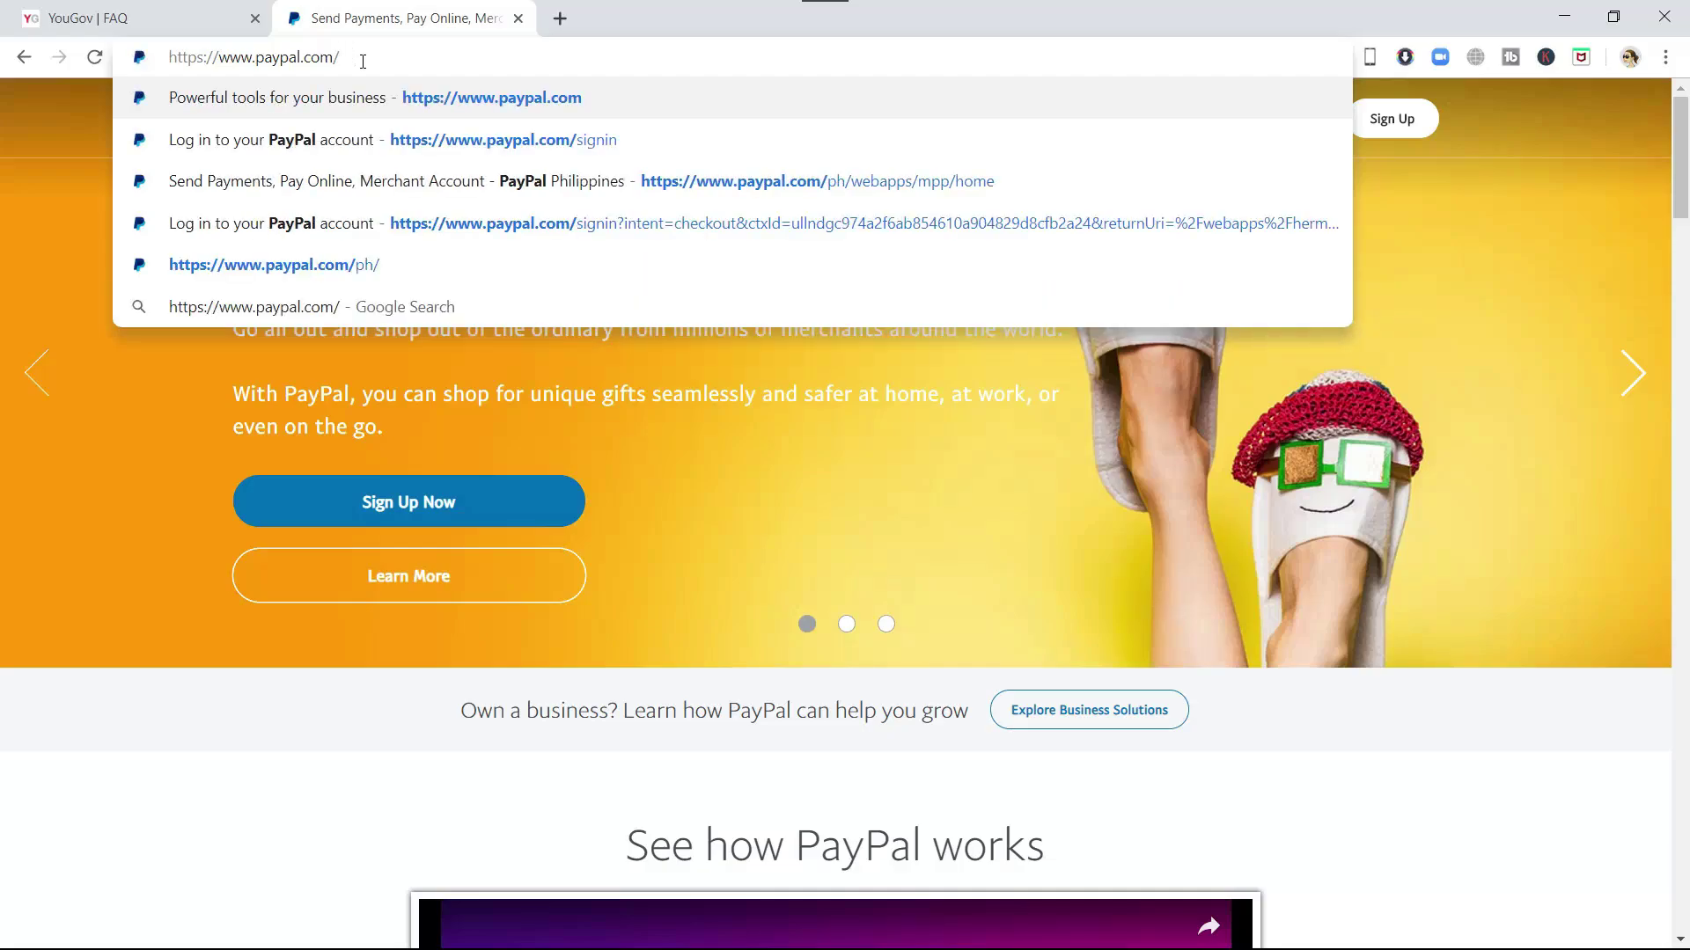
pyautogui.write('ph')
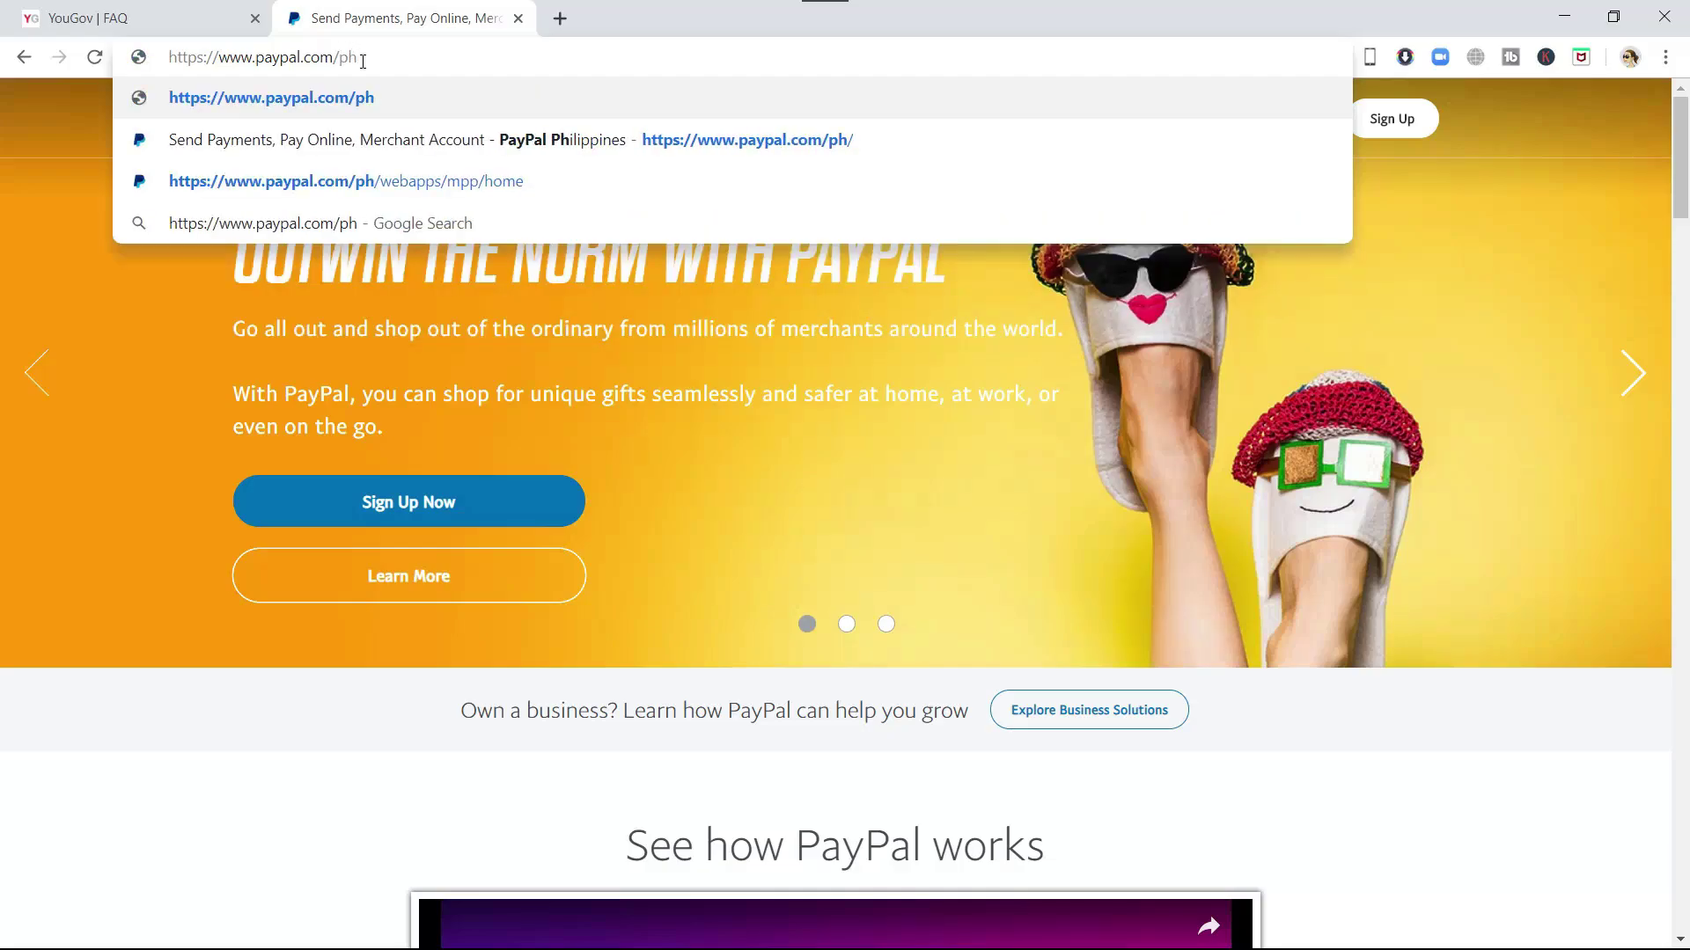
pyautogui.press('Return')
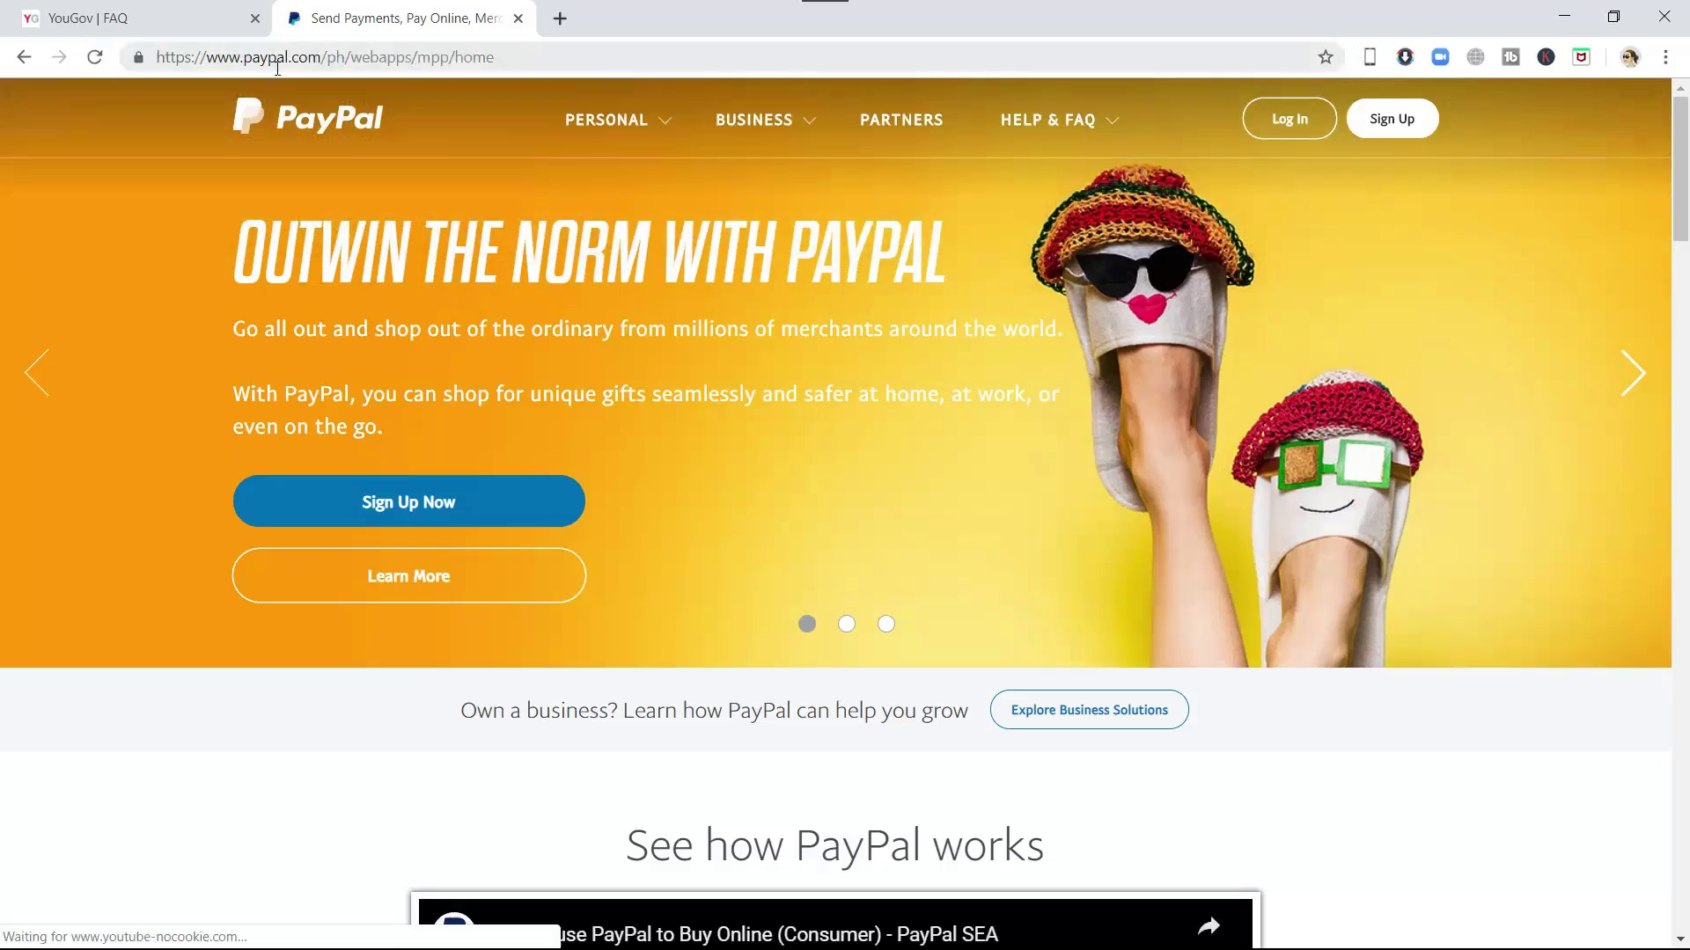
pyautogui.click(606, 119)
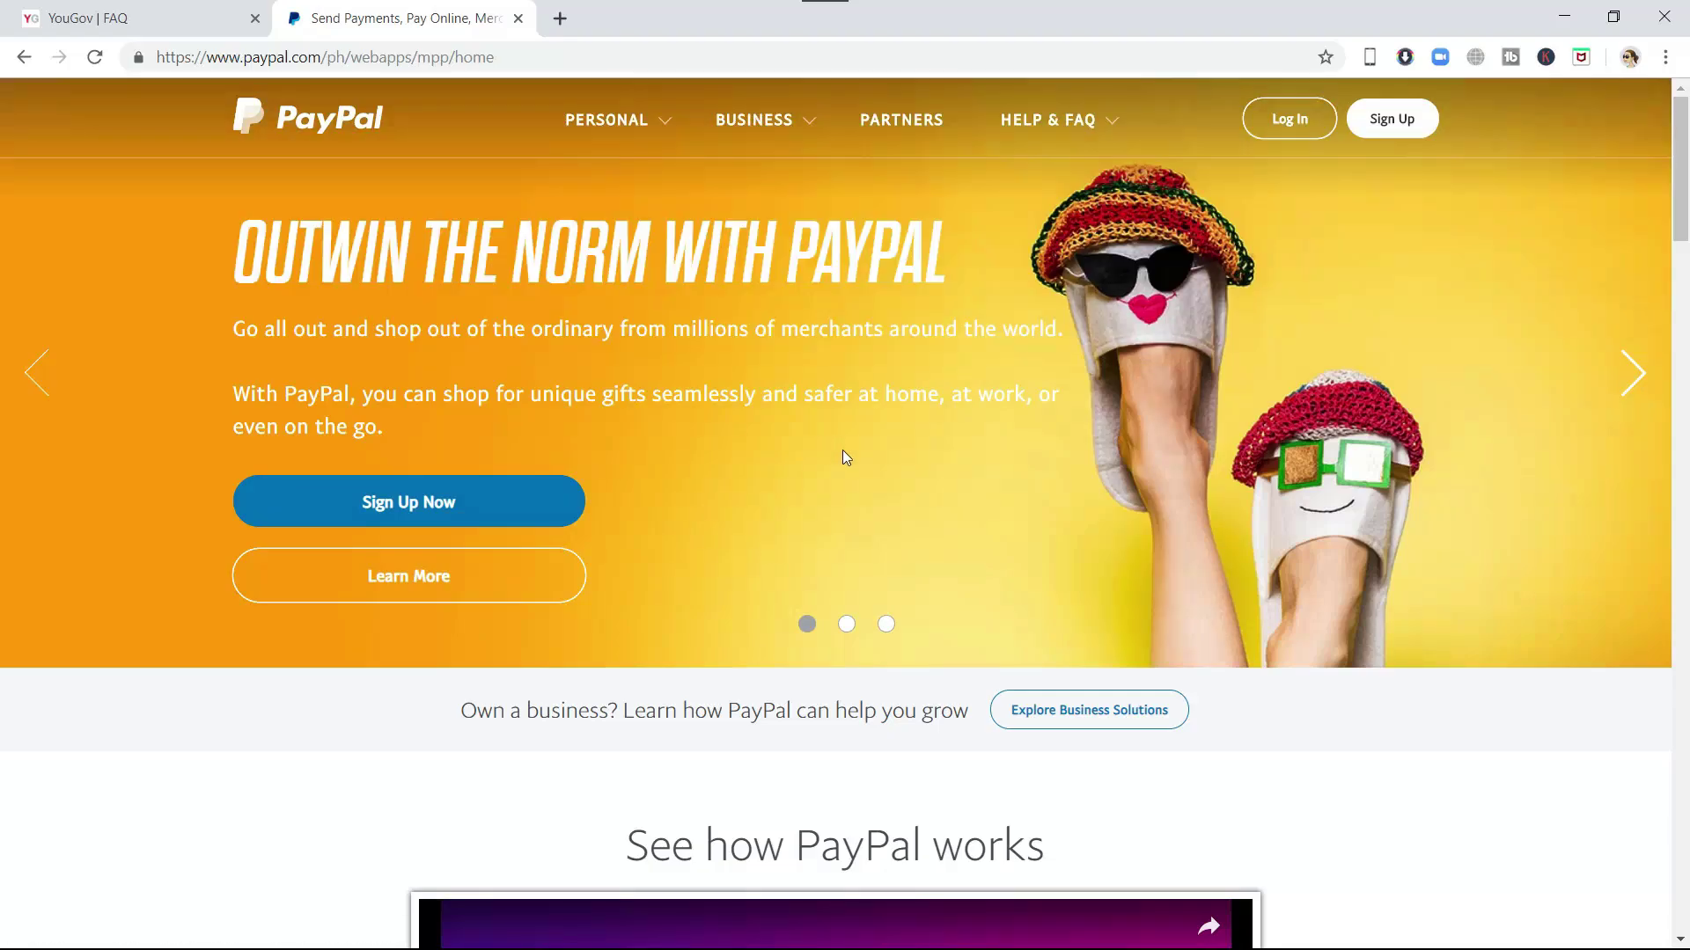
# - Under Sign Up, choose 'Receive Payments with PayPal' and continue to the business sign-up
pyautogui.click(606, 136)
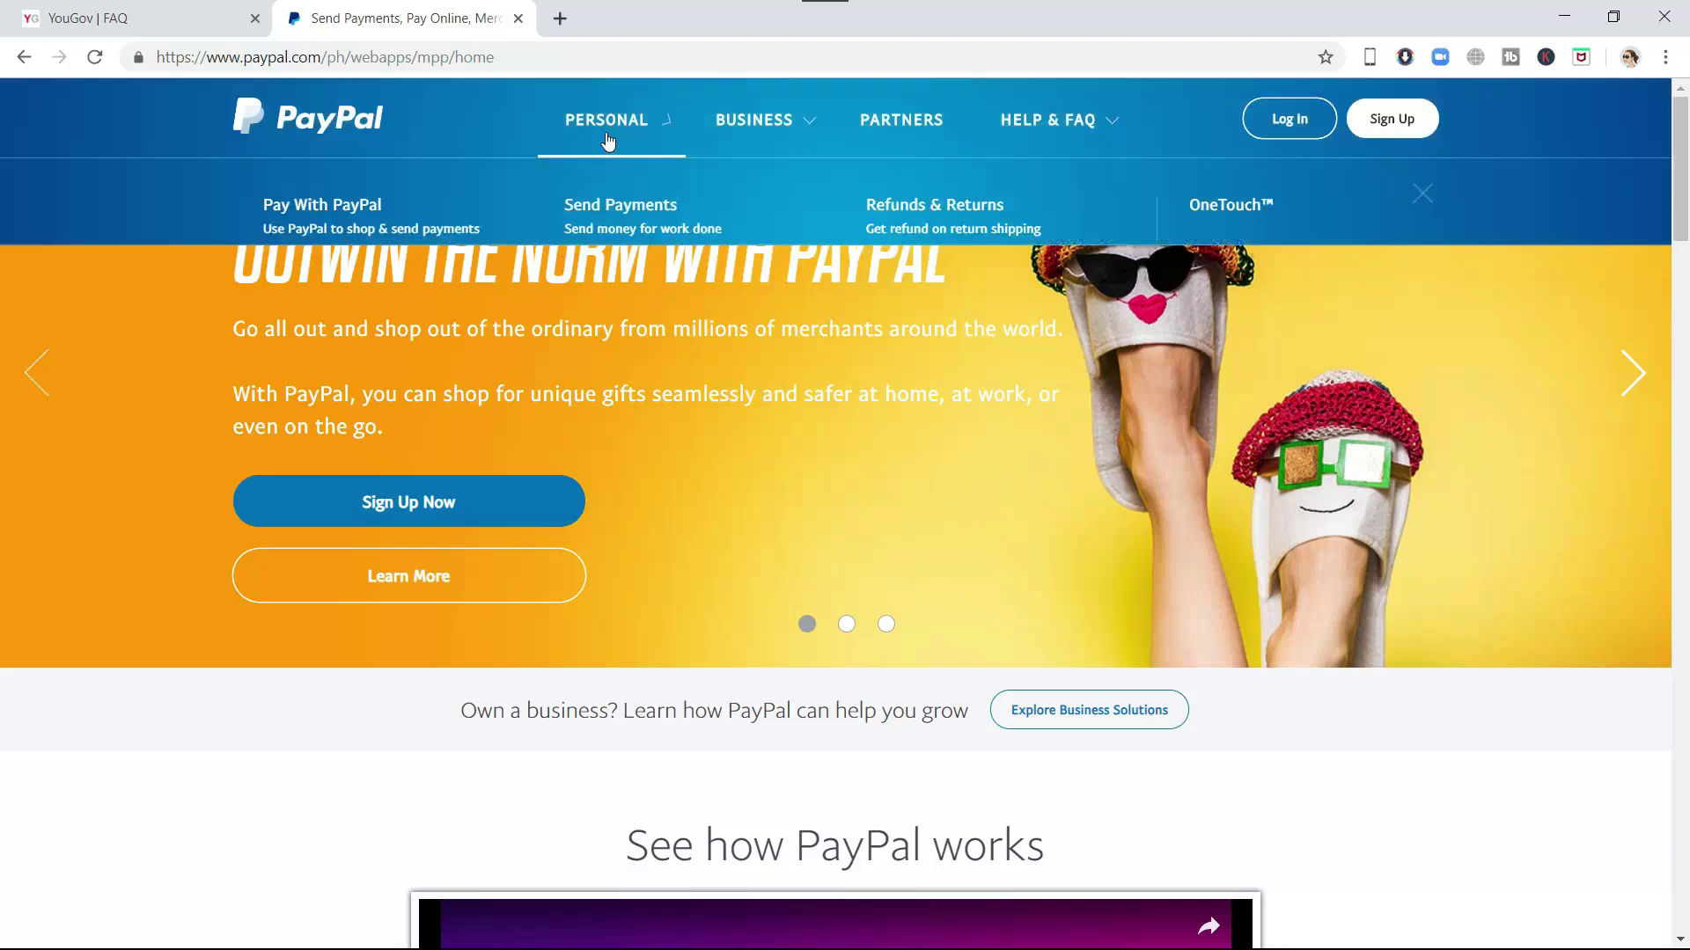
pyautogui.click(608, 133)
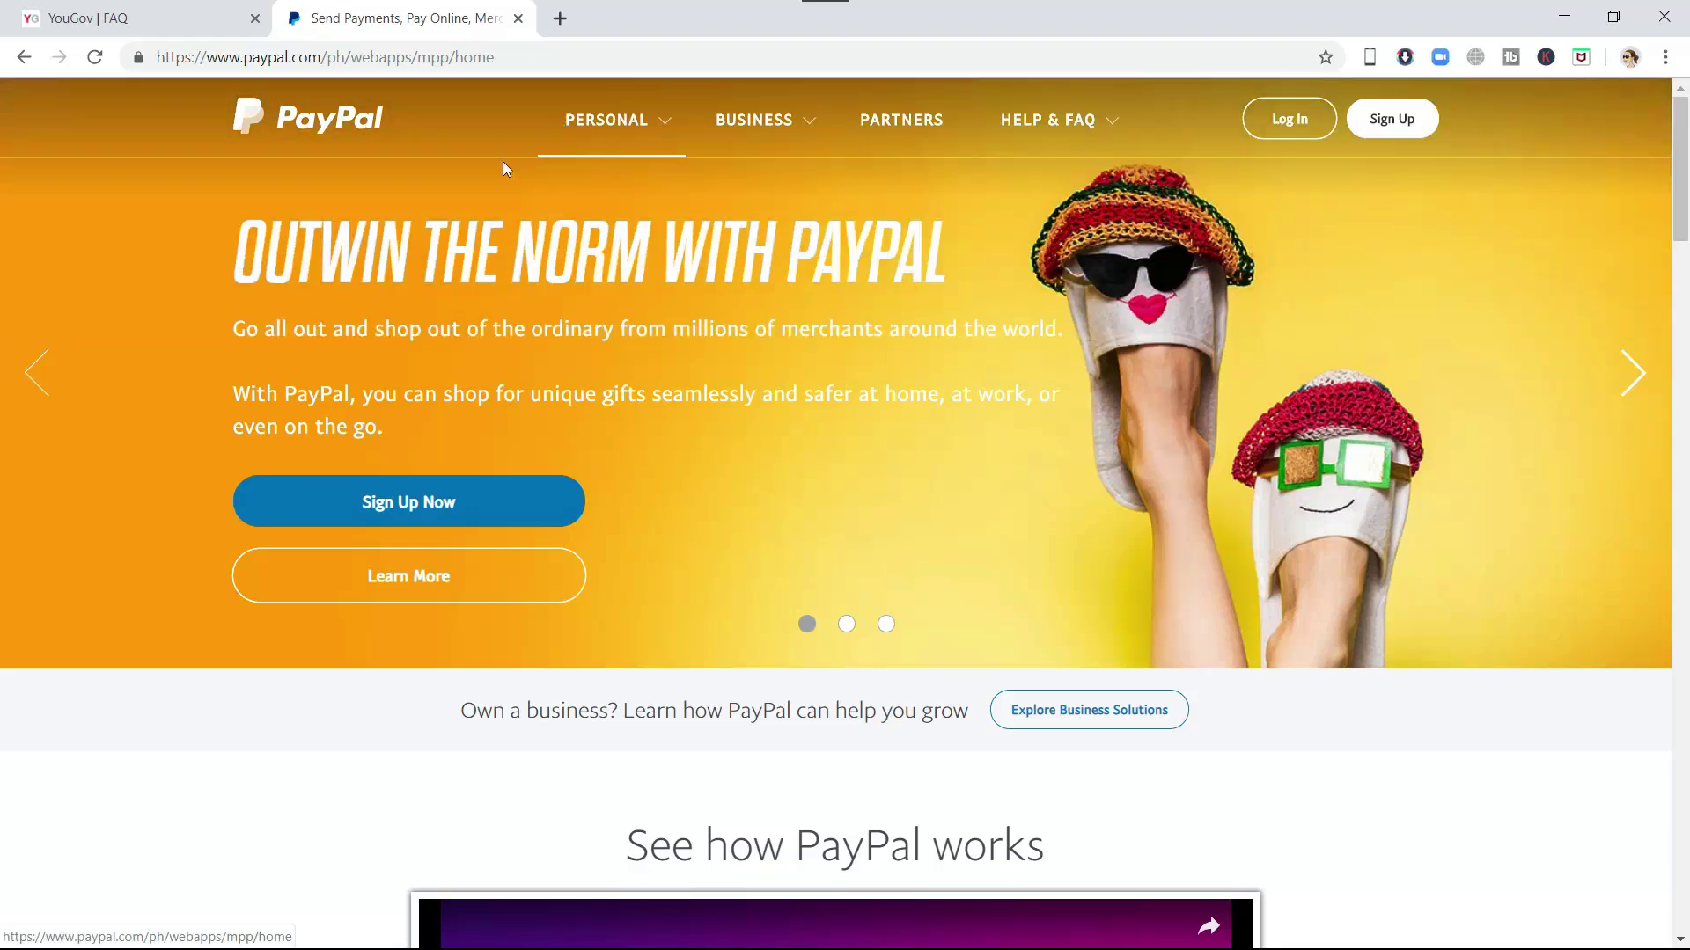
pyautogui.click(461, 512)
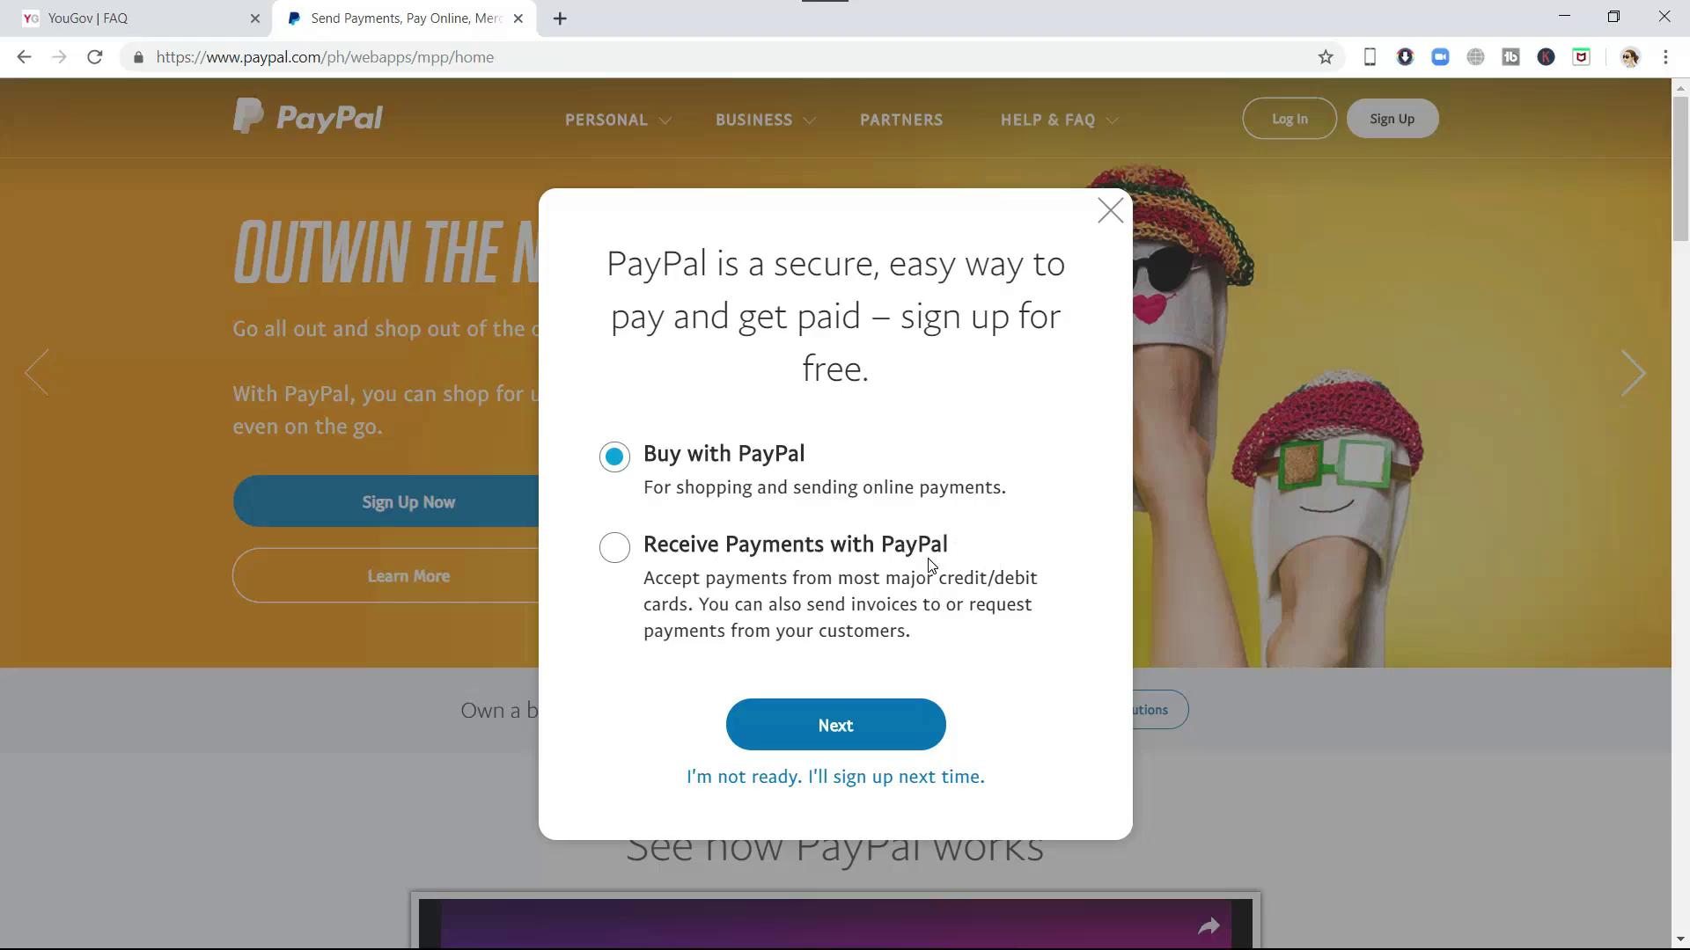
pyautogui.click(614, 549)
pyautogui.click(884, 727)
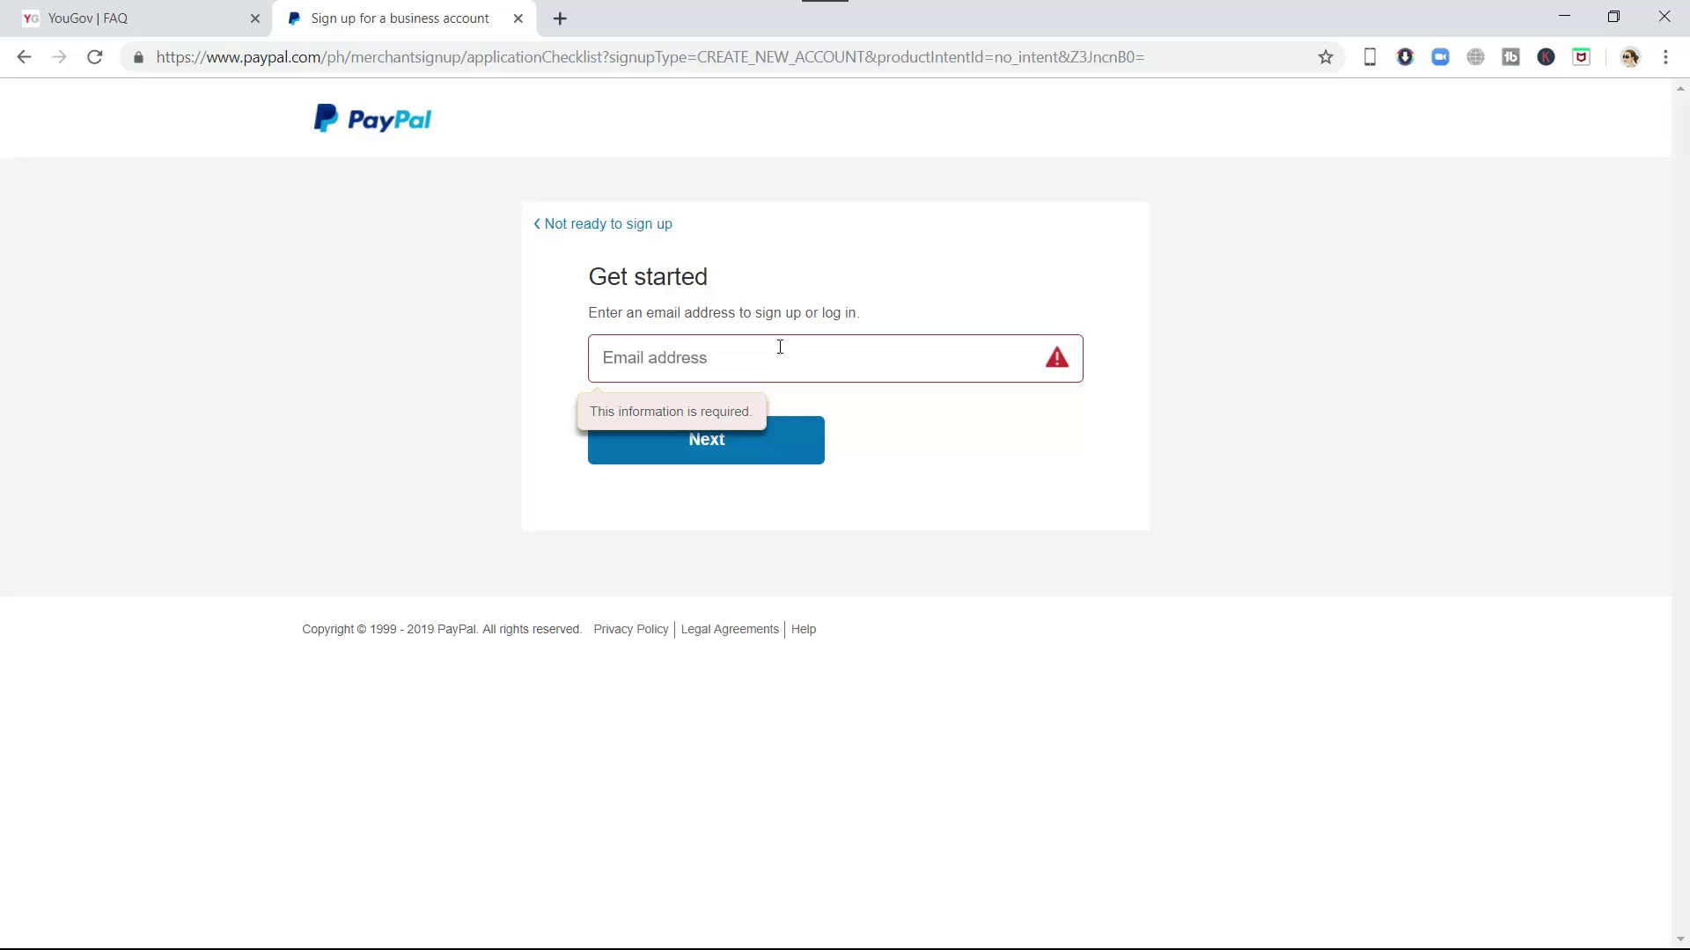
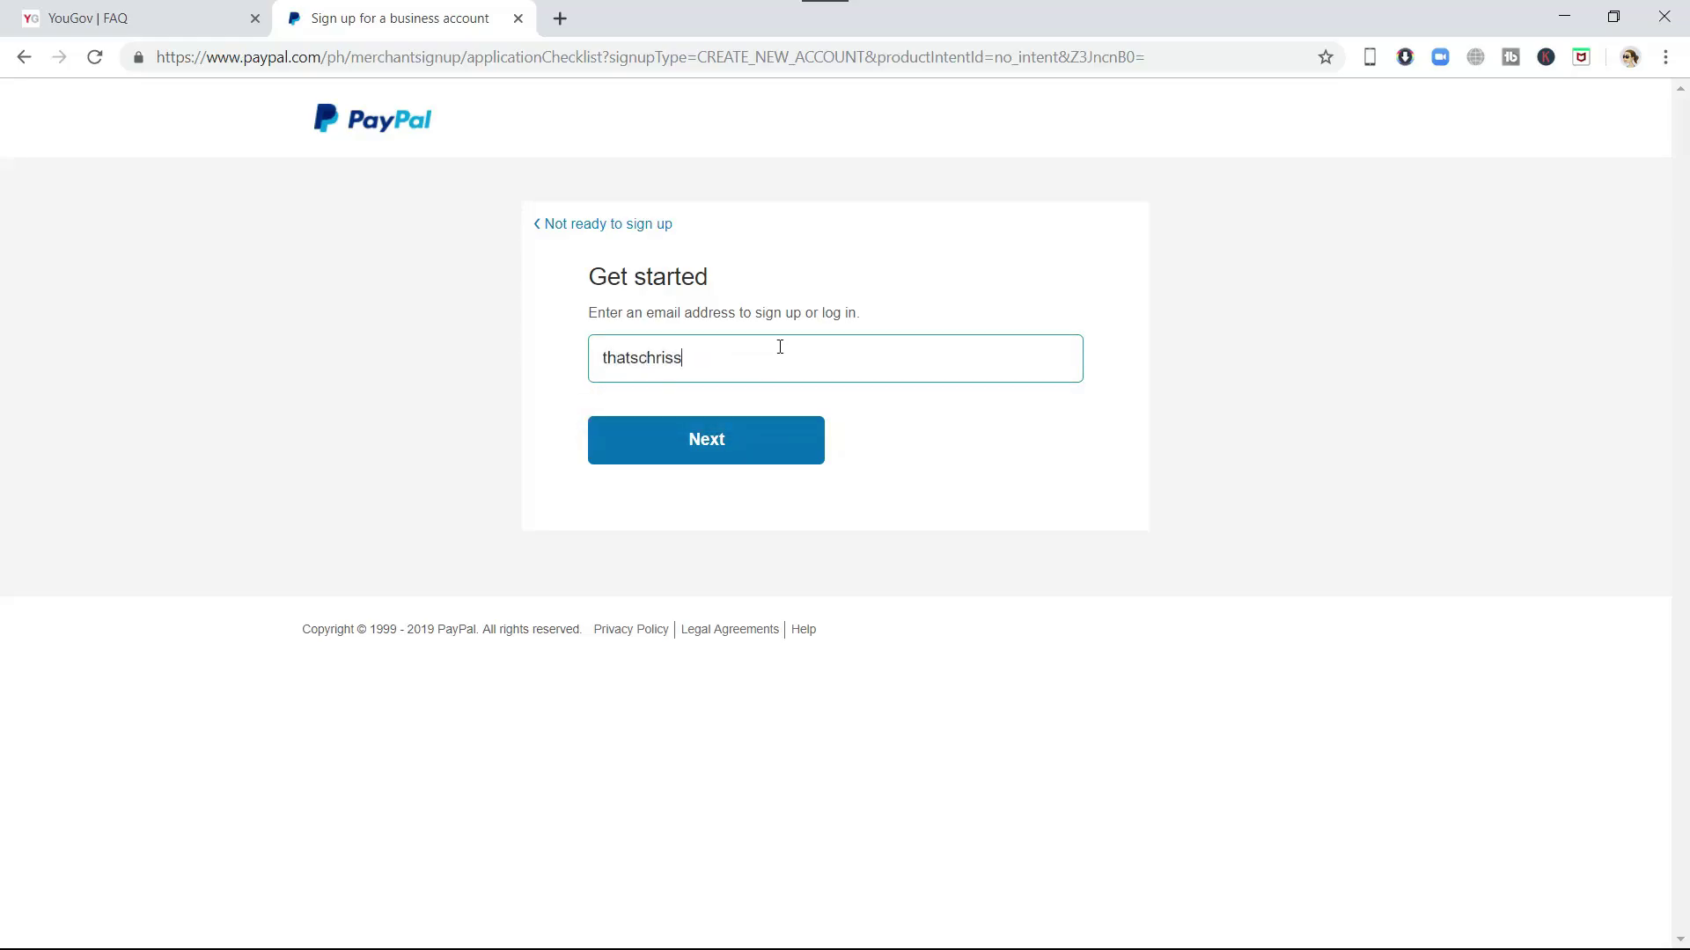
# - Enter the account e-mail, then set and confirm the account password and submit
pyautogui.click(770, 454)
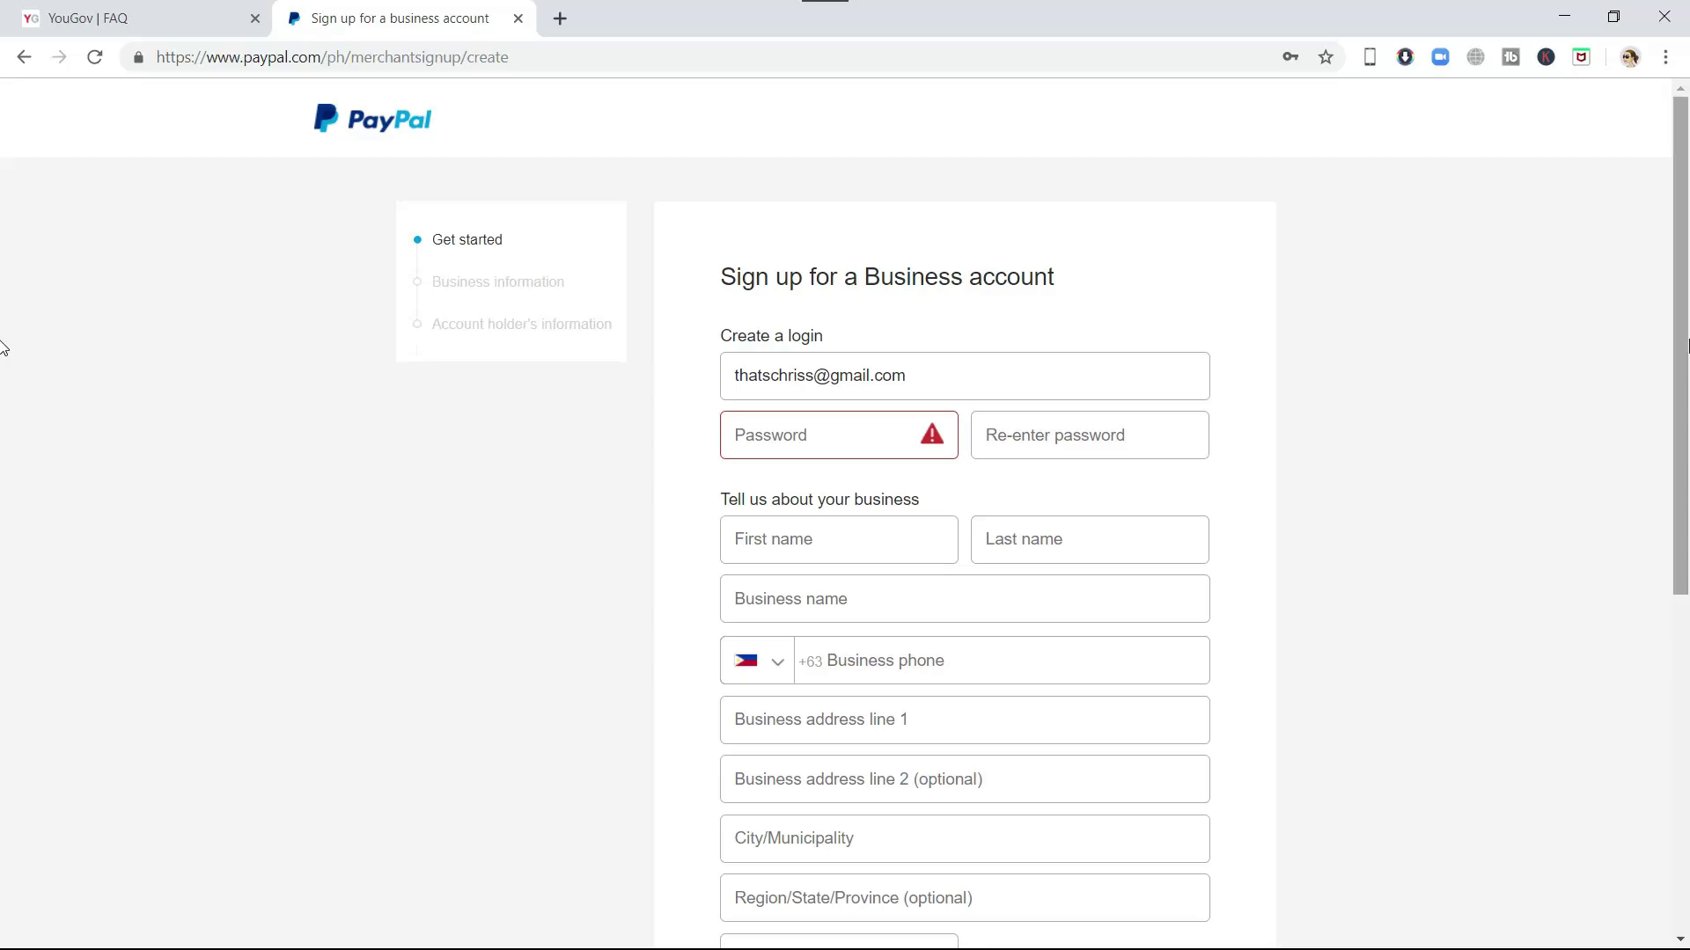
pyautogui.moveTo(1680, 357); pyautogui.dragTo(1650, 340)
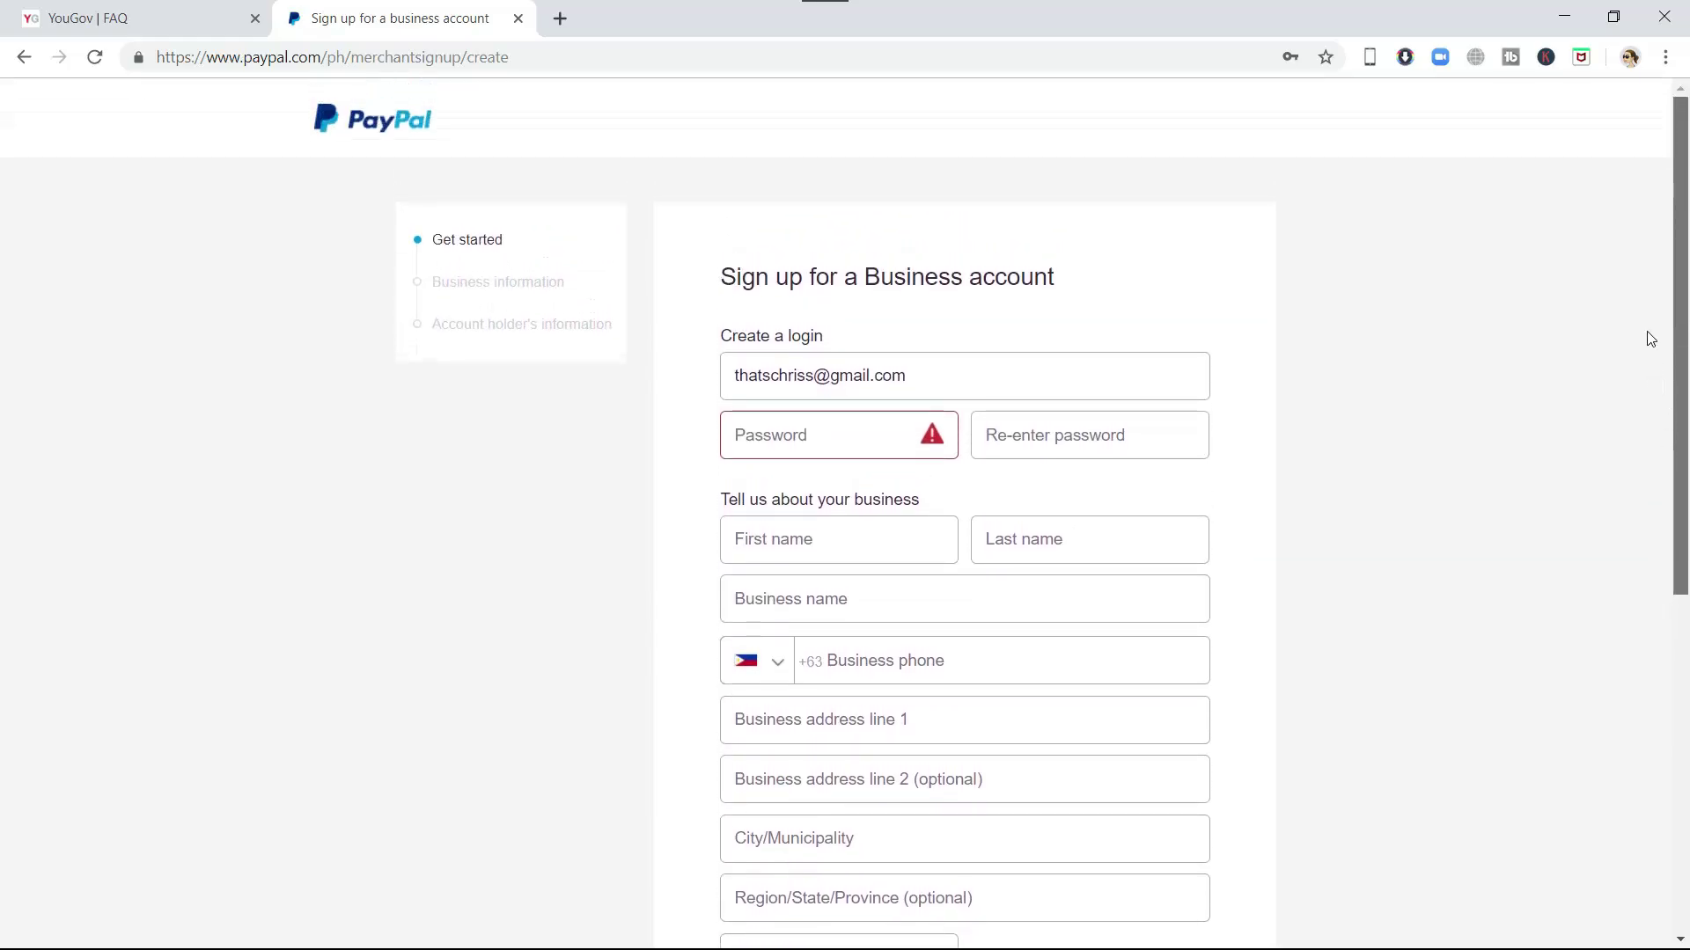
pyautogui.click(842, 430)
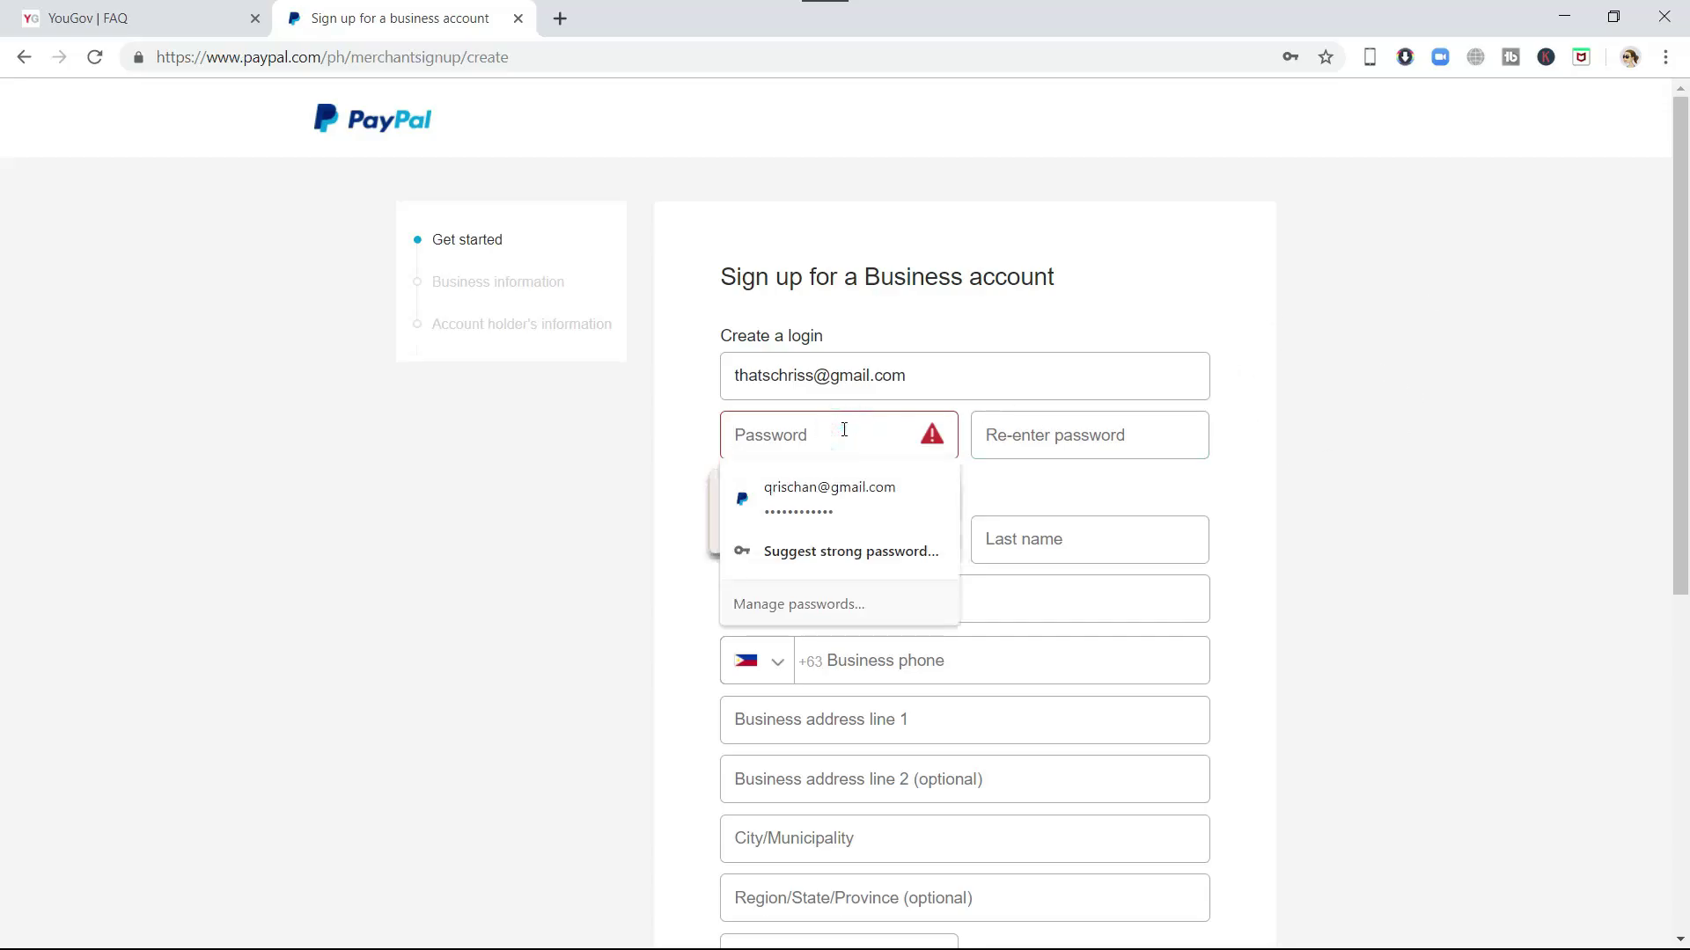
pyautogui.write('••••••••••••')
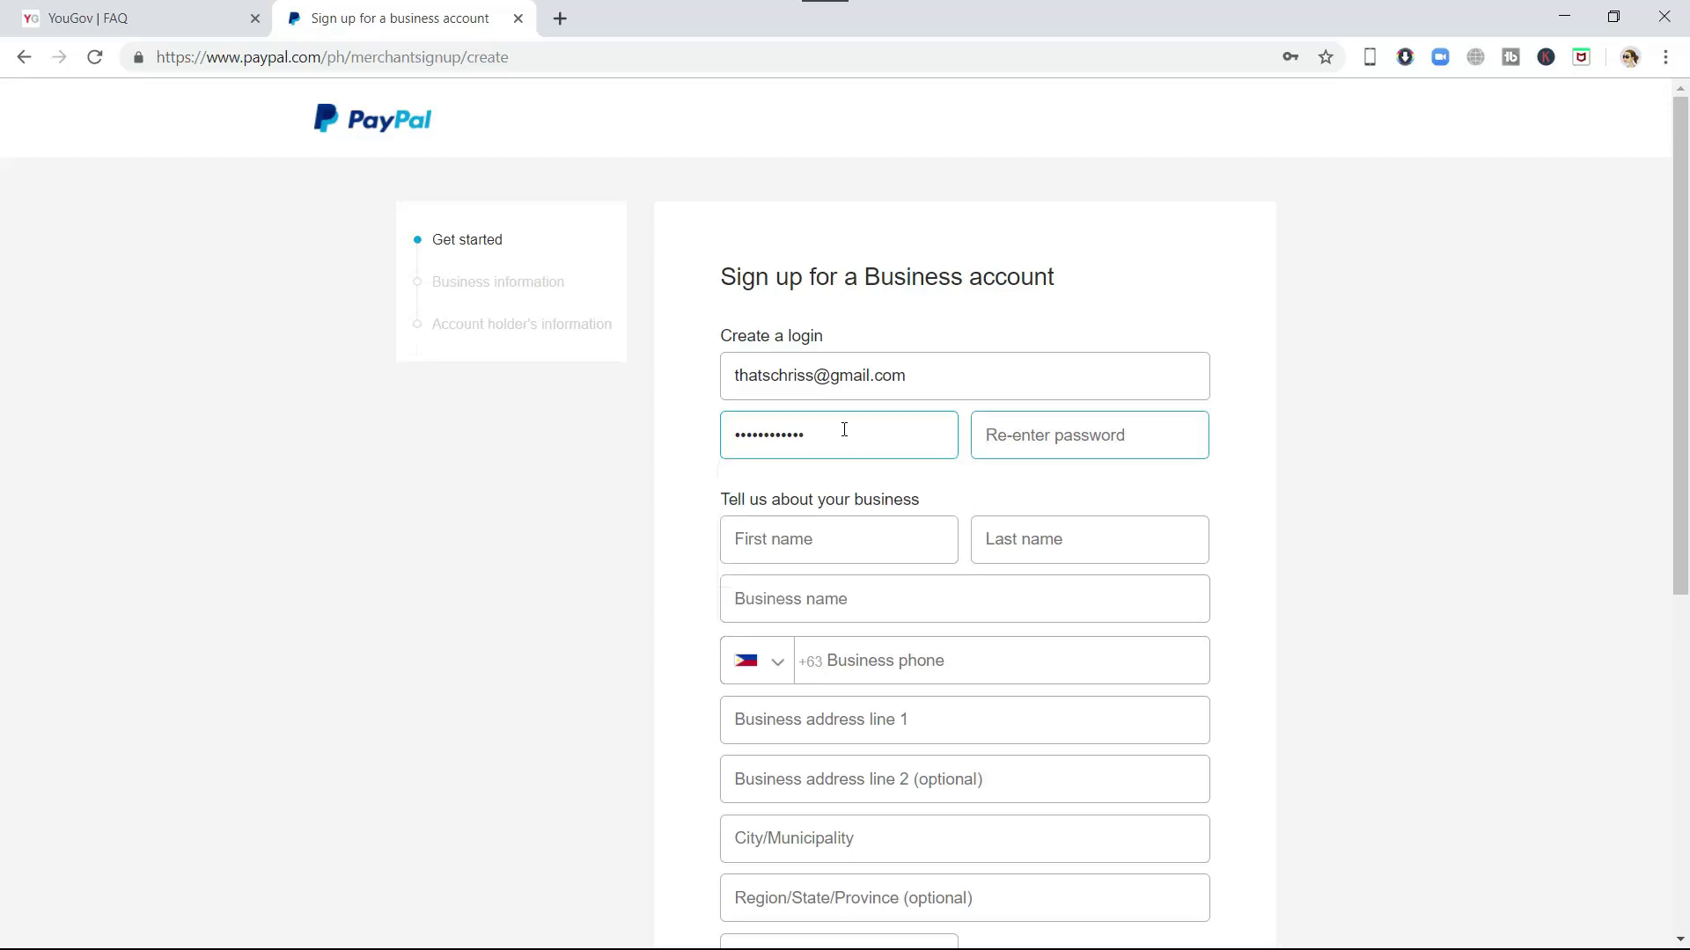
pyautogui.press('Tab')
pyautogui.write('••••••••••••')
pyautogui.press('Return')
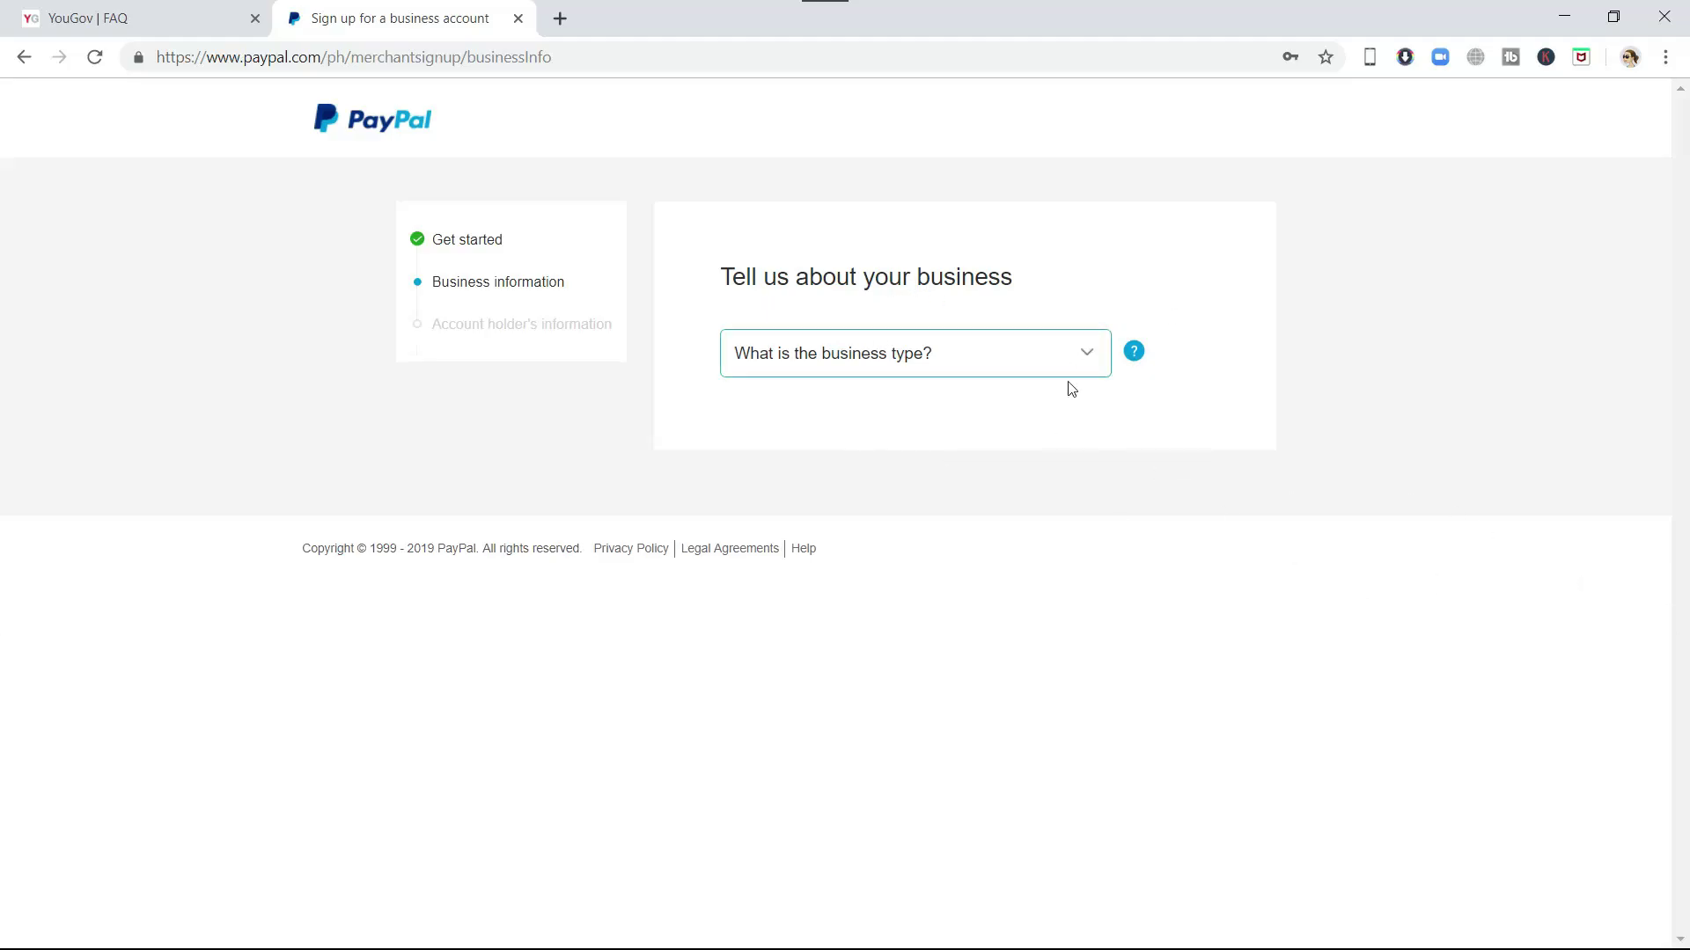
# - Set business type Individual, keyword Digital Goods-Games, and paste the YouTube channel URL as website
pyautogui.click(1096, 357)
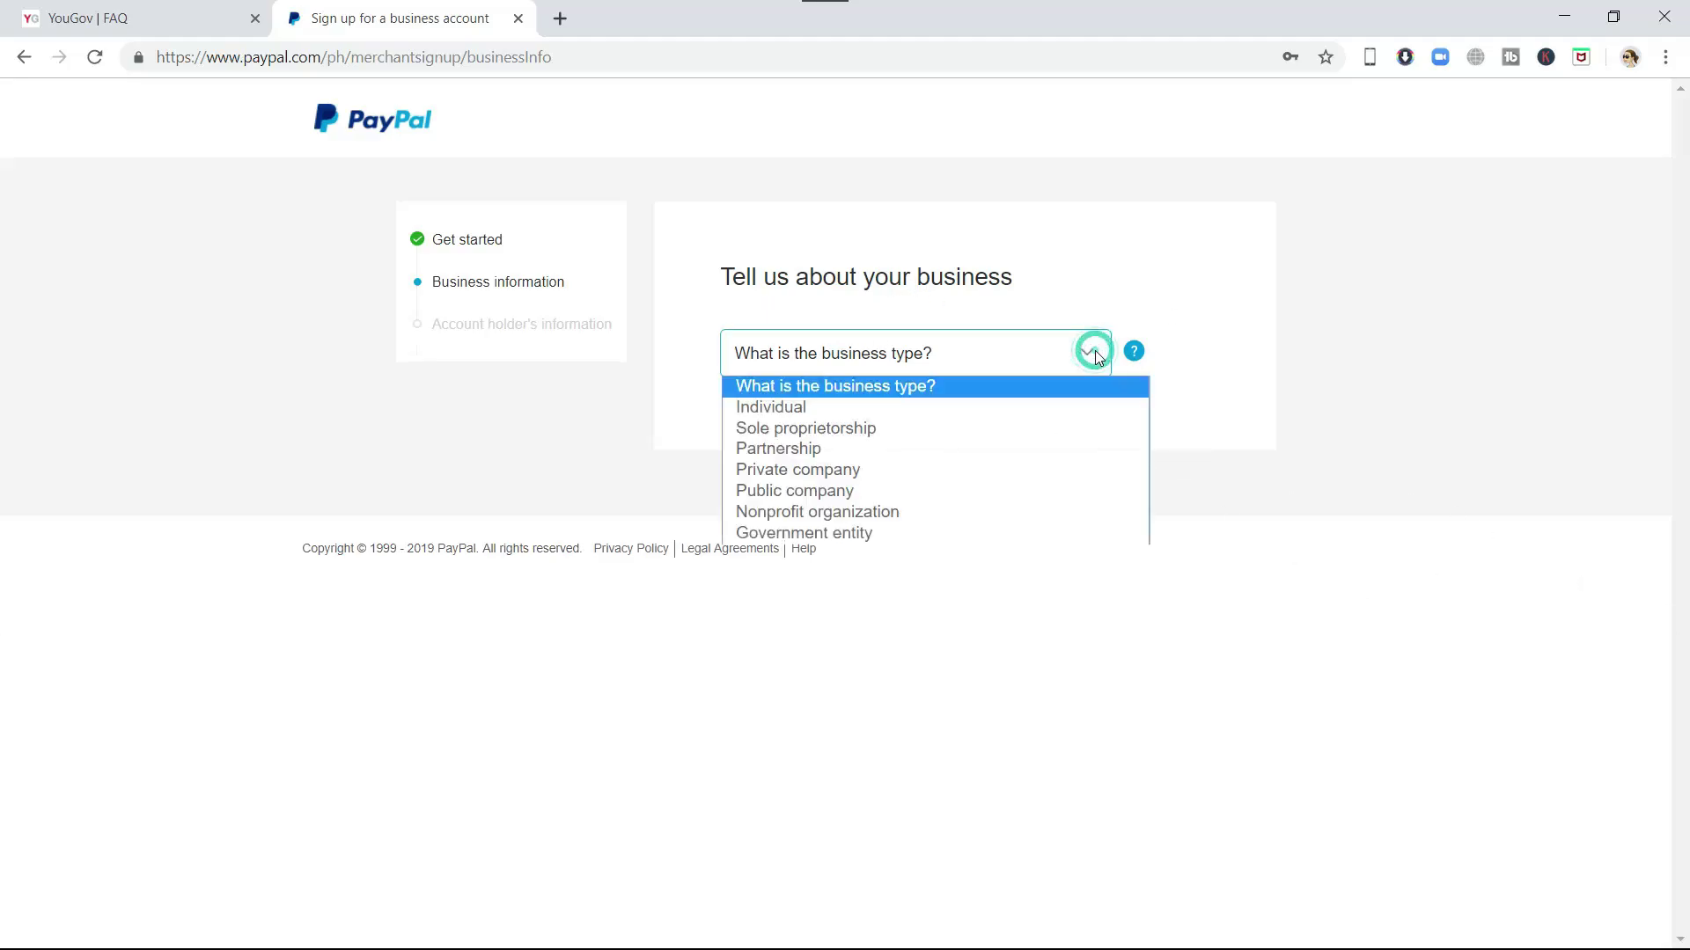
pyautogui.click(797, 407)
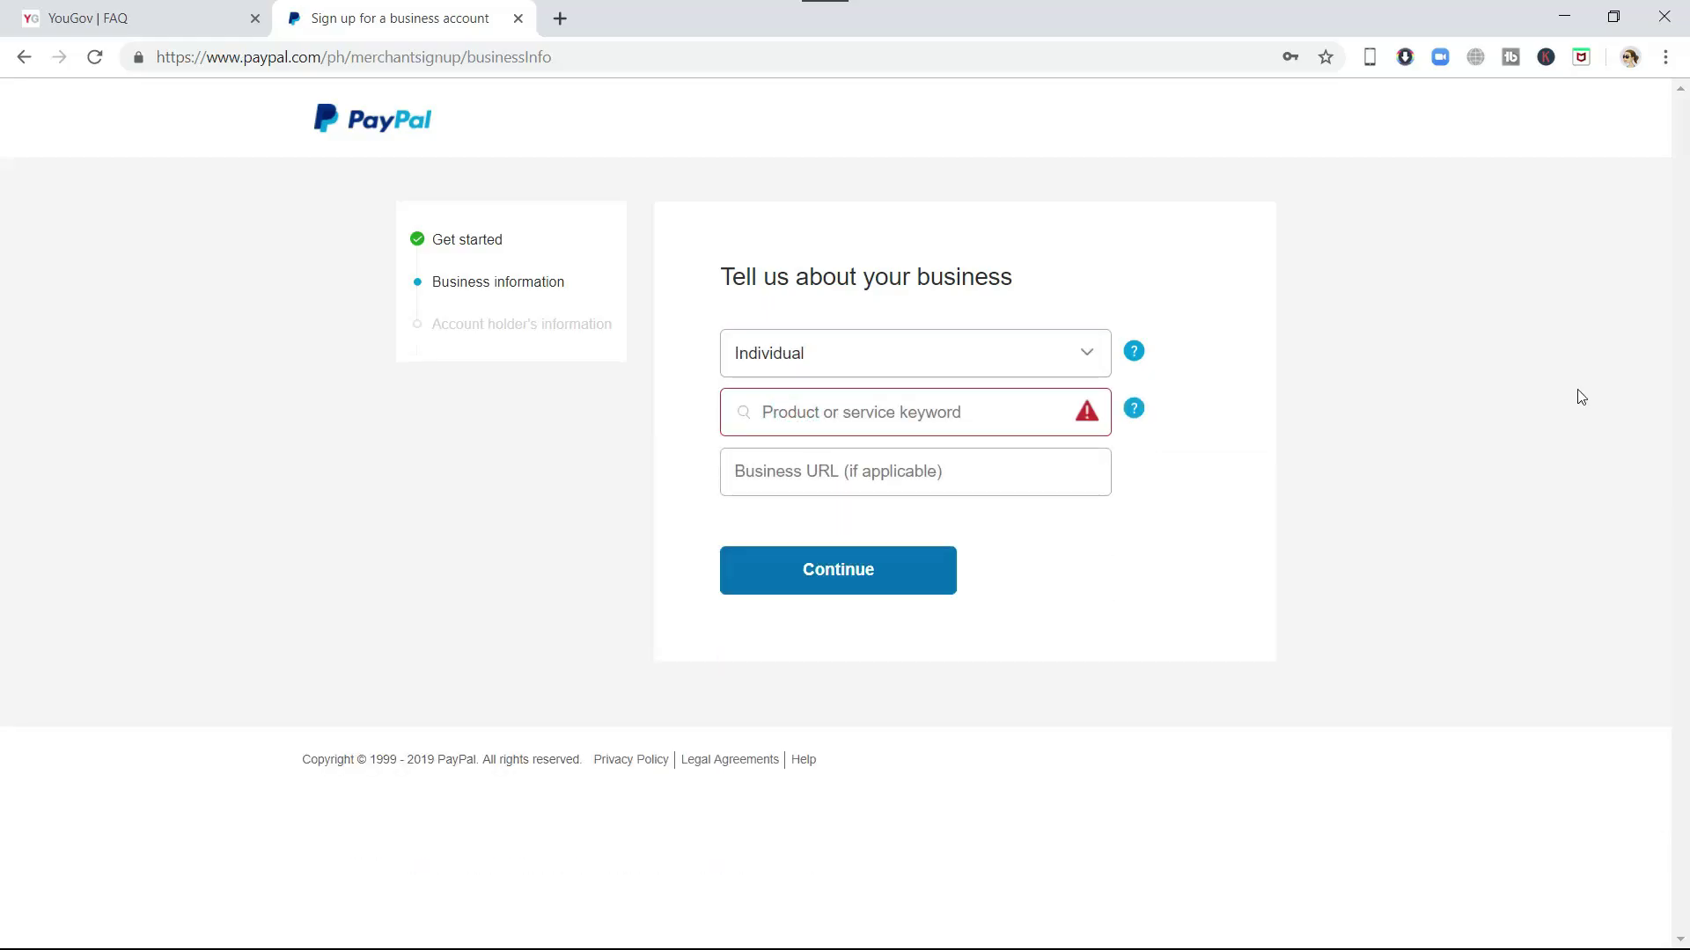
pyautogui.click(874, 421)
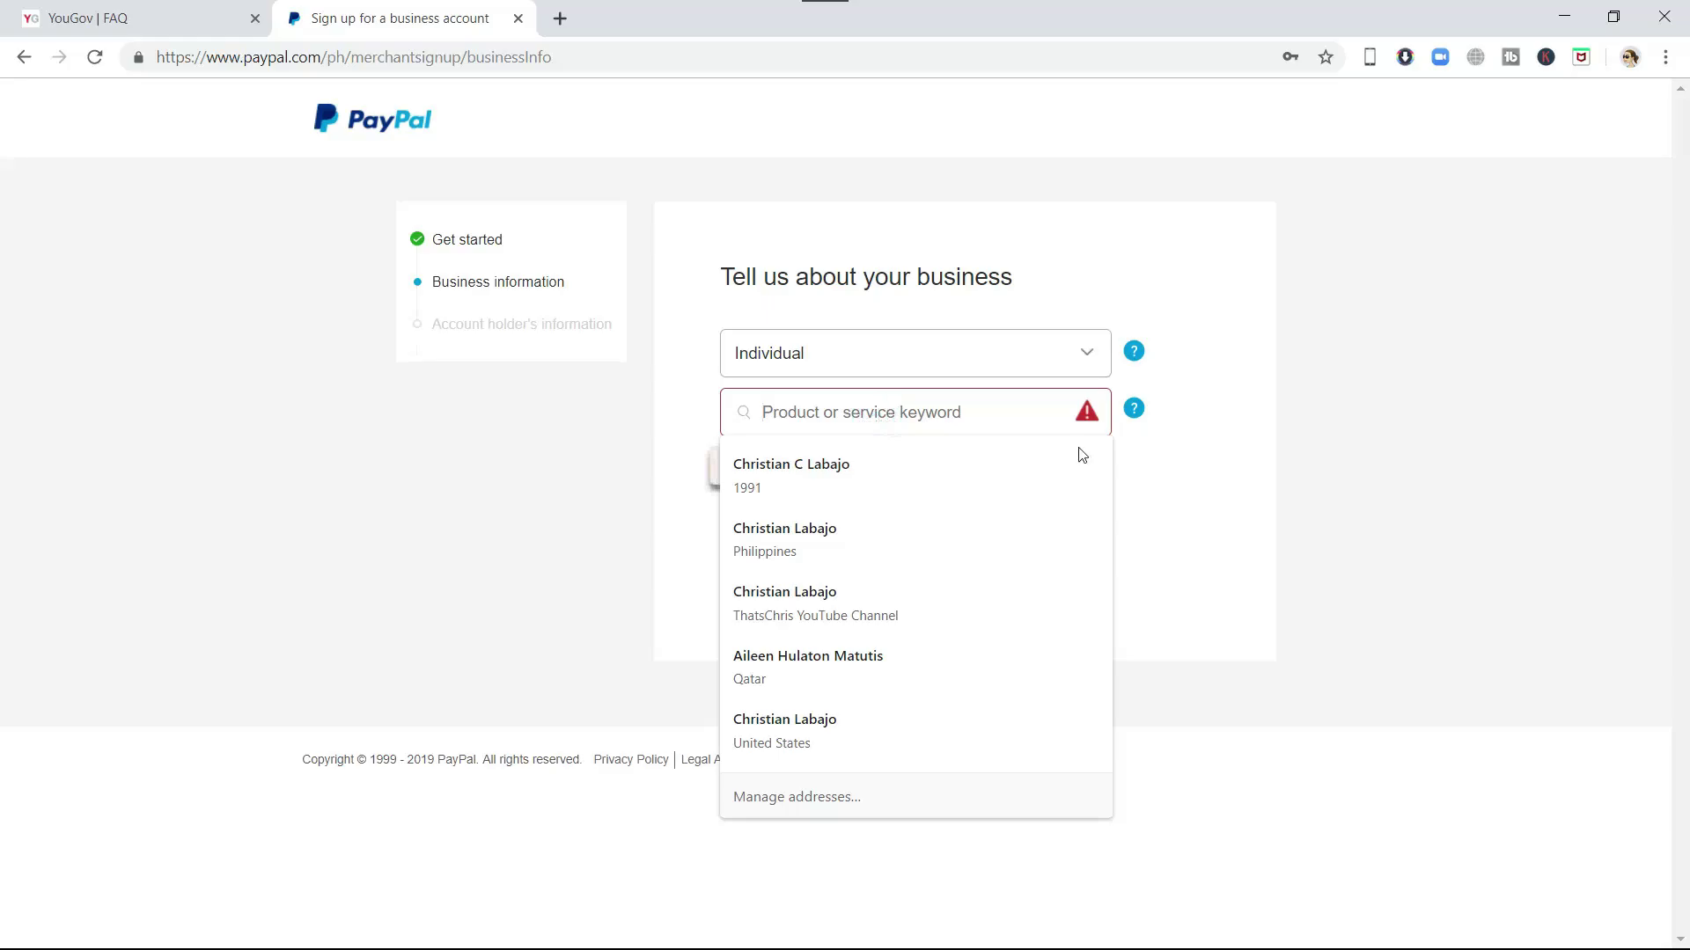
pyautogui.write('digital')
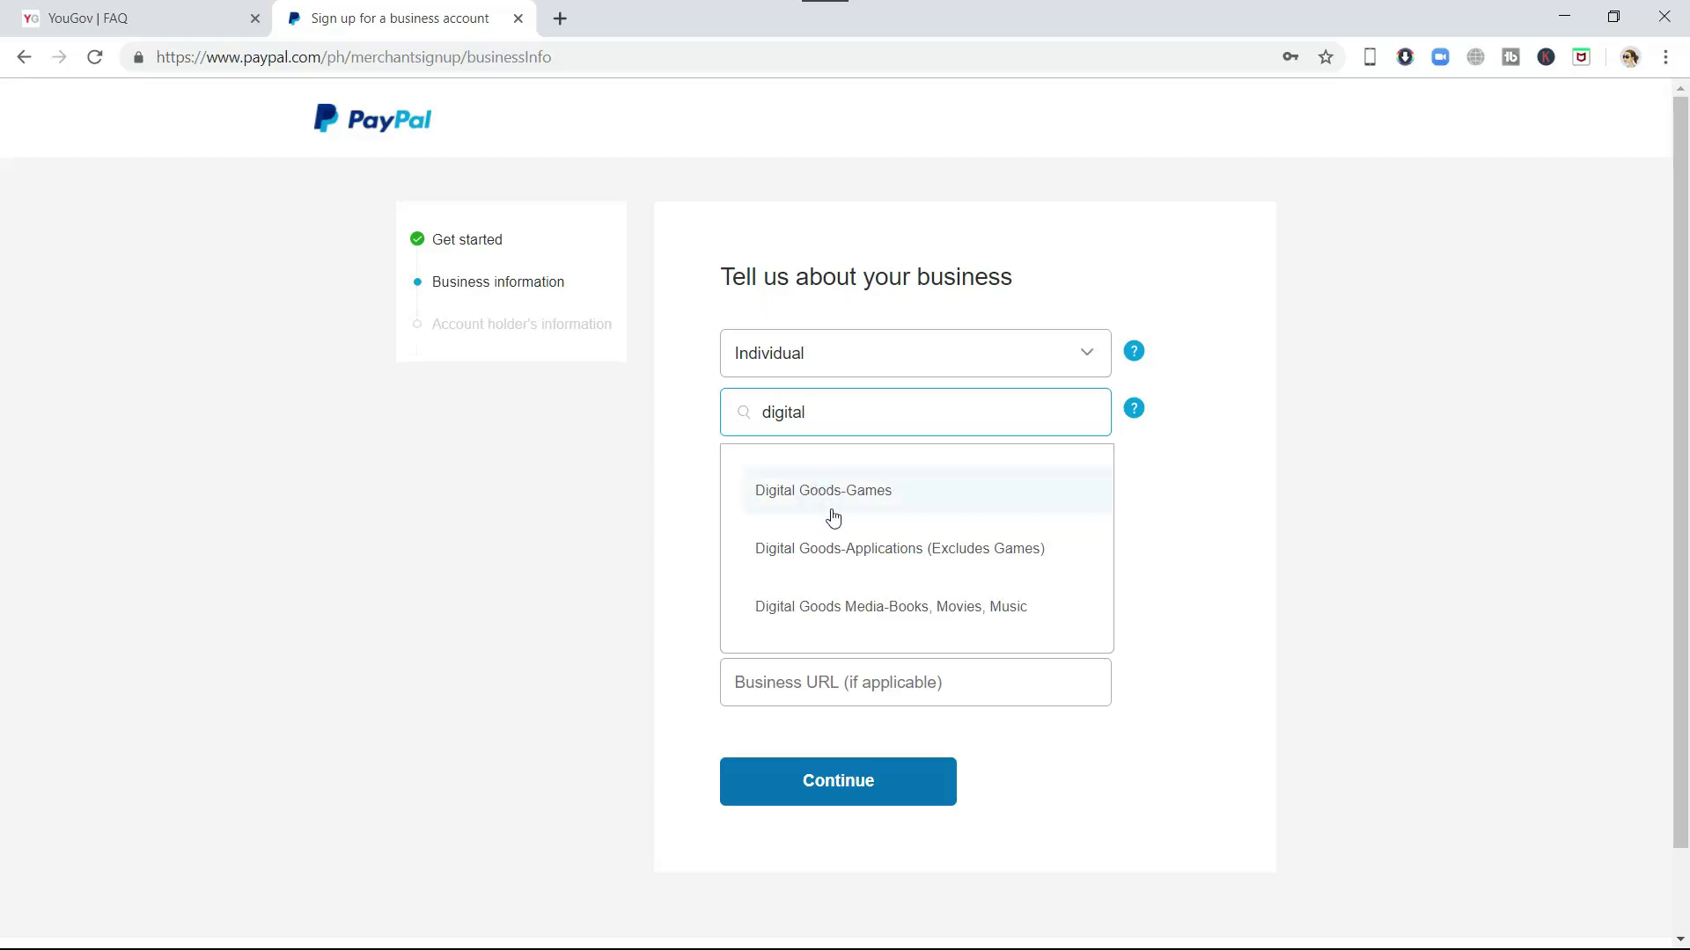
pyautogui.click(858, 491)
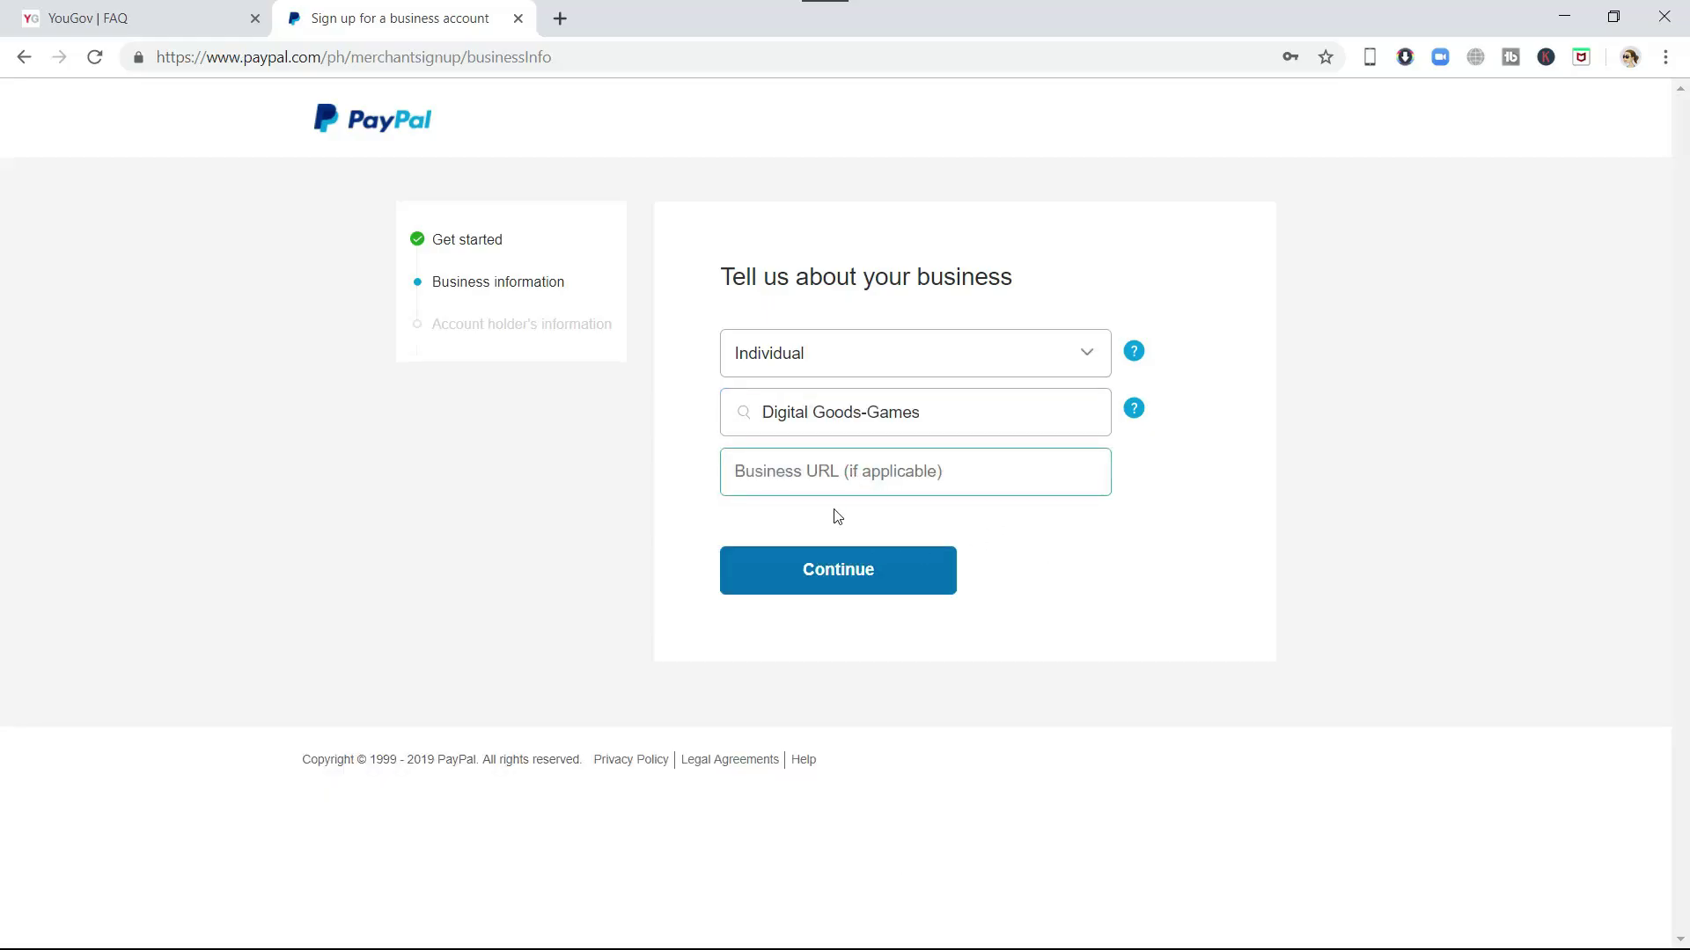
pyautogui.click(981, 476)
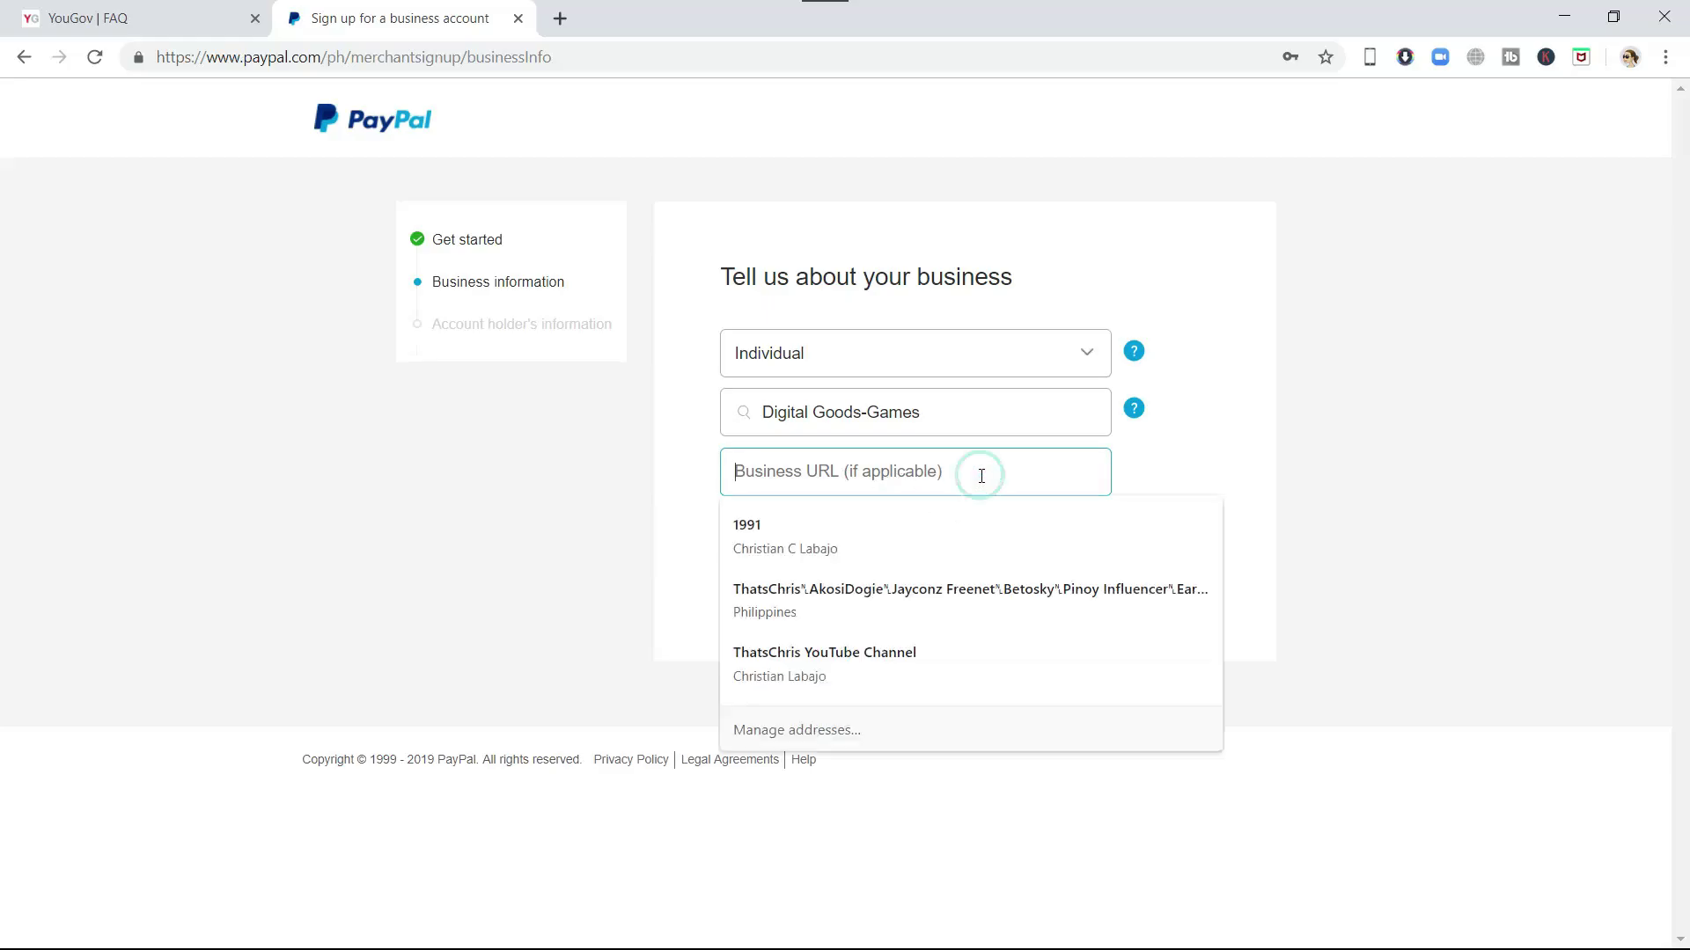
pyautogui.write('http://www.youtube.com/Thatschriss')
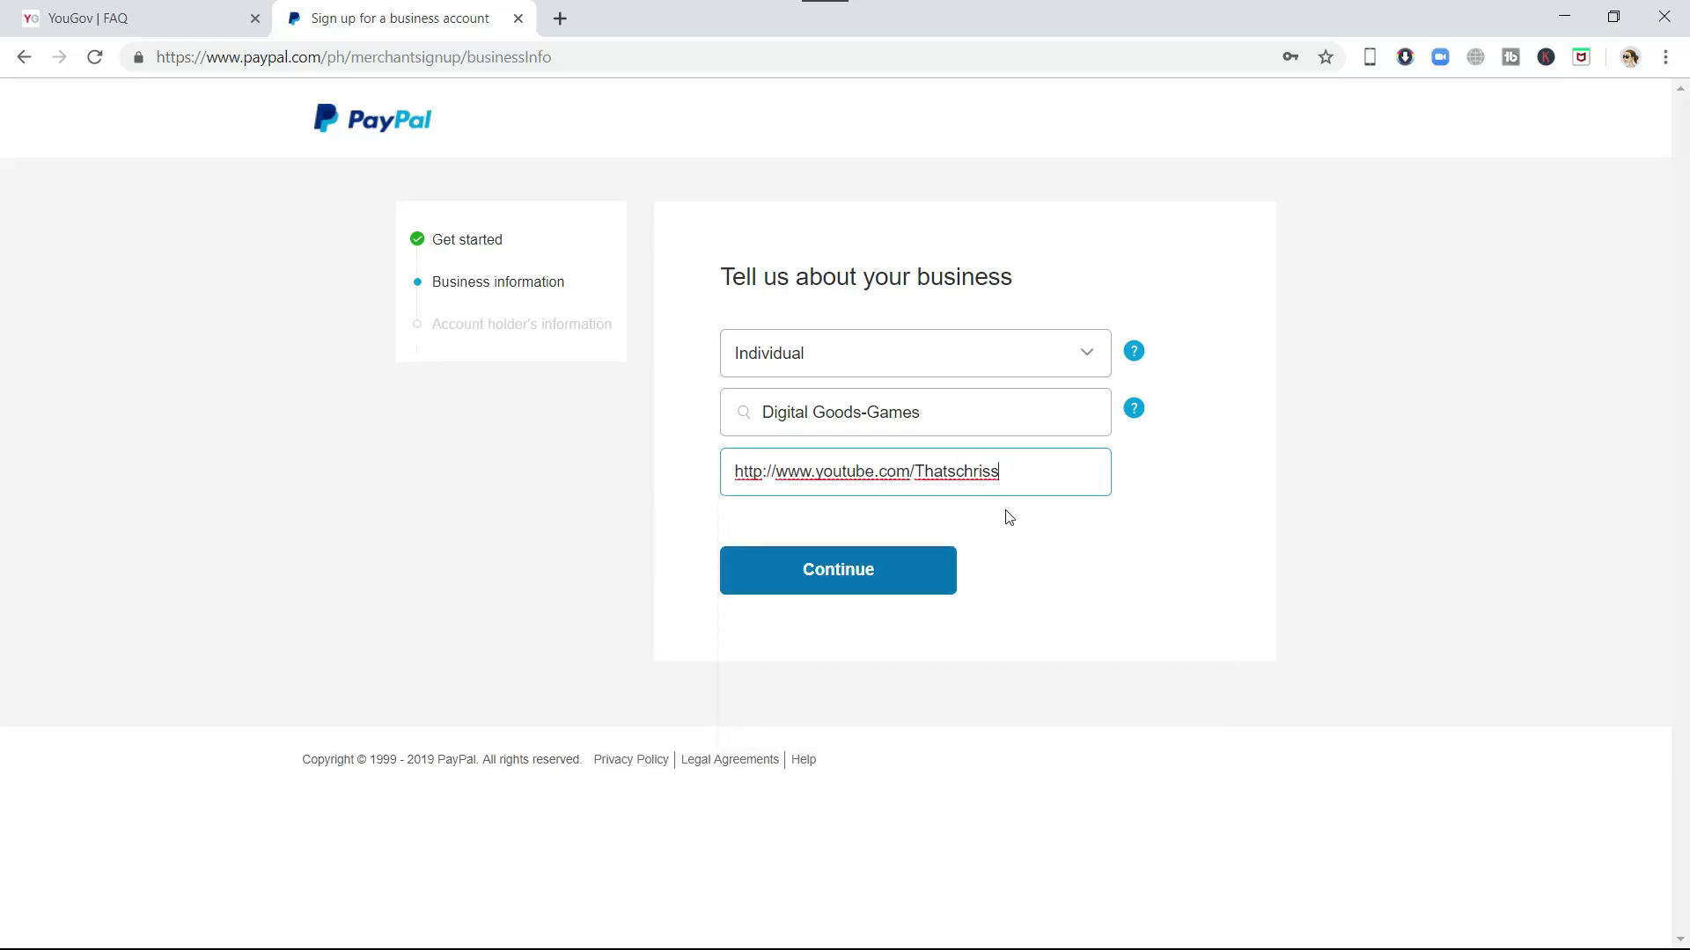
pyautogui.click(899, 579)
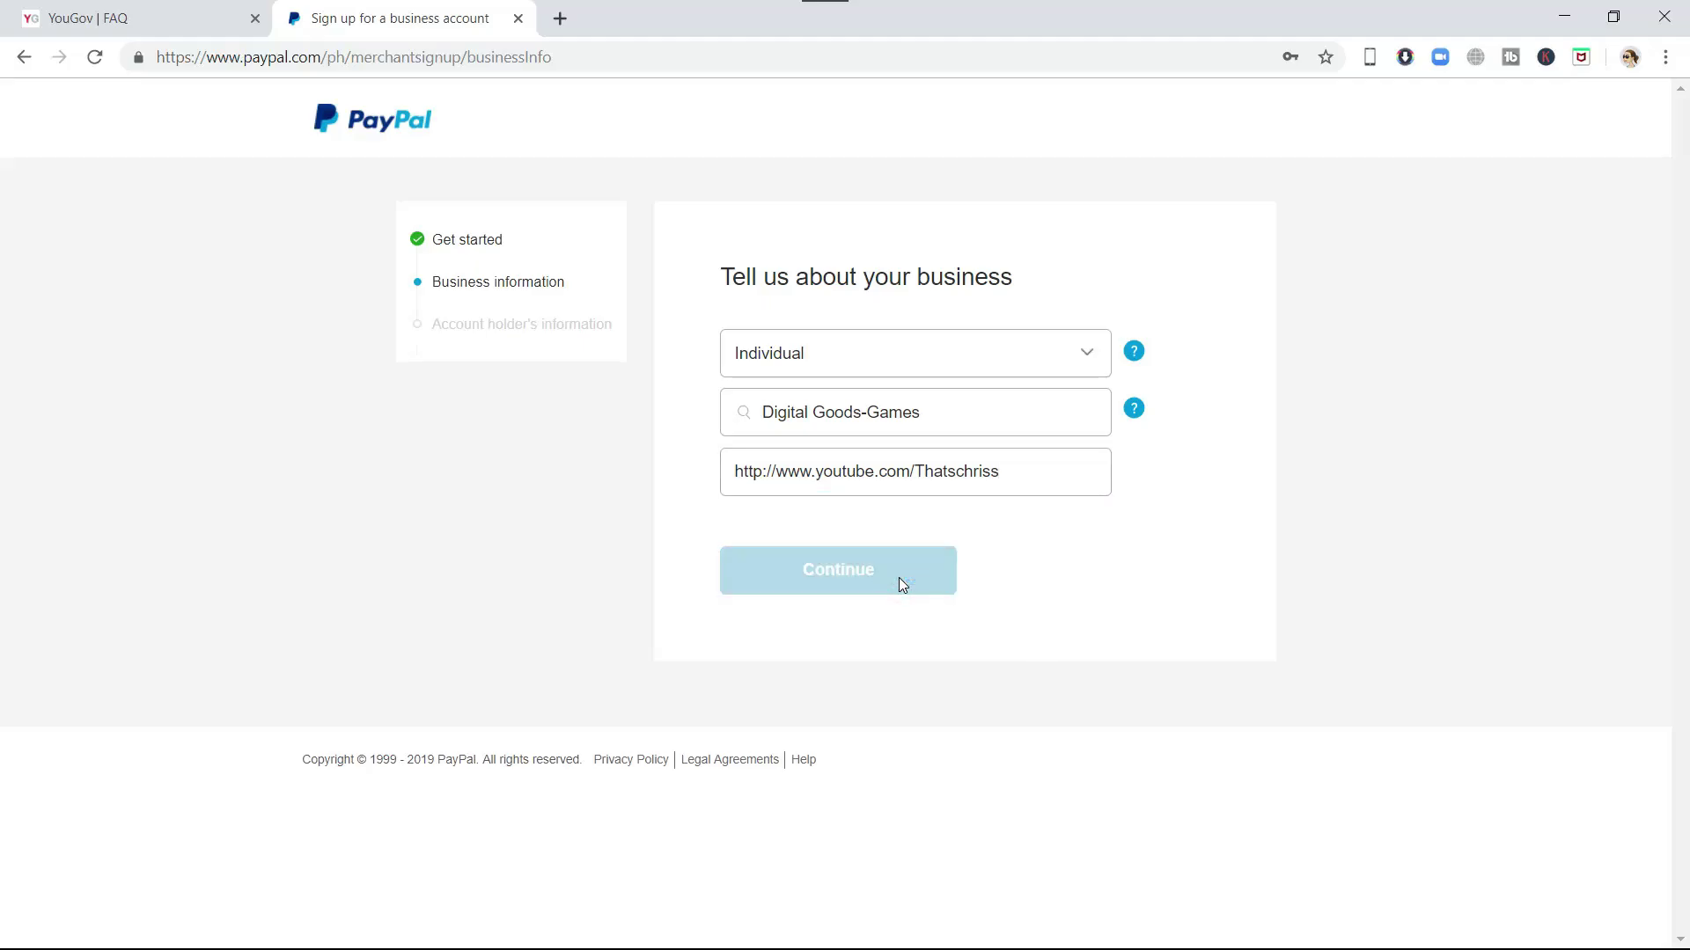
pyautogui.click(1025, 466)
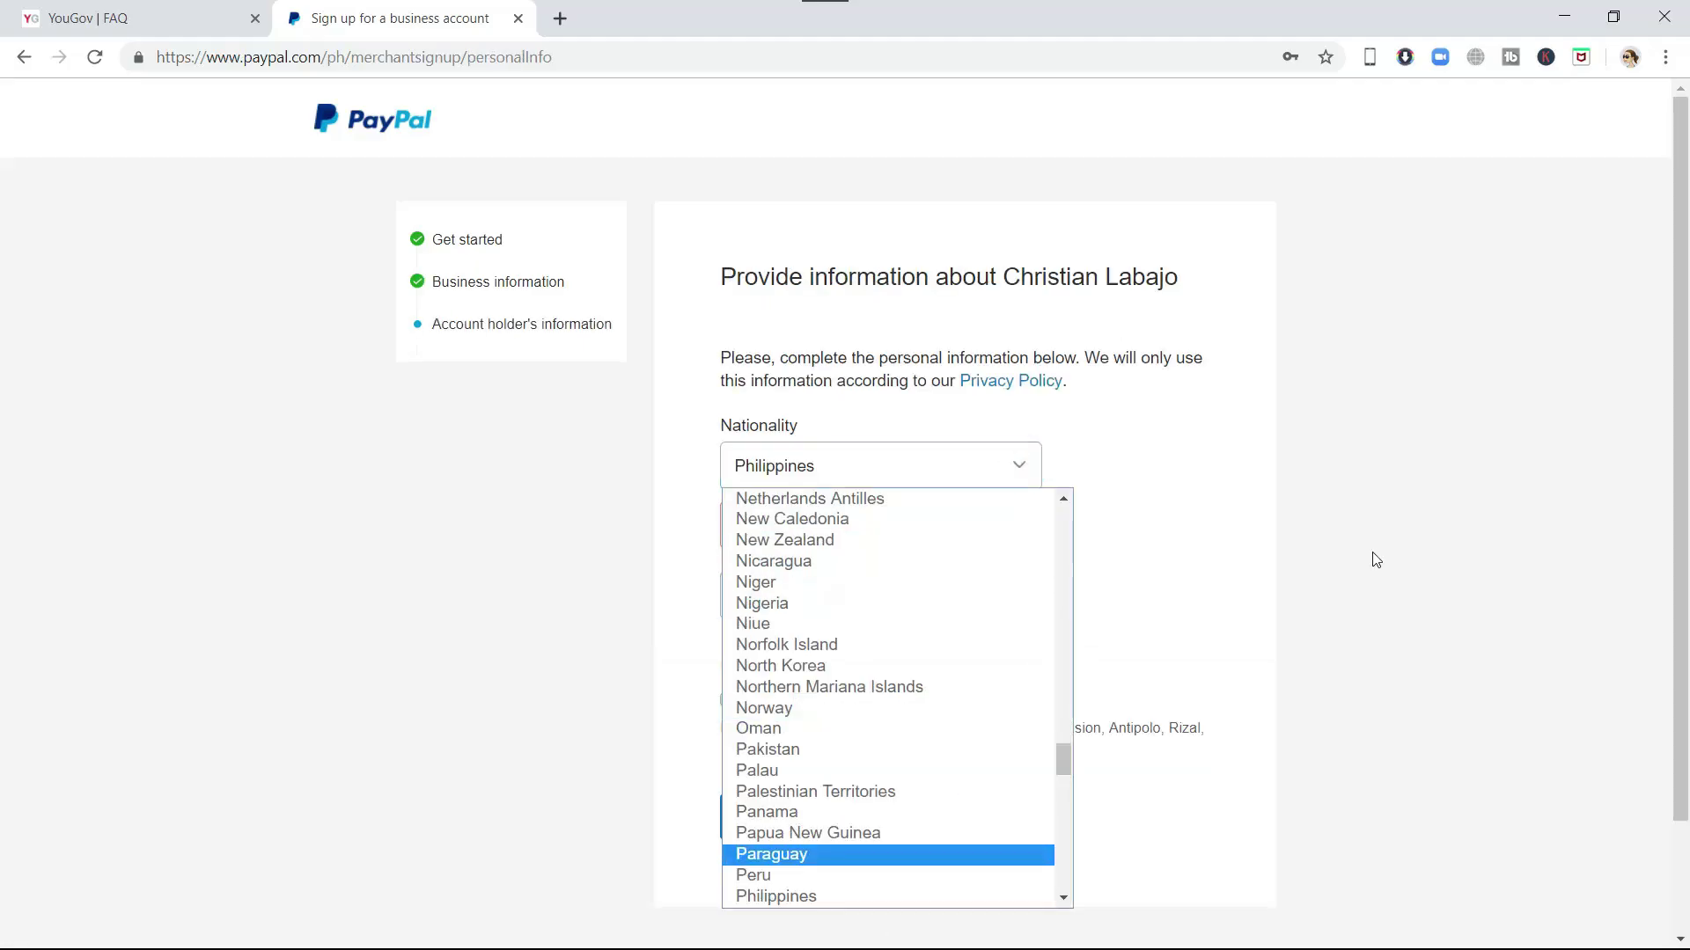
# - Keep Philippines nationality, choose Passport as identity document, fill in its details and submit
pyautogui.click(1369, 555)
pyautogui.click(1027, 461)
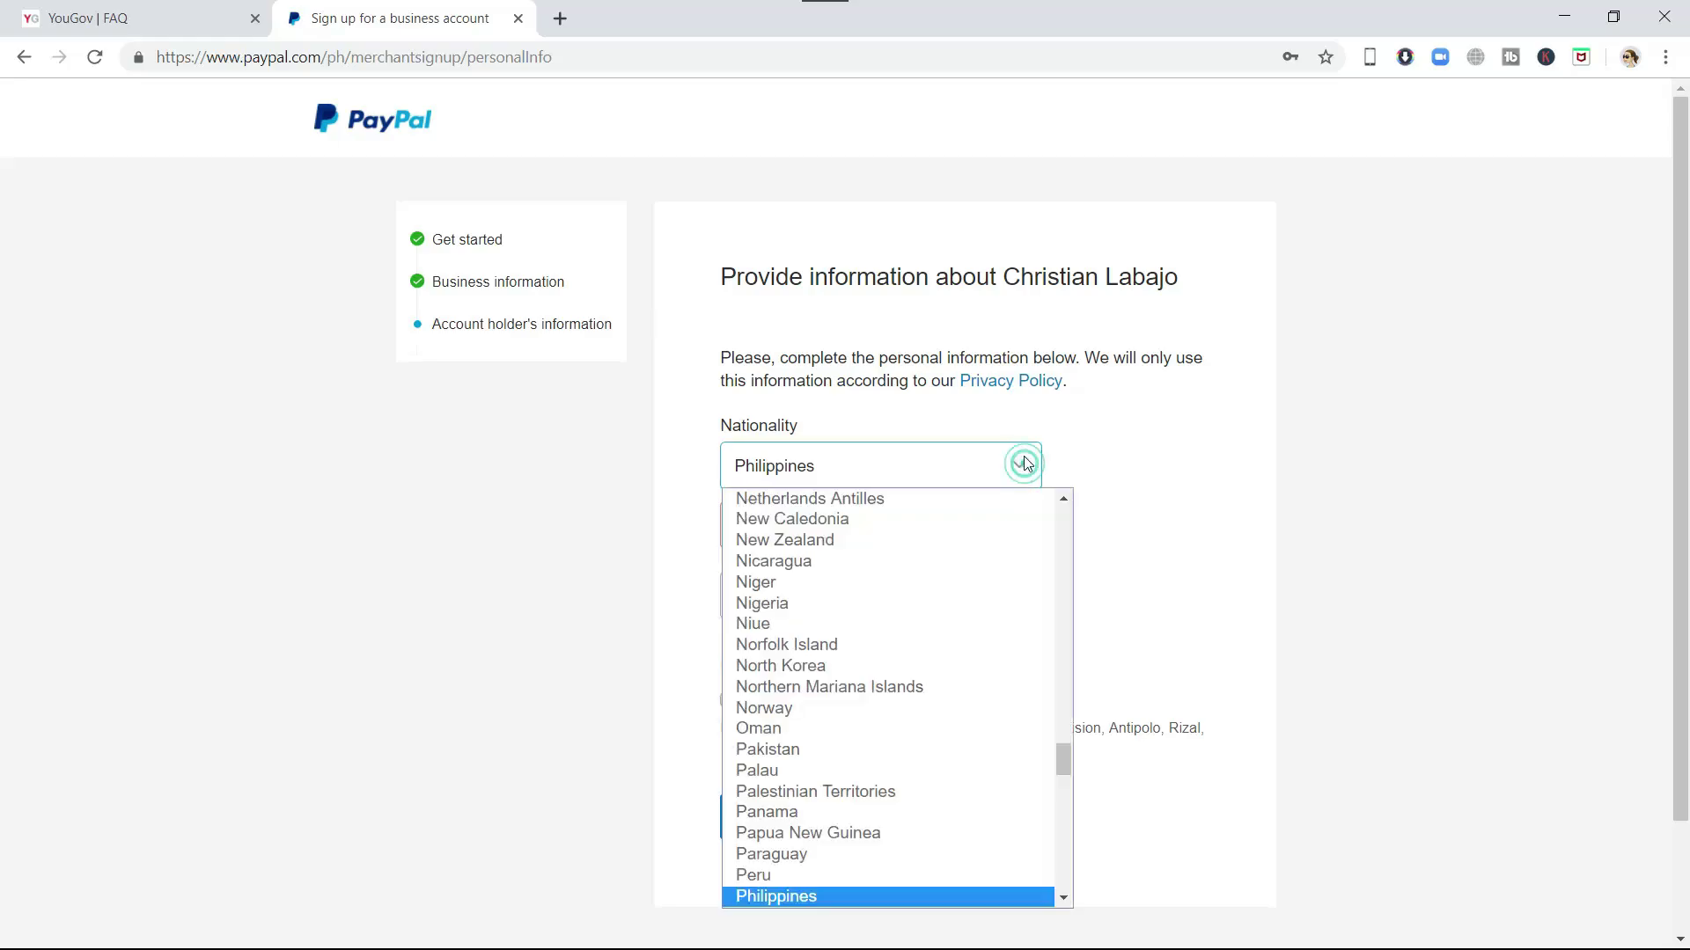
pyautogui.click(1118, 783)
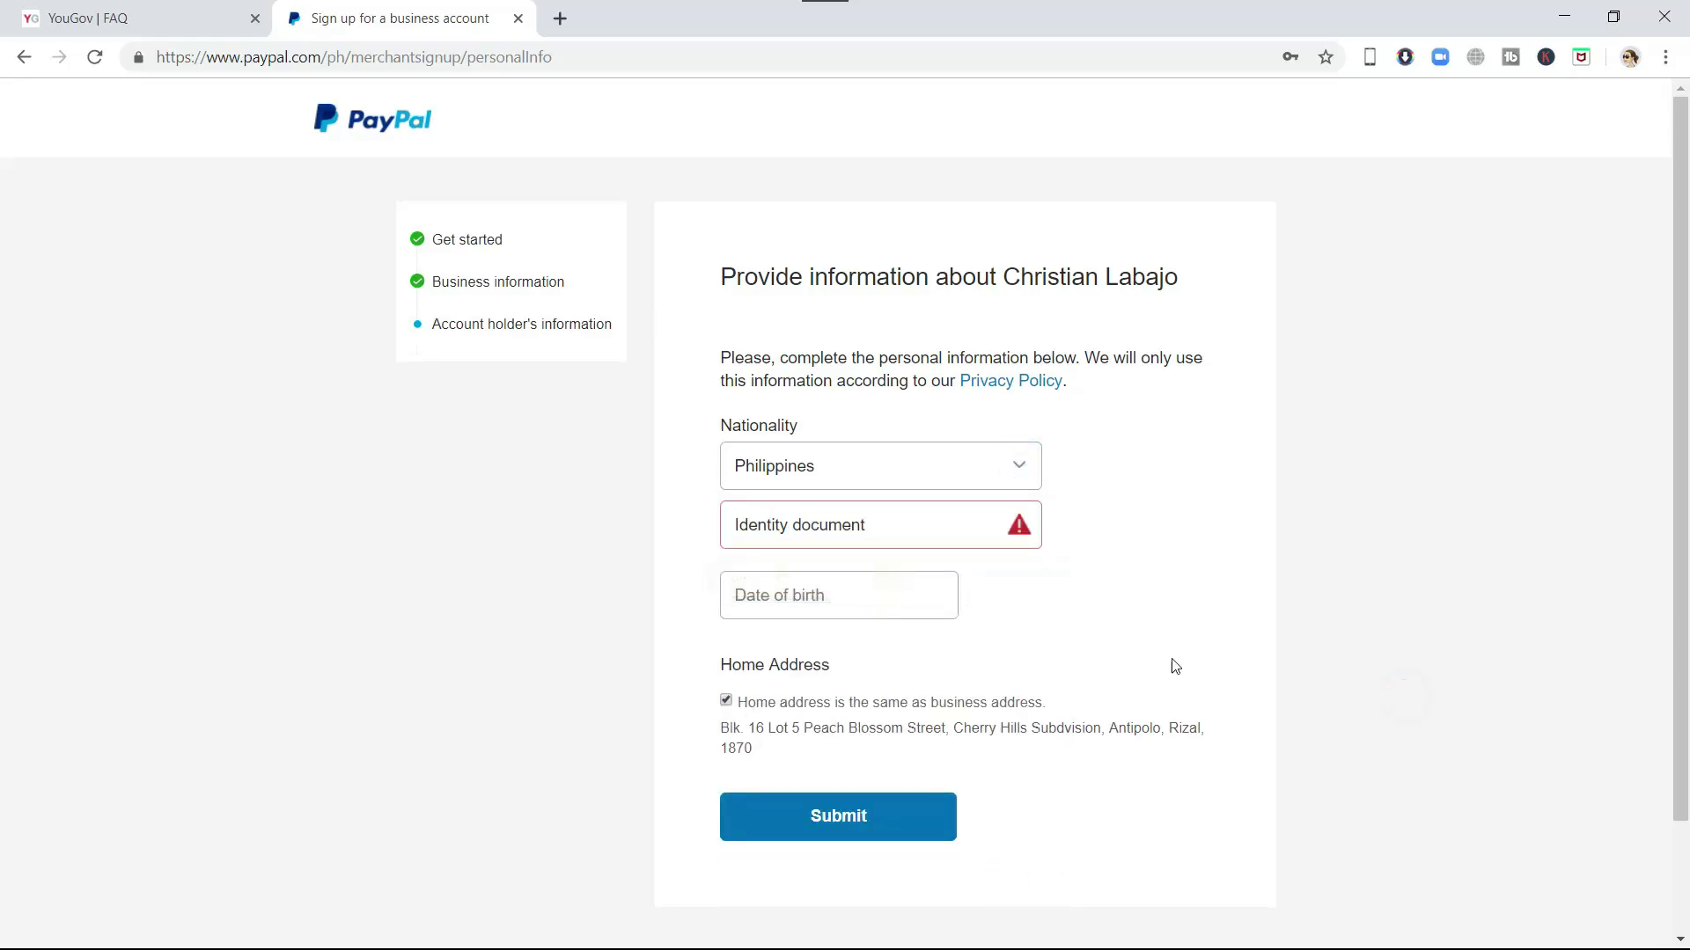
pyautogui.click(1018, 526)
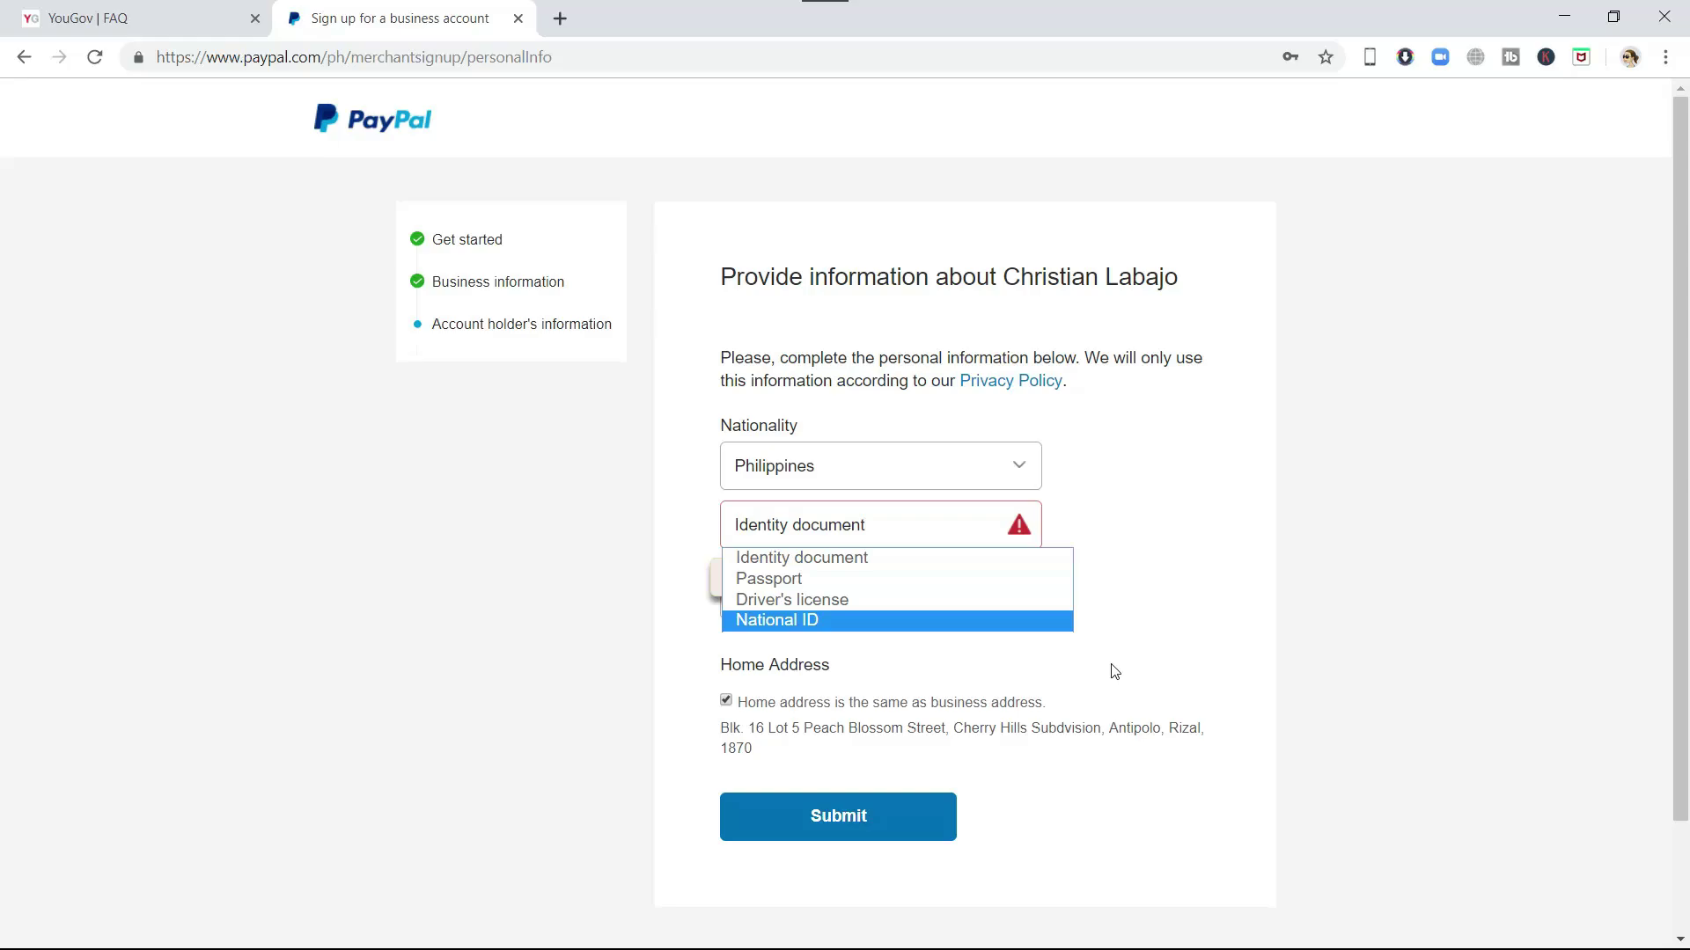
pyautogui.click(908, 578)
pyautogui.click(1025, 590)
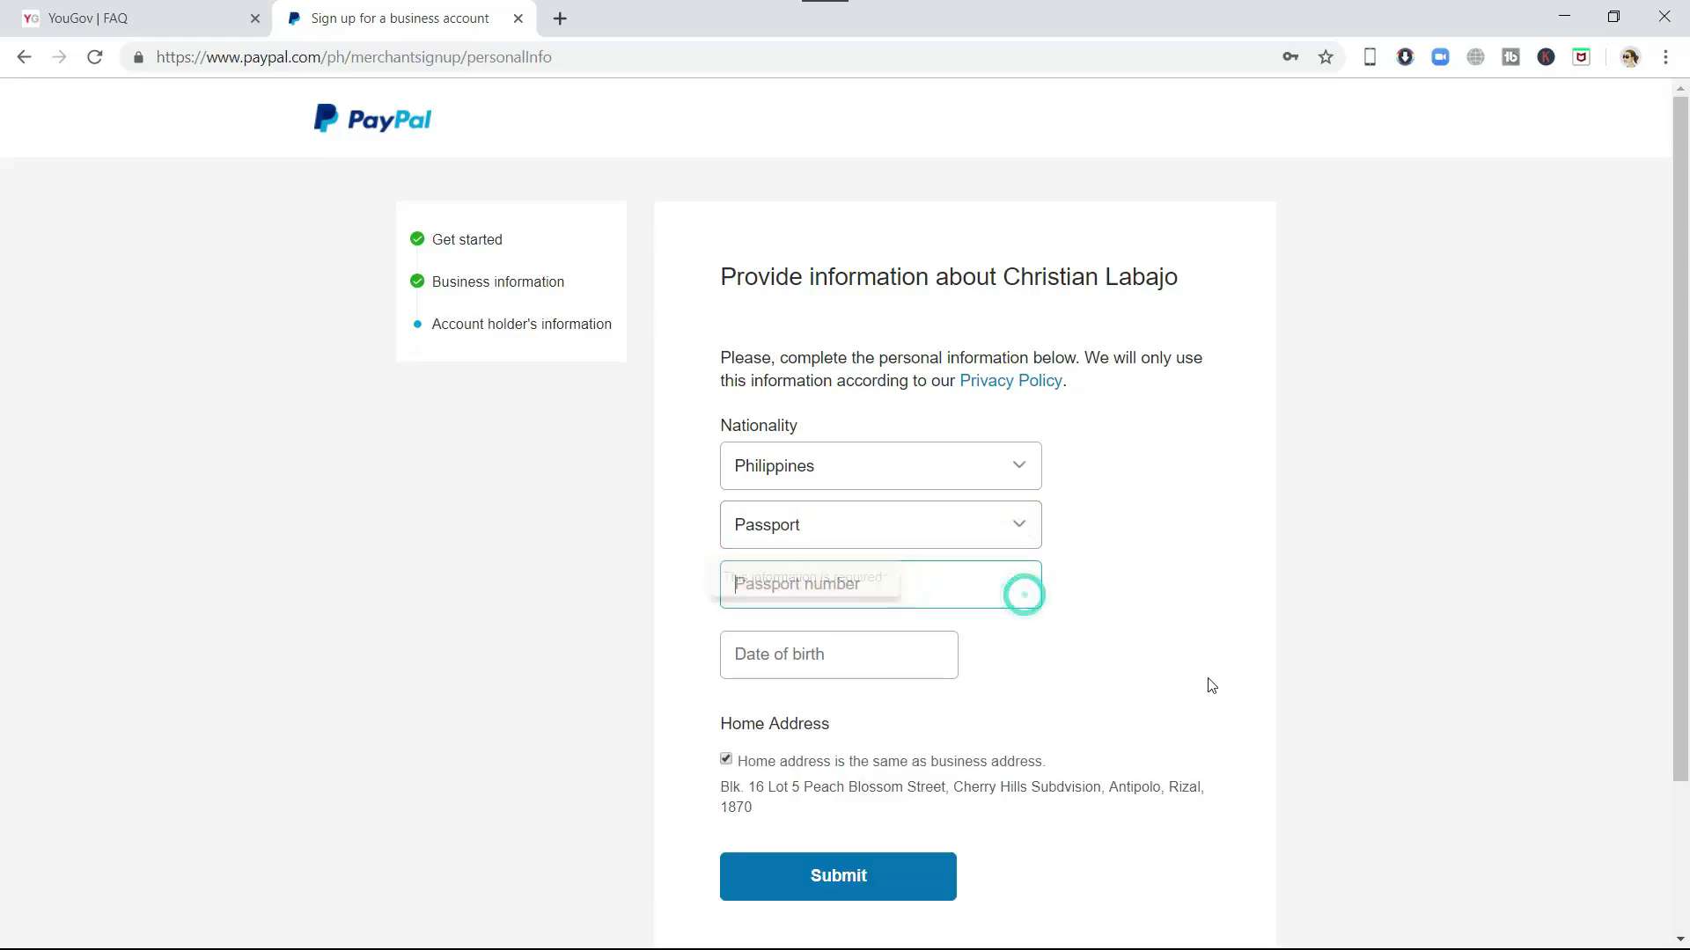
pyautogui.click(936, 581)
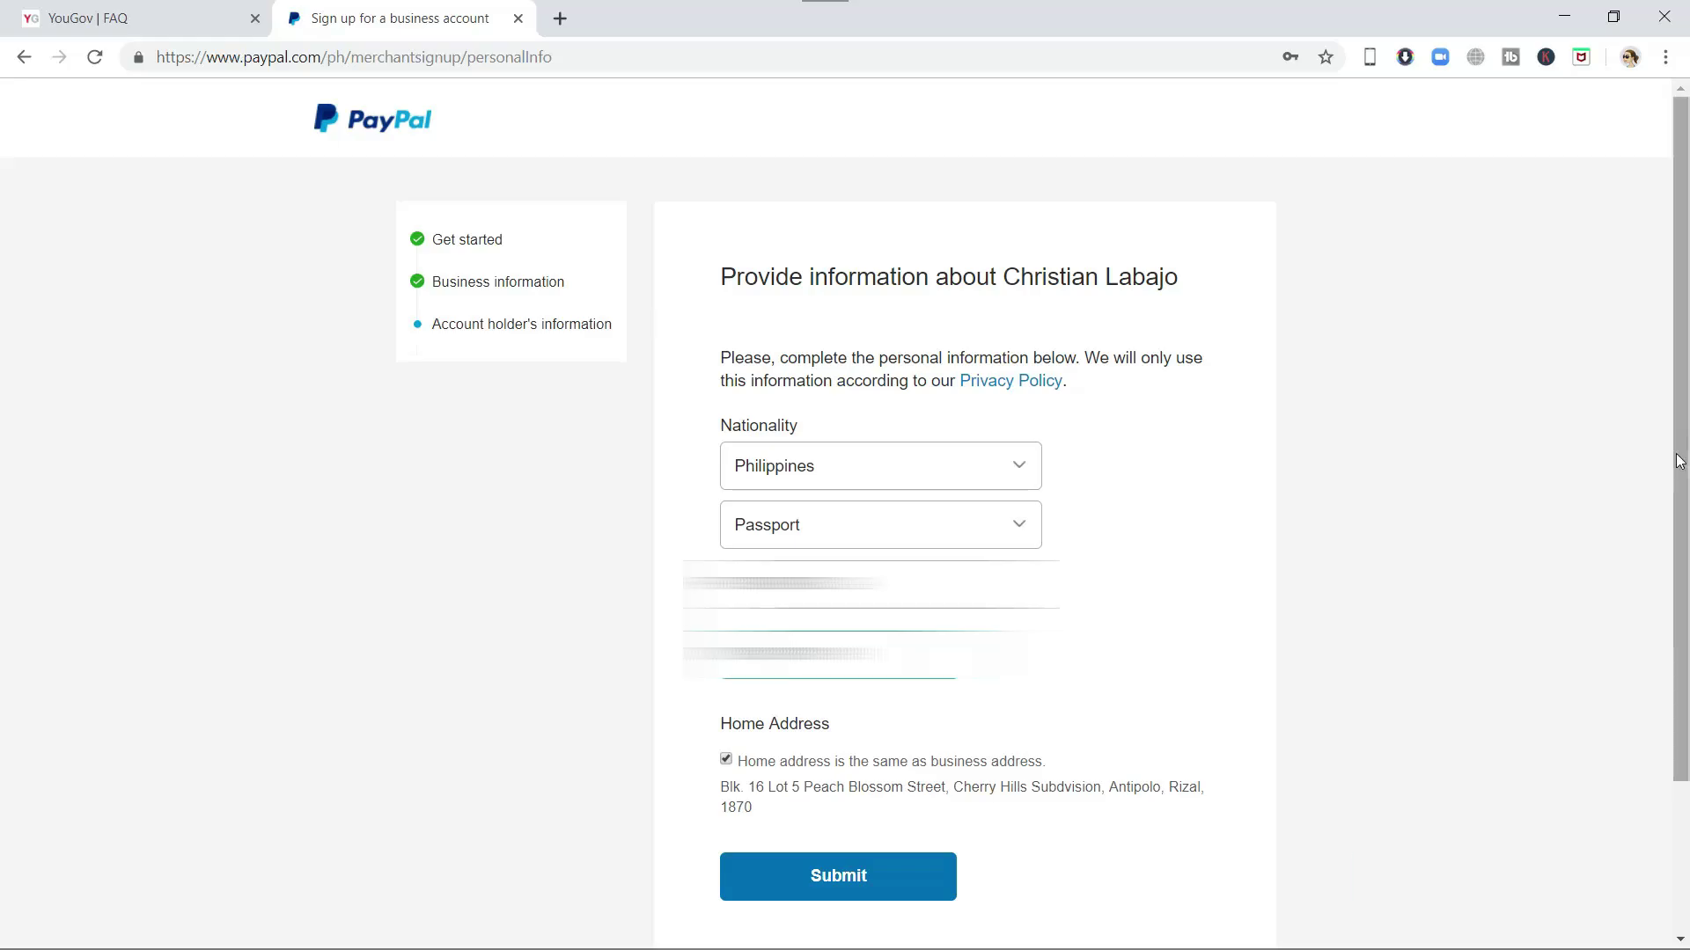
pyautogui.scroll(-2, 845, 510)
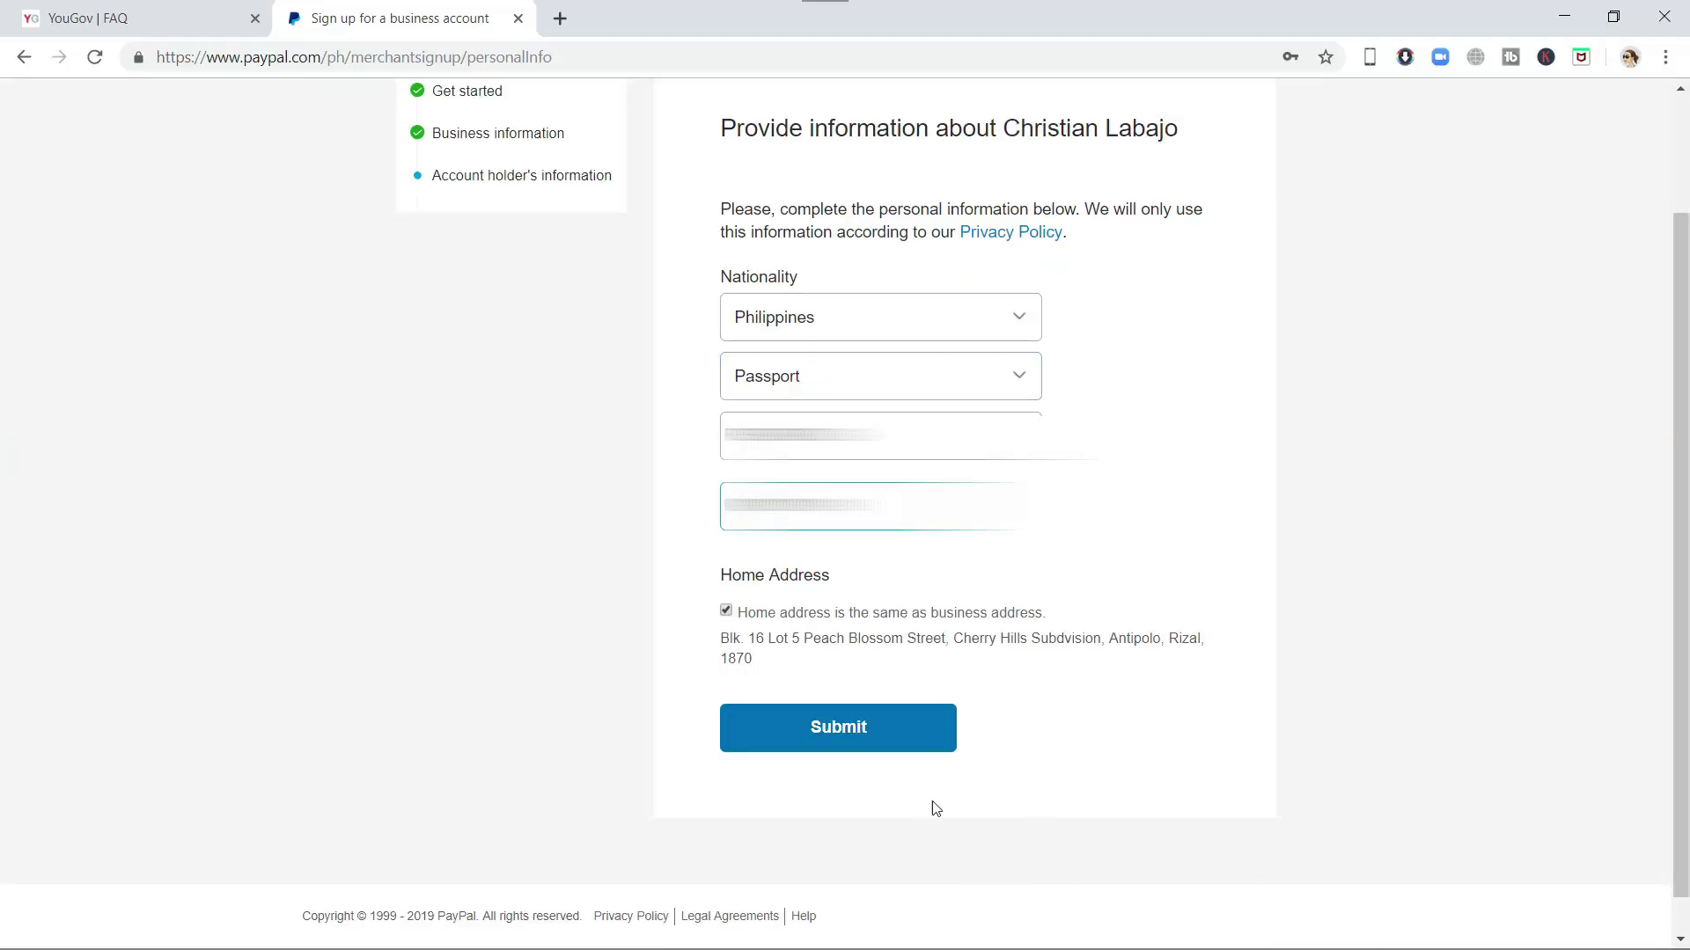
pyautogui.click(909, 733)
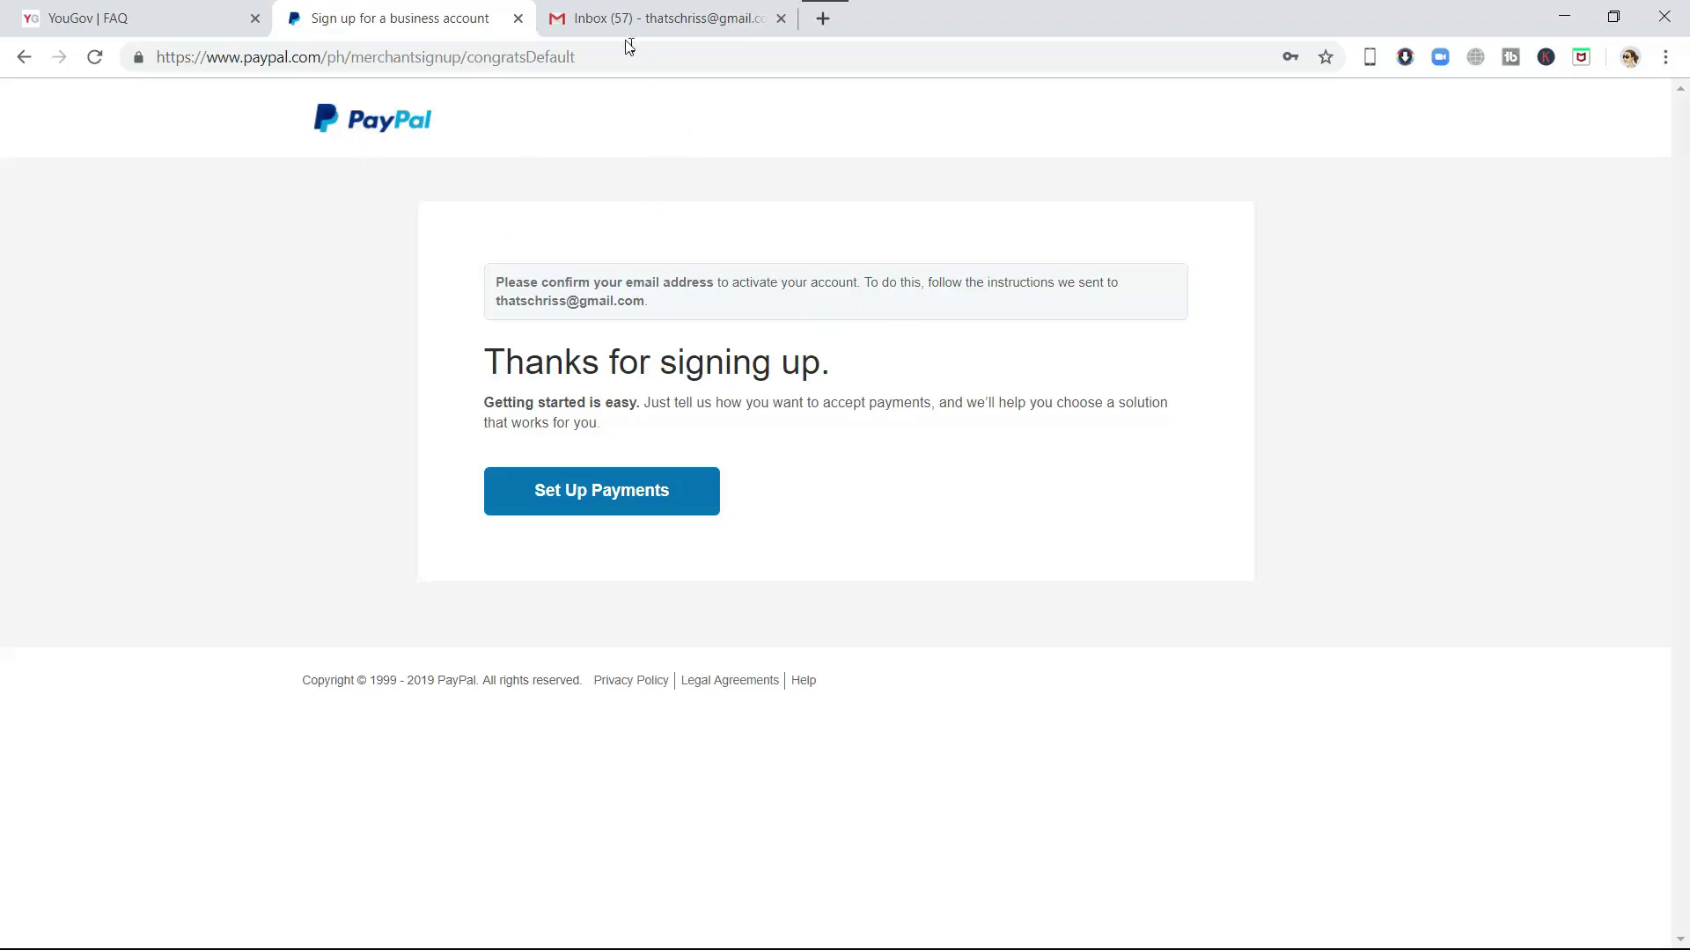
# - Open the 'Welcome to PayPal! Activate your account now' email, glance at Spam, then click Confirm My Email
pyautogui.click(612, 22)
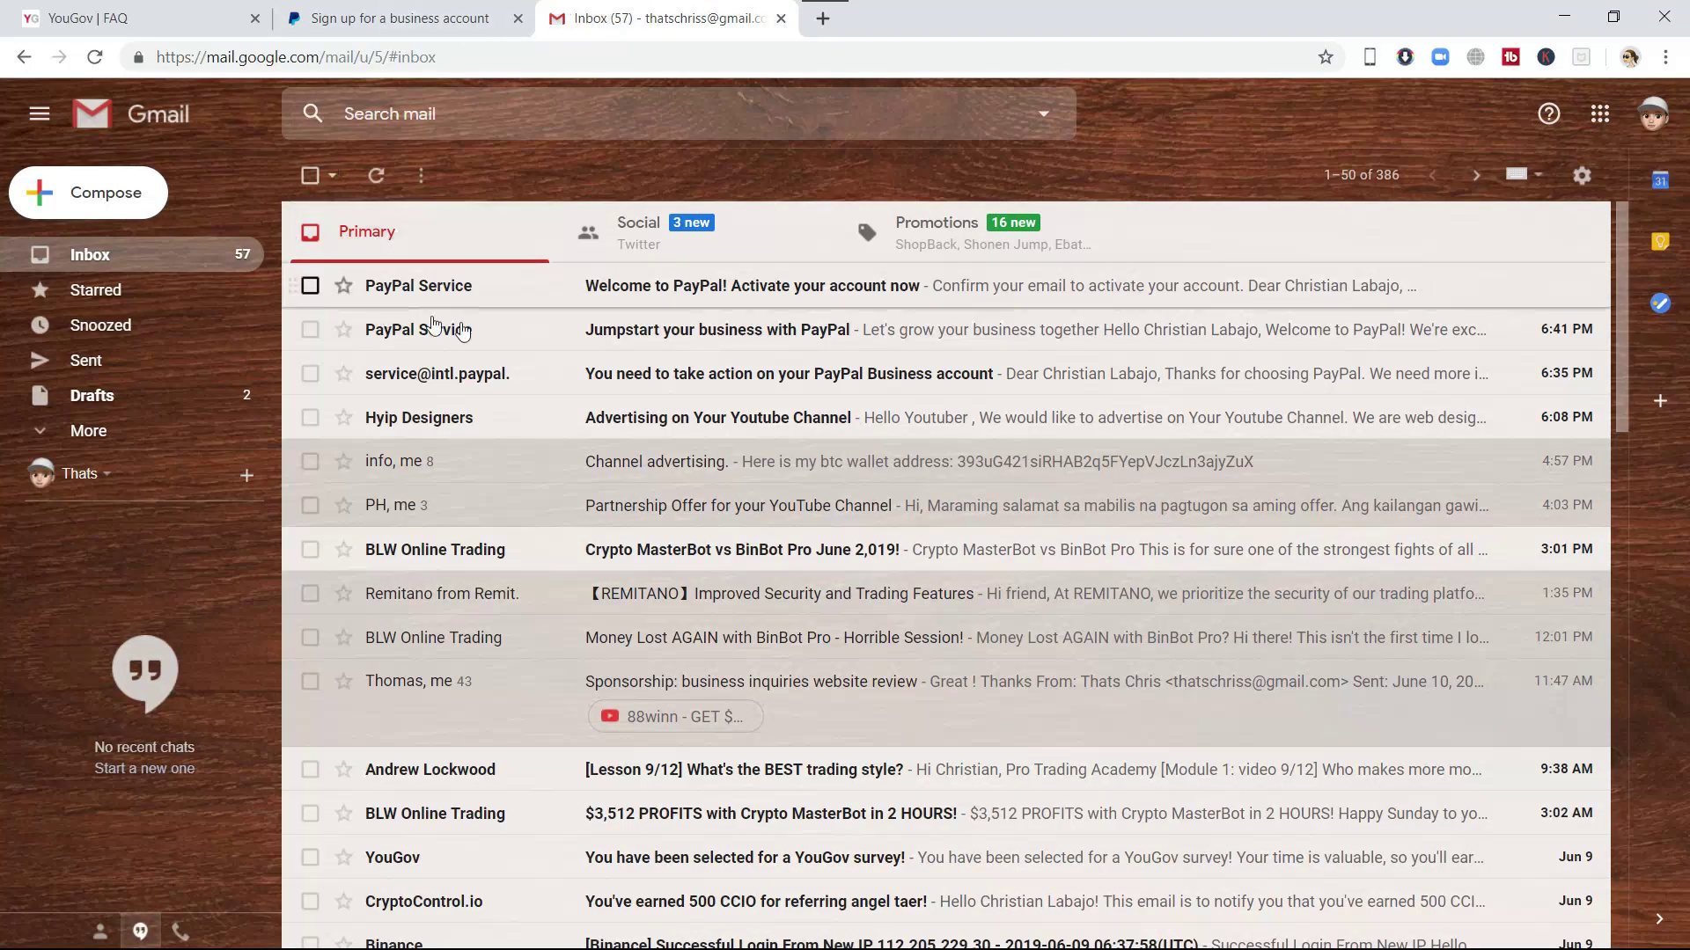
pyautogui.click(811, 287)
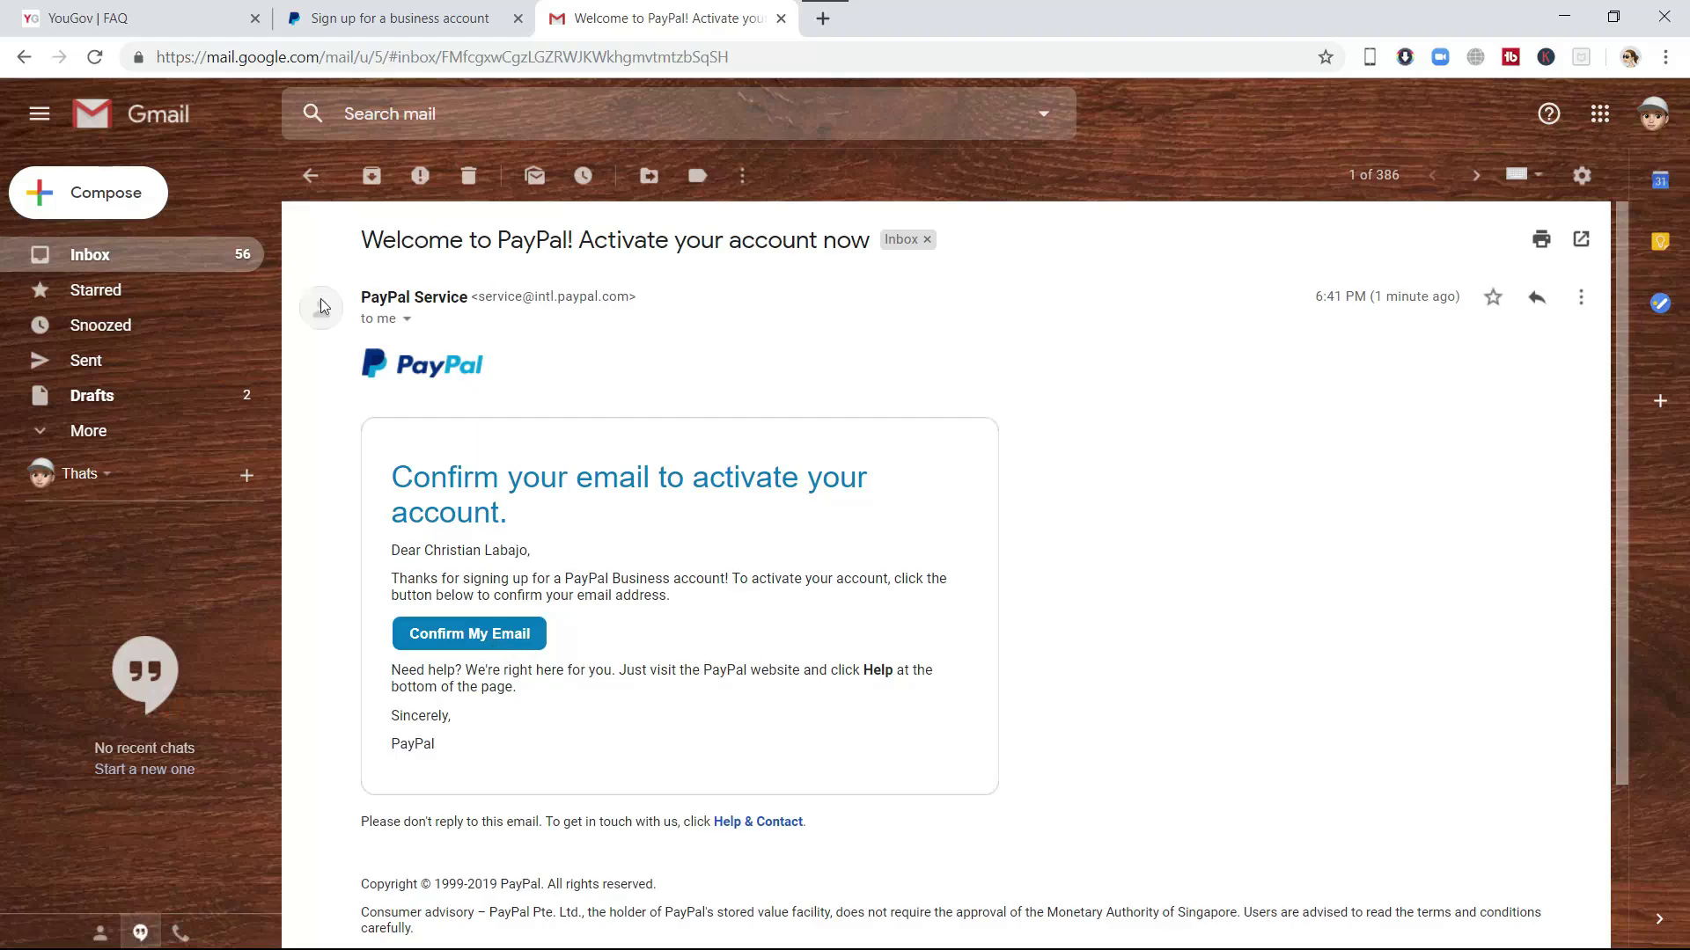
pyautogui.click(136, 435)
pyautogui.scroll(-3, 132, 392)
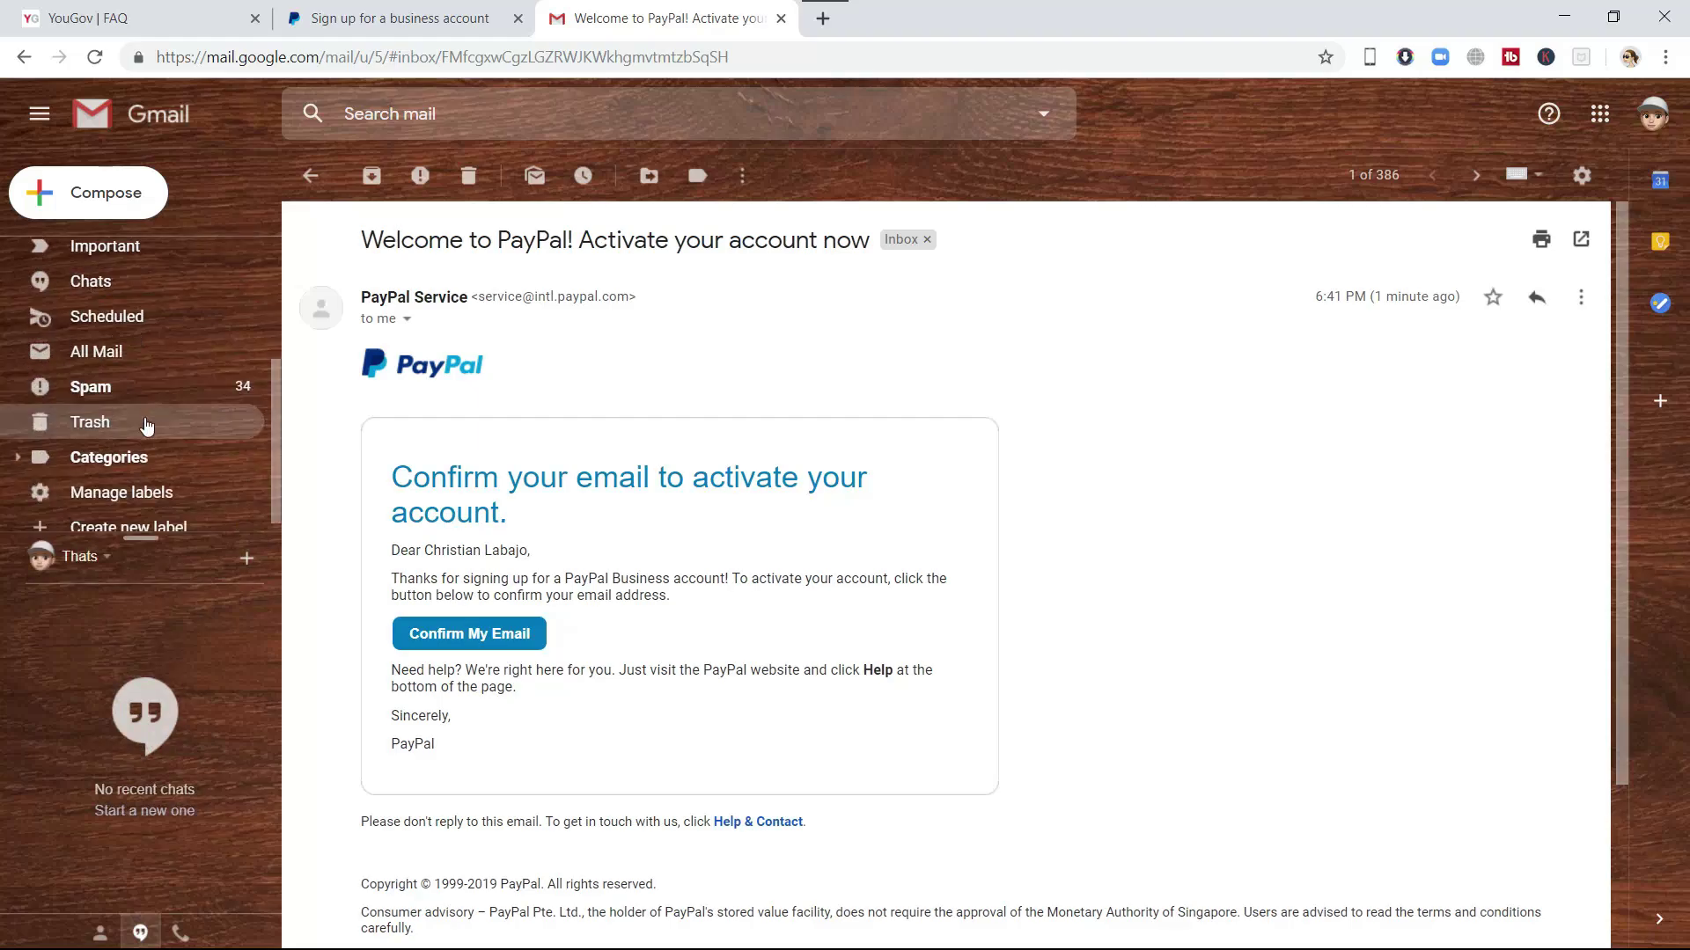
pyautogui.click(110, 391)
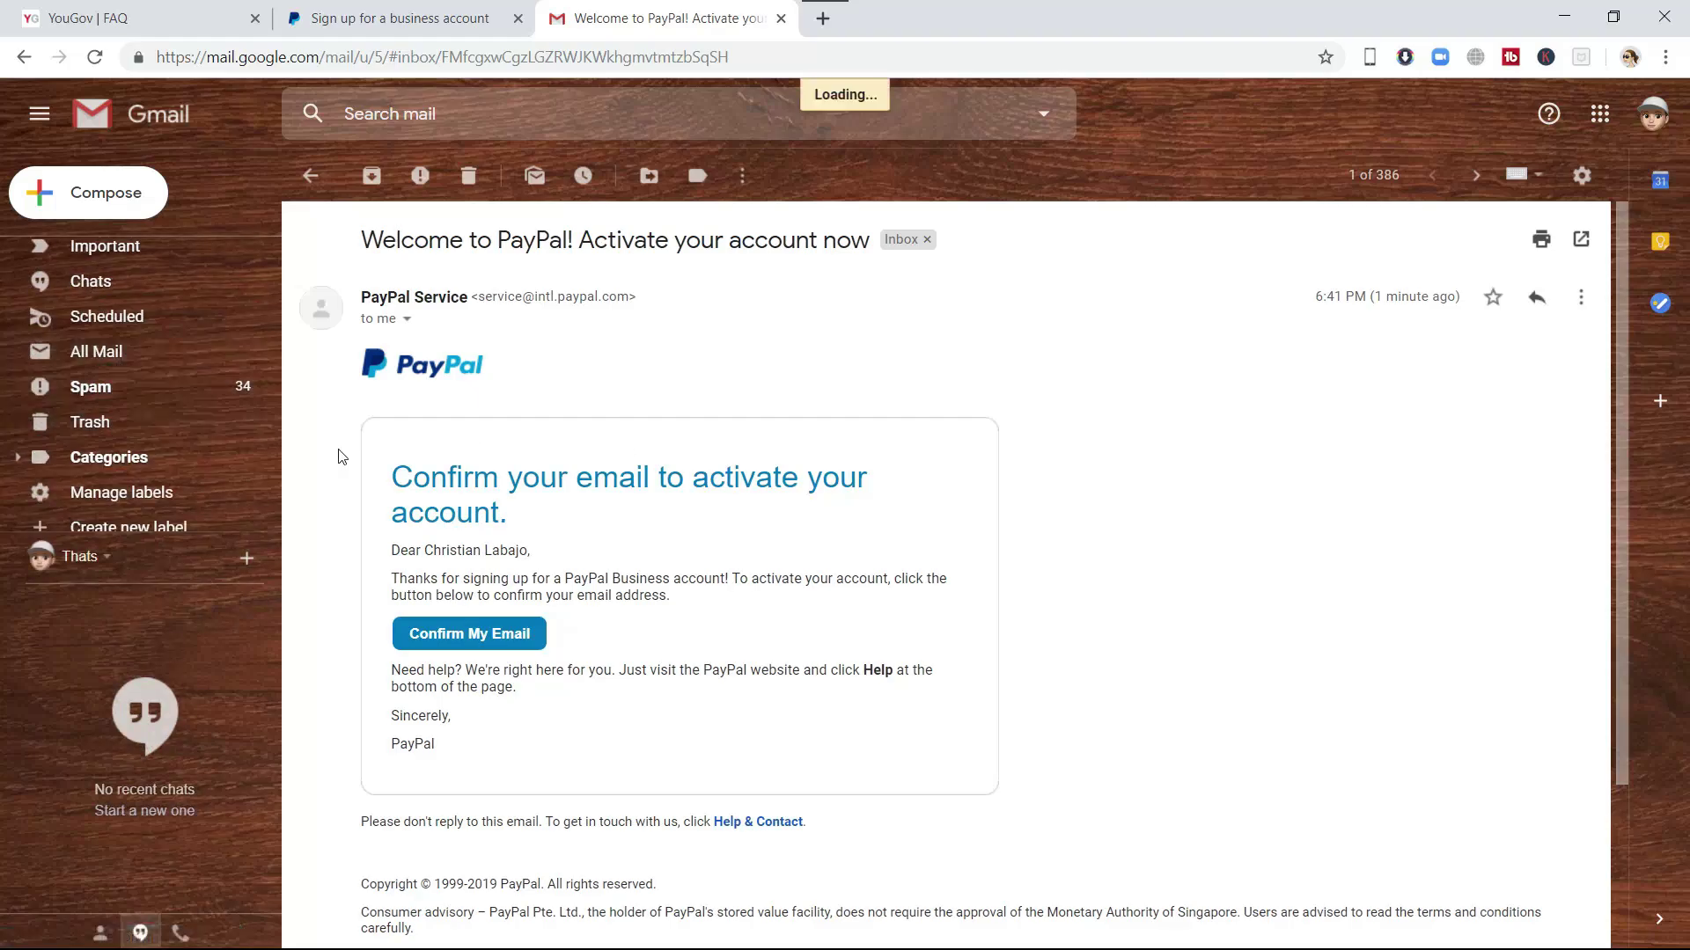
pyautogui.scroll(3, 176, 290)
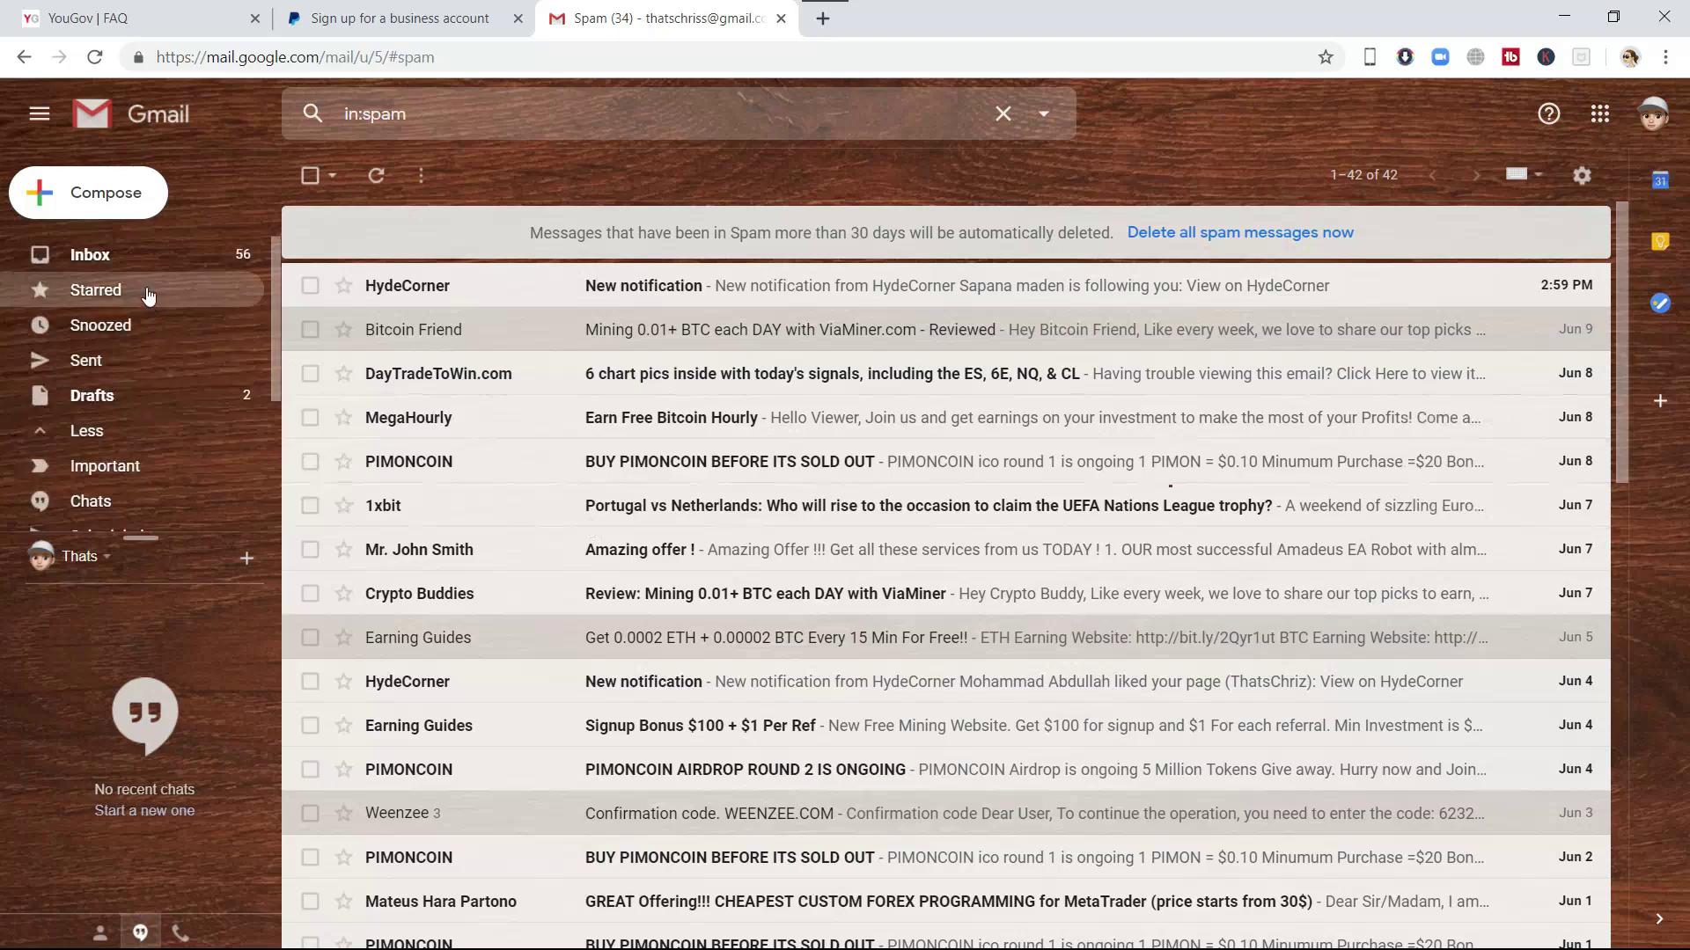
pyautogui.click(211, 254)
pyautogui.click(750, 287)
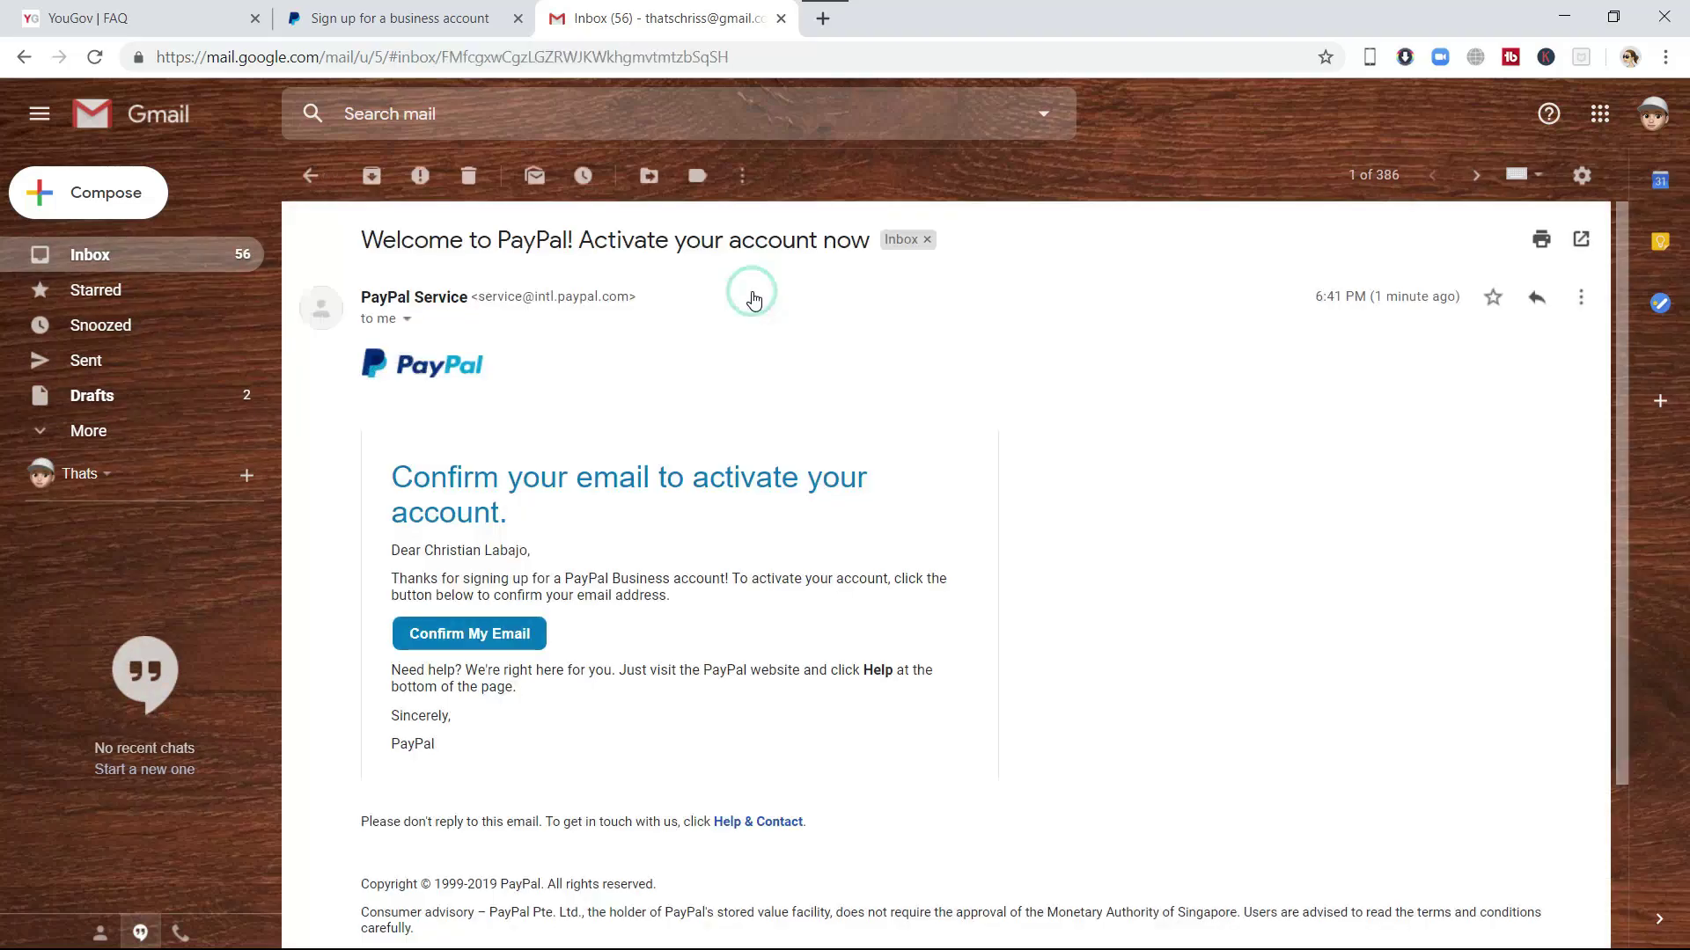
pyautogui.click(480, 636)
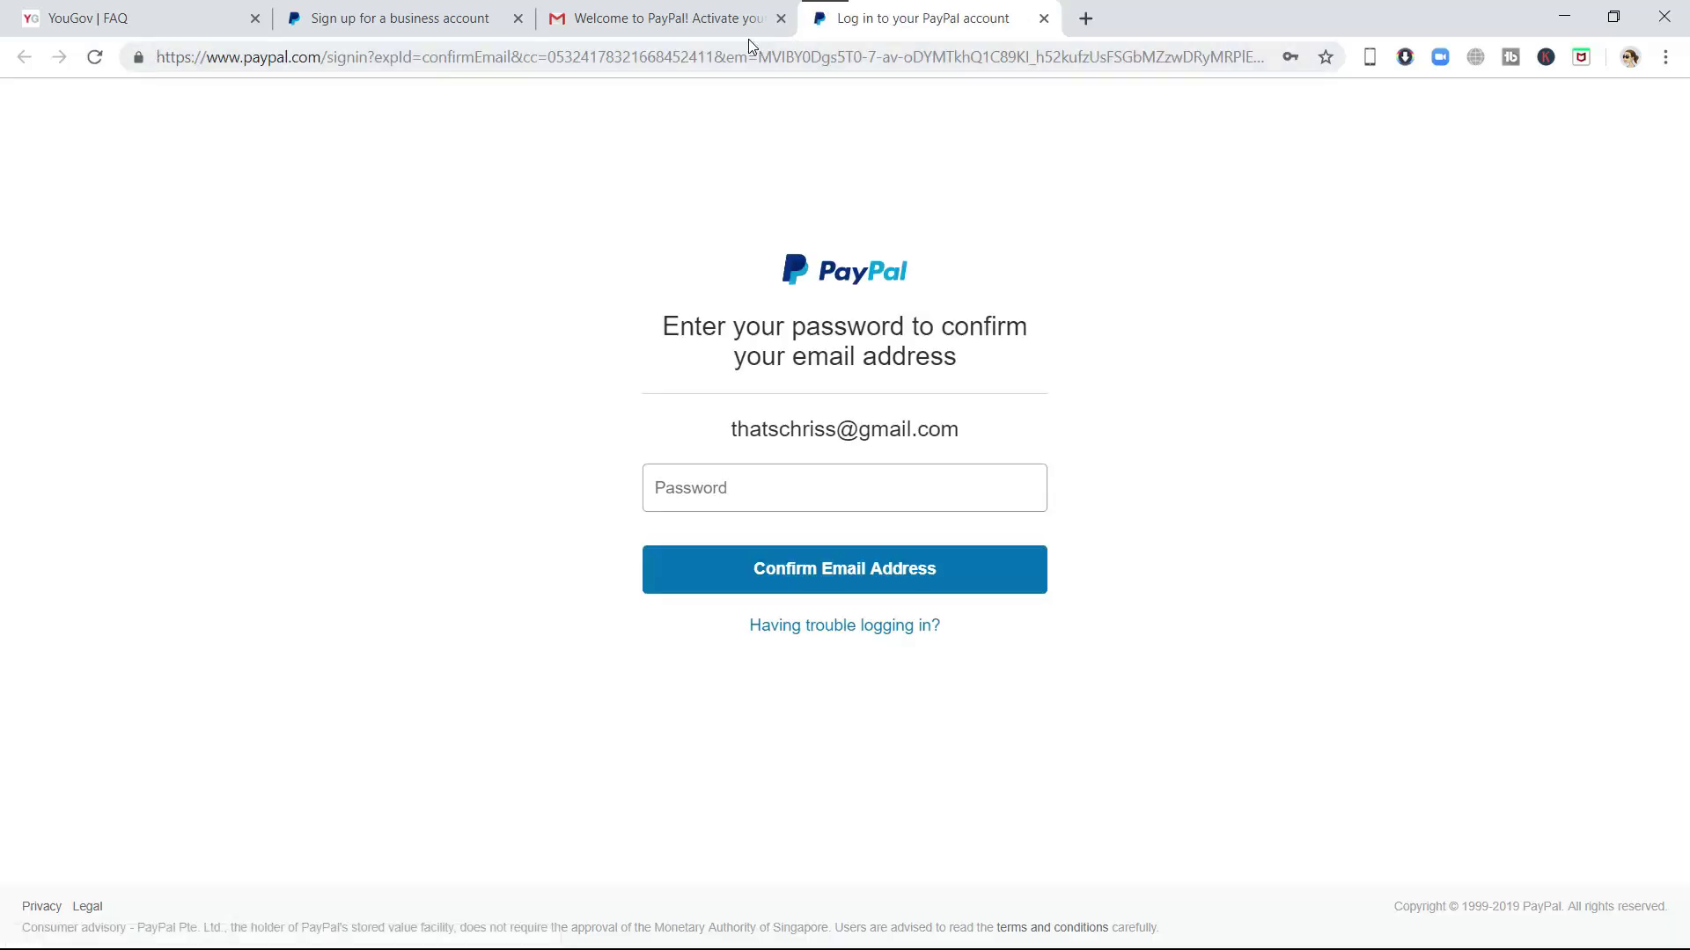
# - Enter the password to confirm the e-mail, then switch to the other account's $242.47 Balance page
pyautogui.click(898, 506)
pyautogui.click(1558, 562)
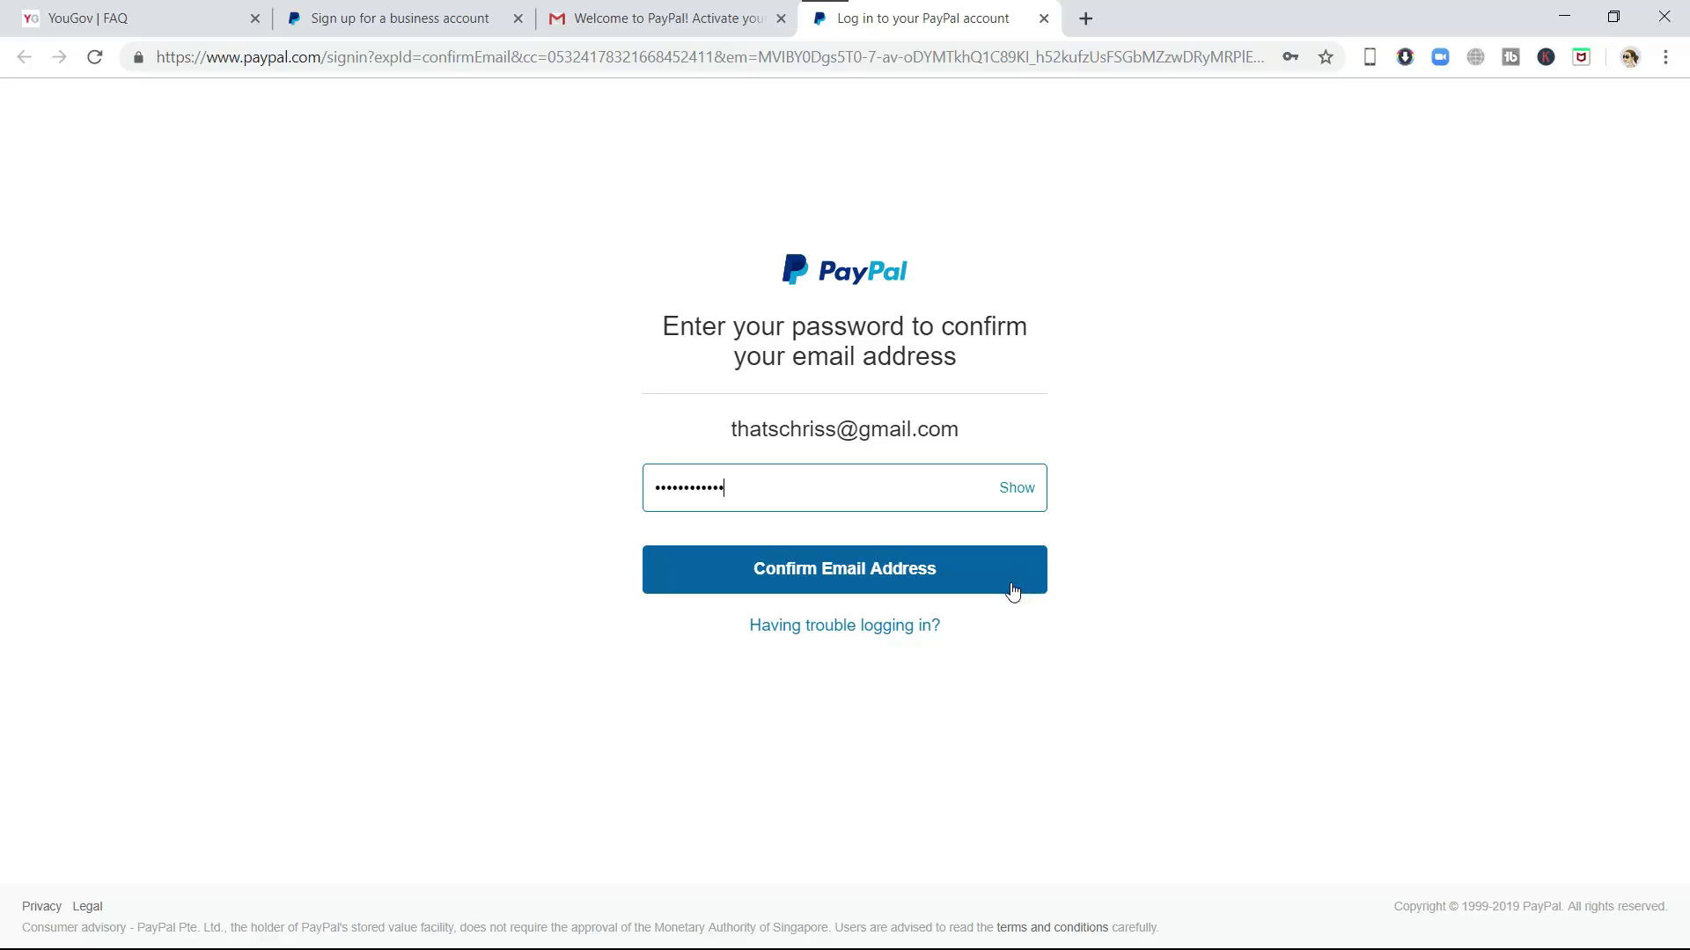
pyautogui.click(1030, 588)
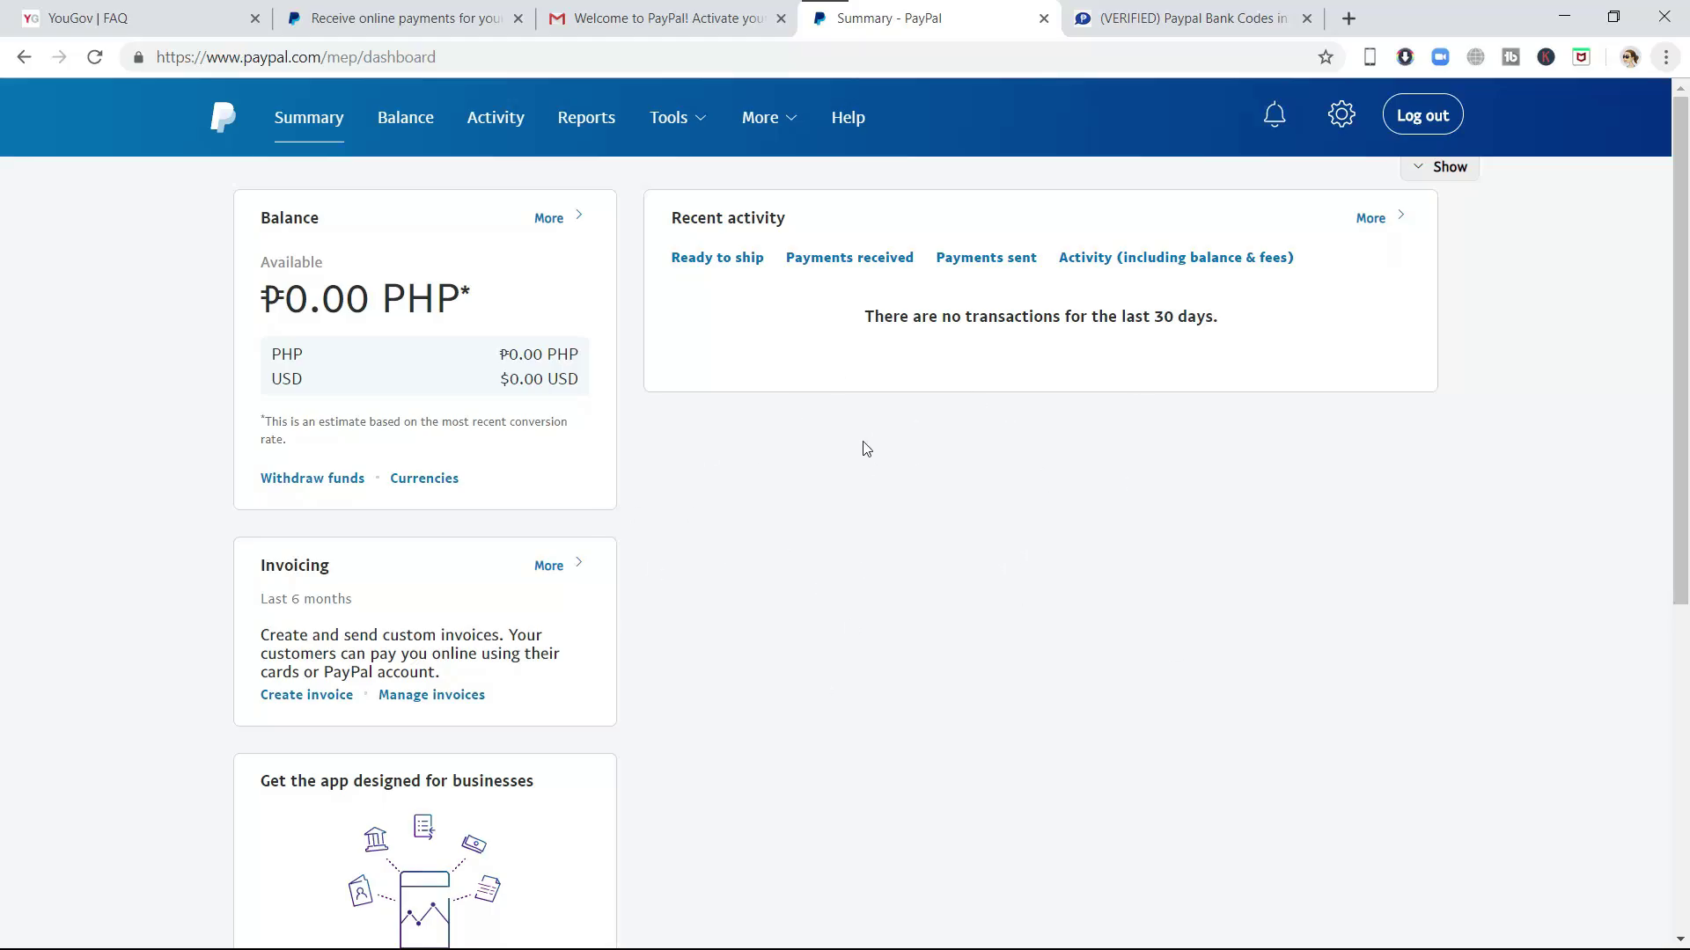
pyautogui.hotkey('alt', 'Tab')
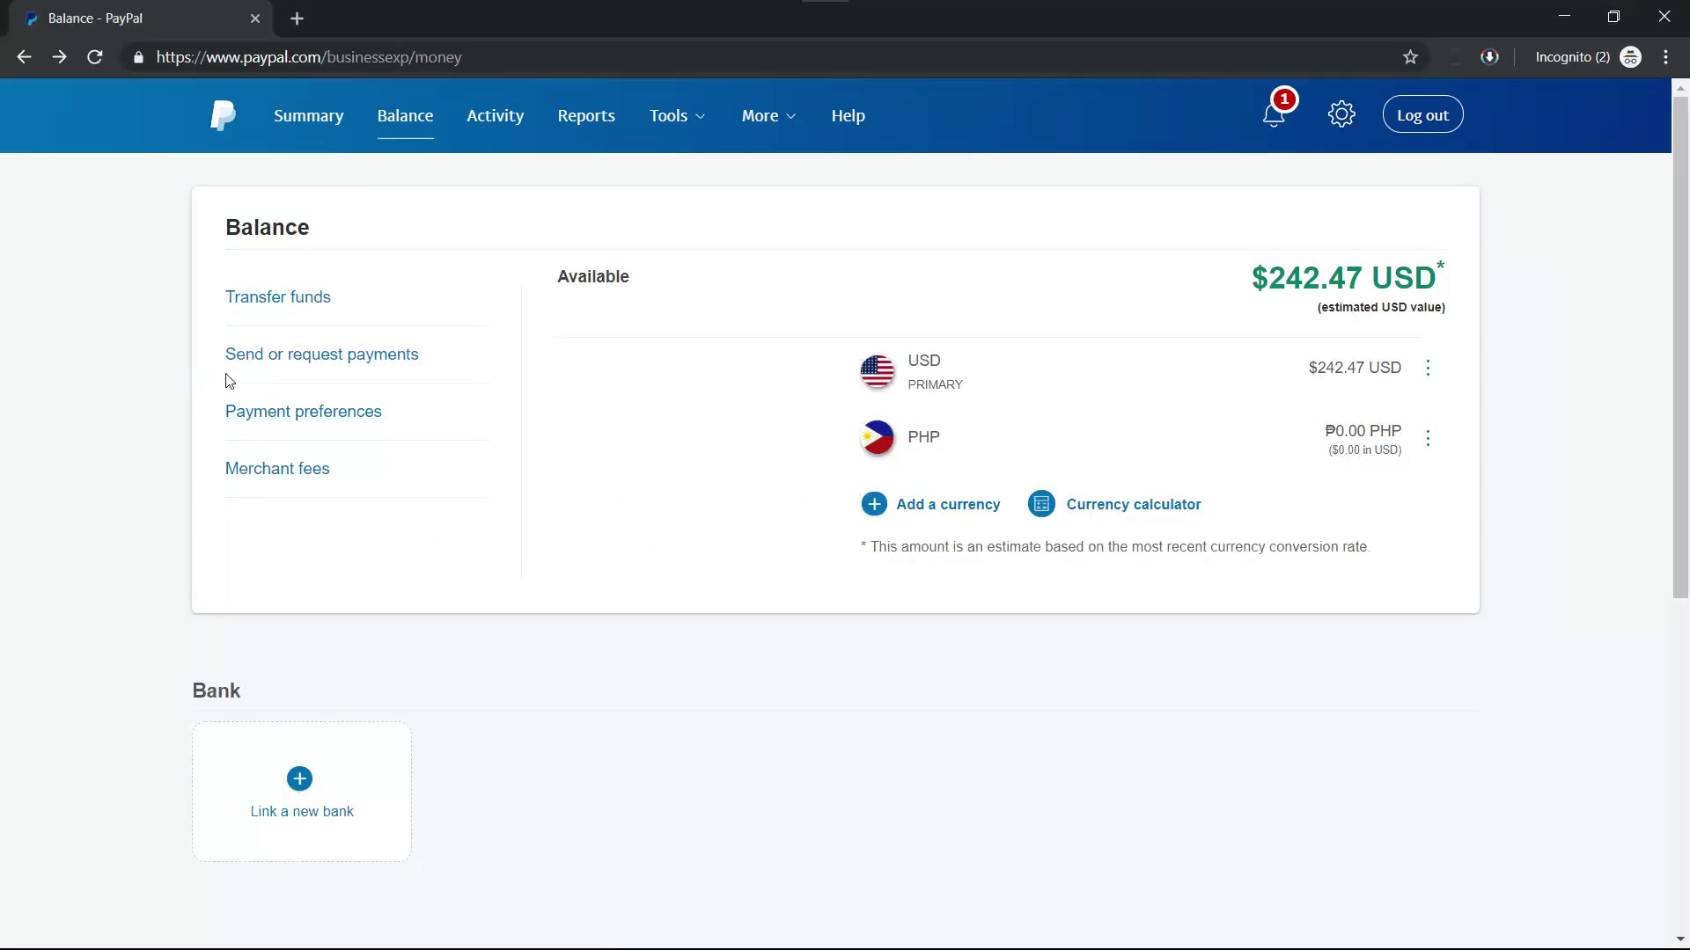
# - Choose Send to friends and family and enter the business account's e-mail as recipient
pyautogui.click(379, 356)
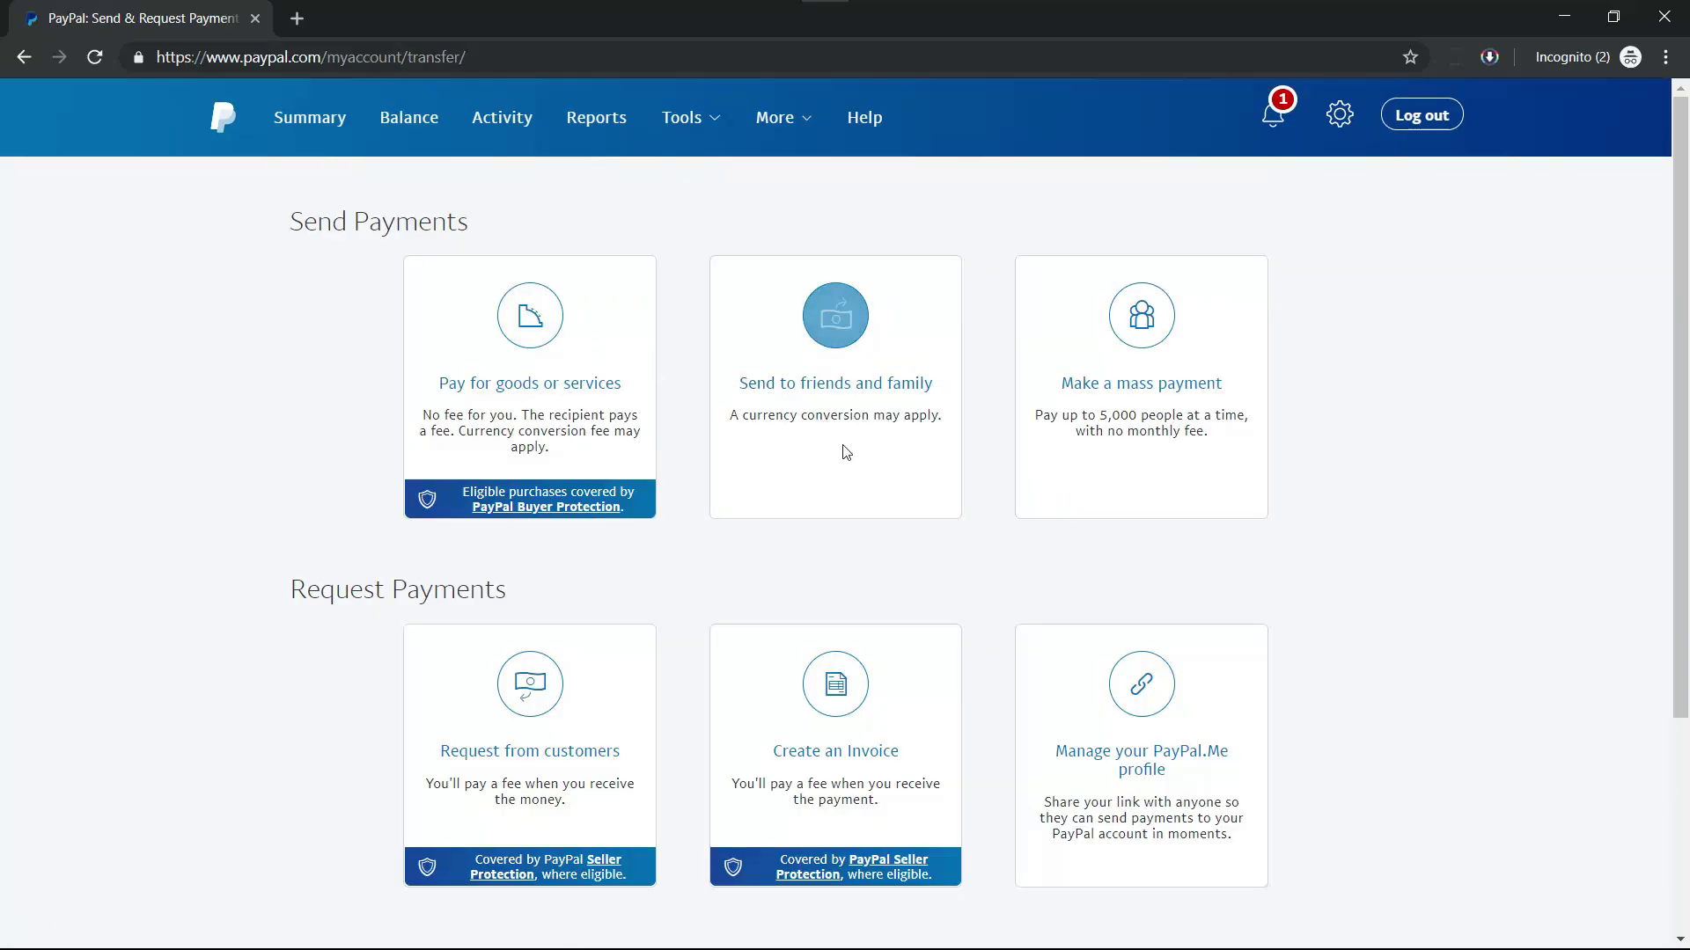
pyautogui.click(859, 376)
pyautogui.click(728, 357)
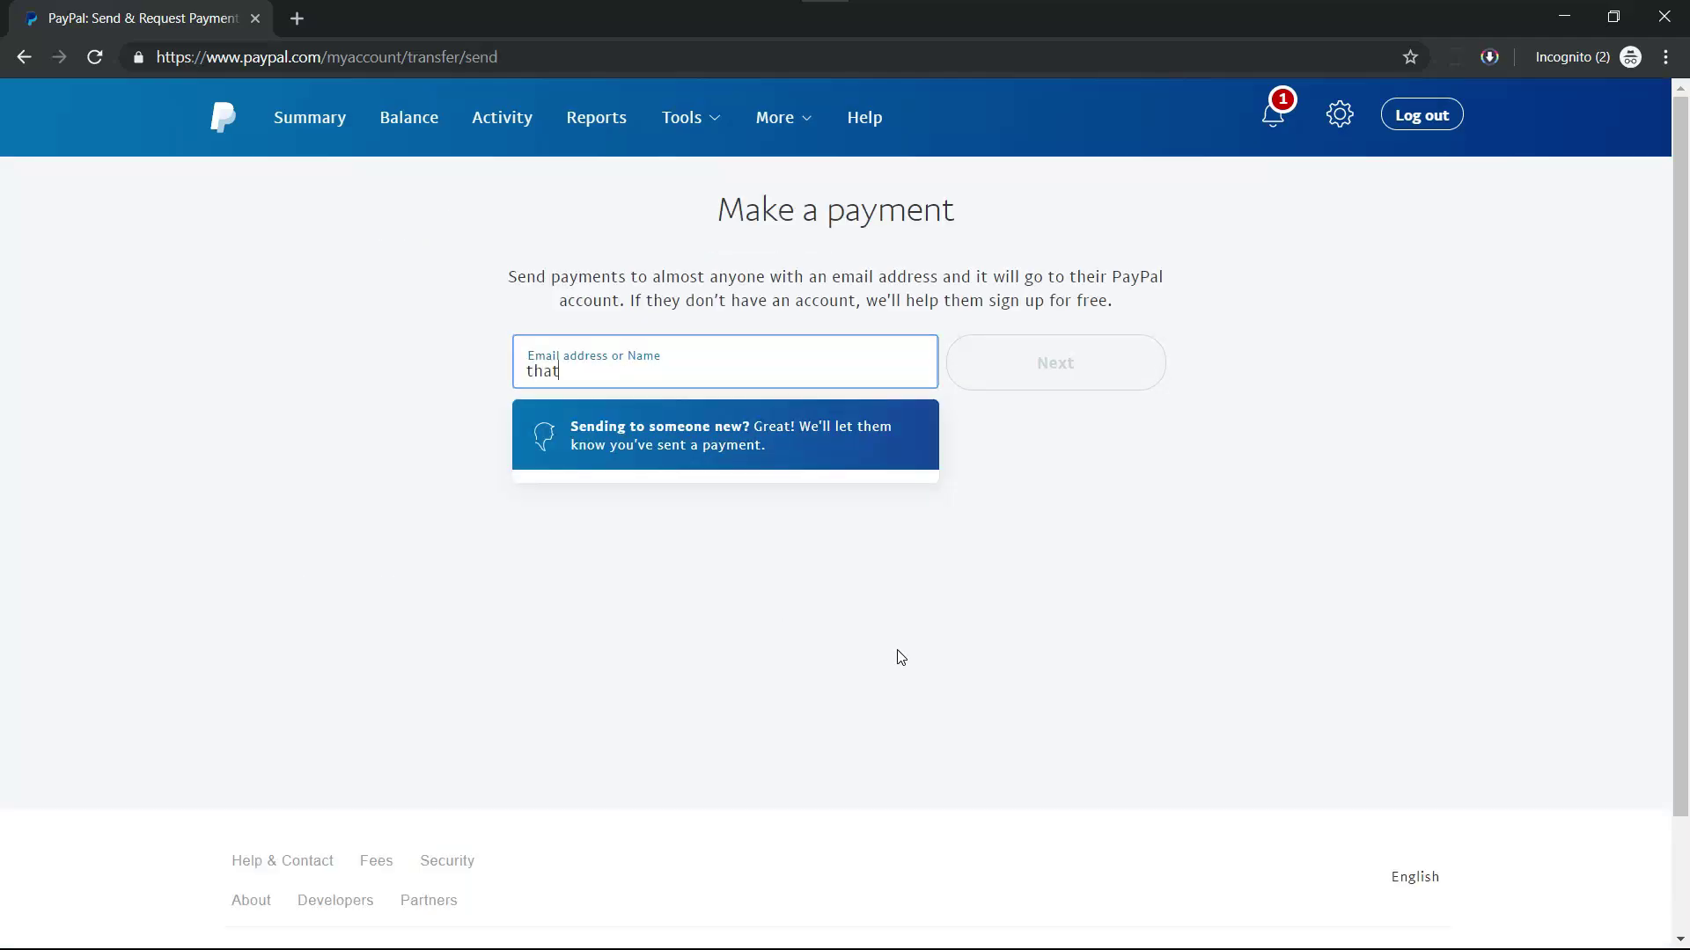
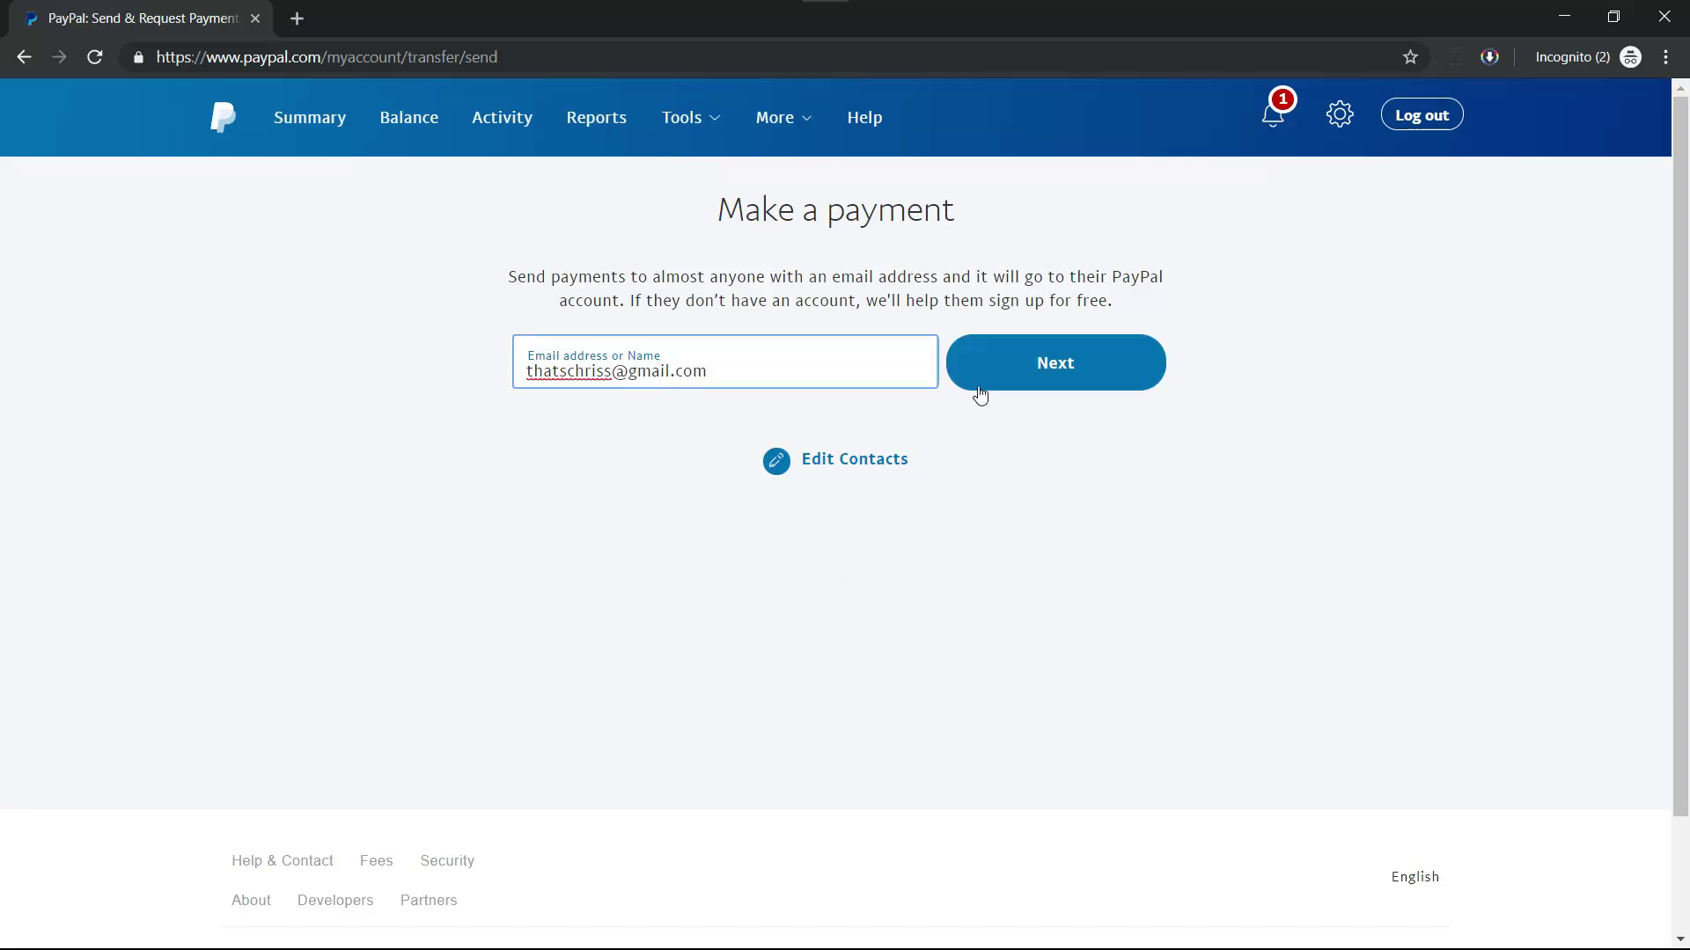
# - Enter an amount of 50.00 PHP with the note 'Payment test' and continue
pyautogui.click(1123, 376)
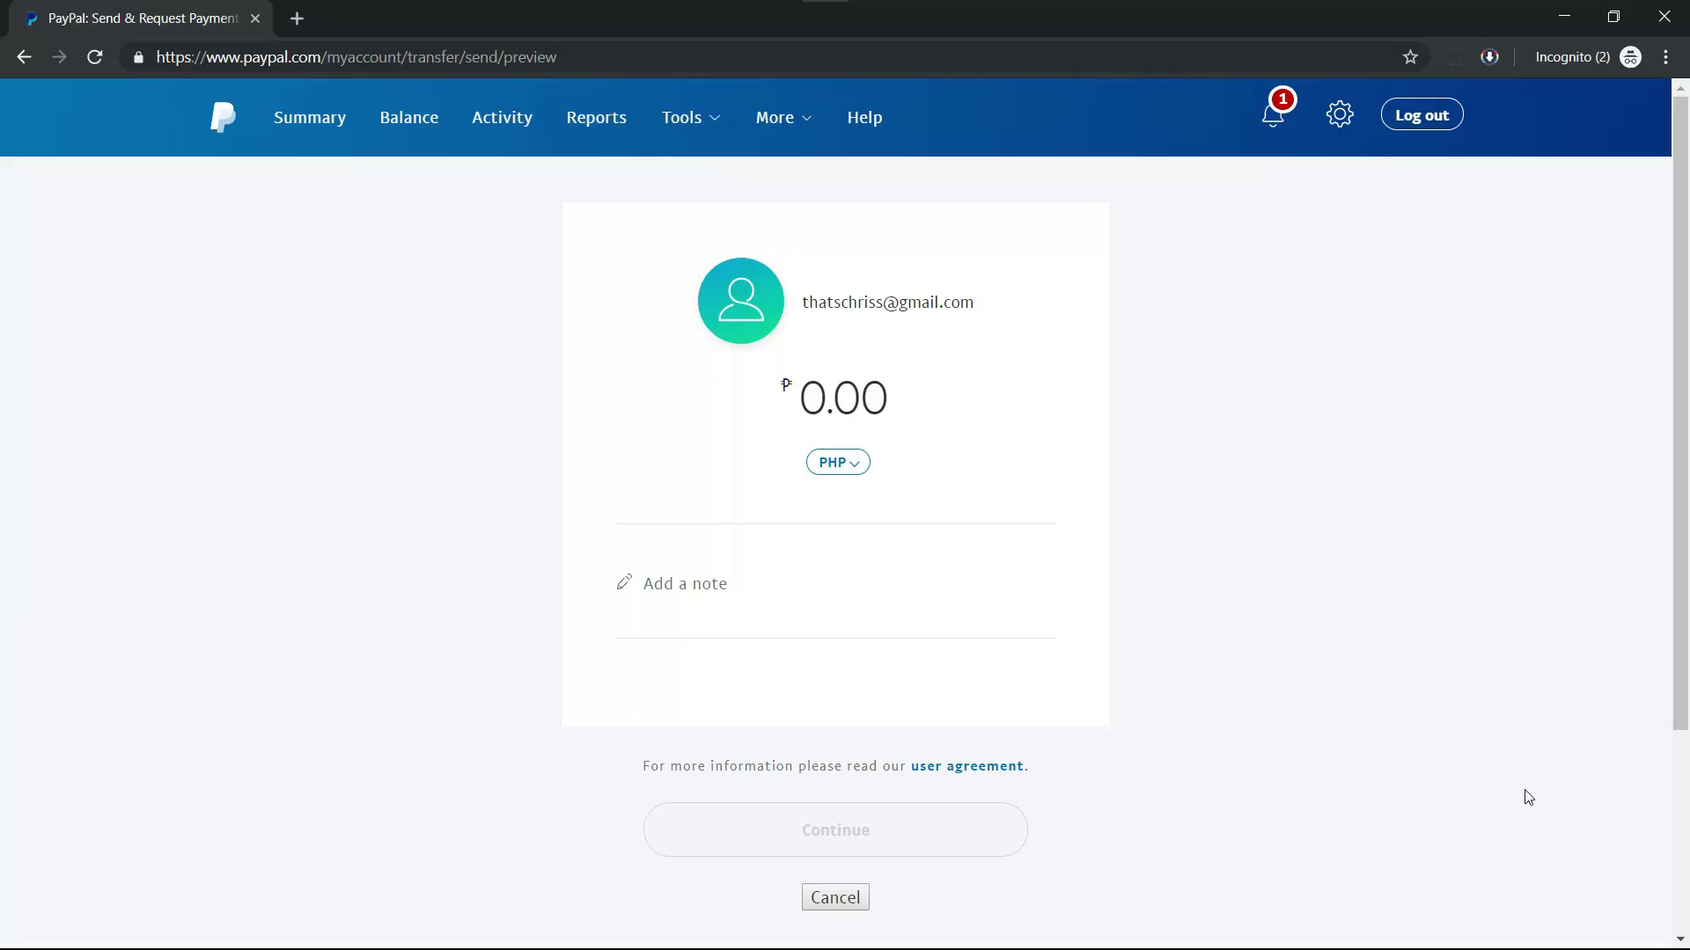
pyautogui.write('5000')
pyautogui.click(699, 616)
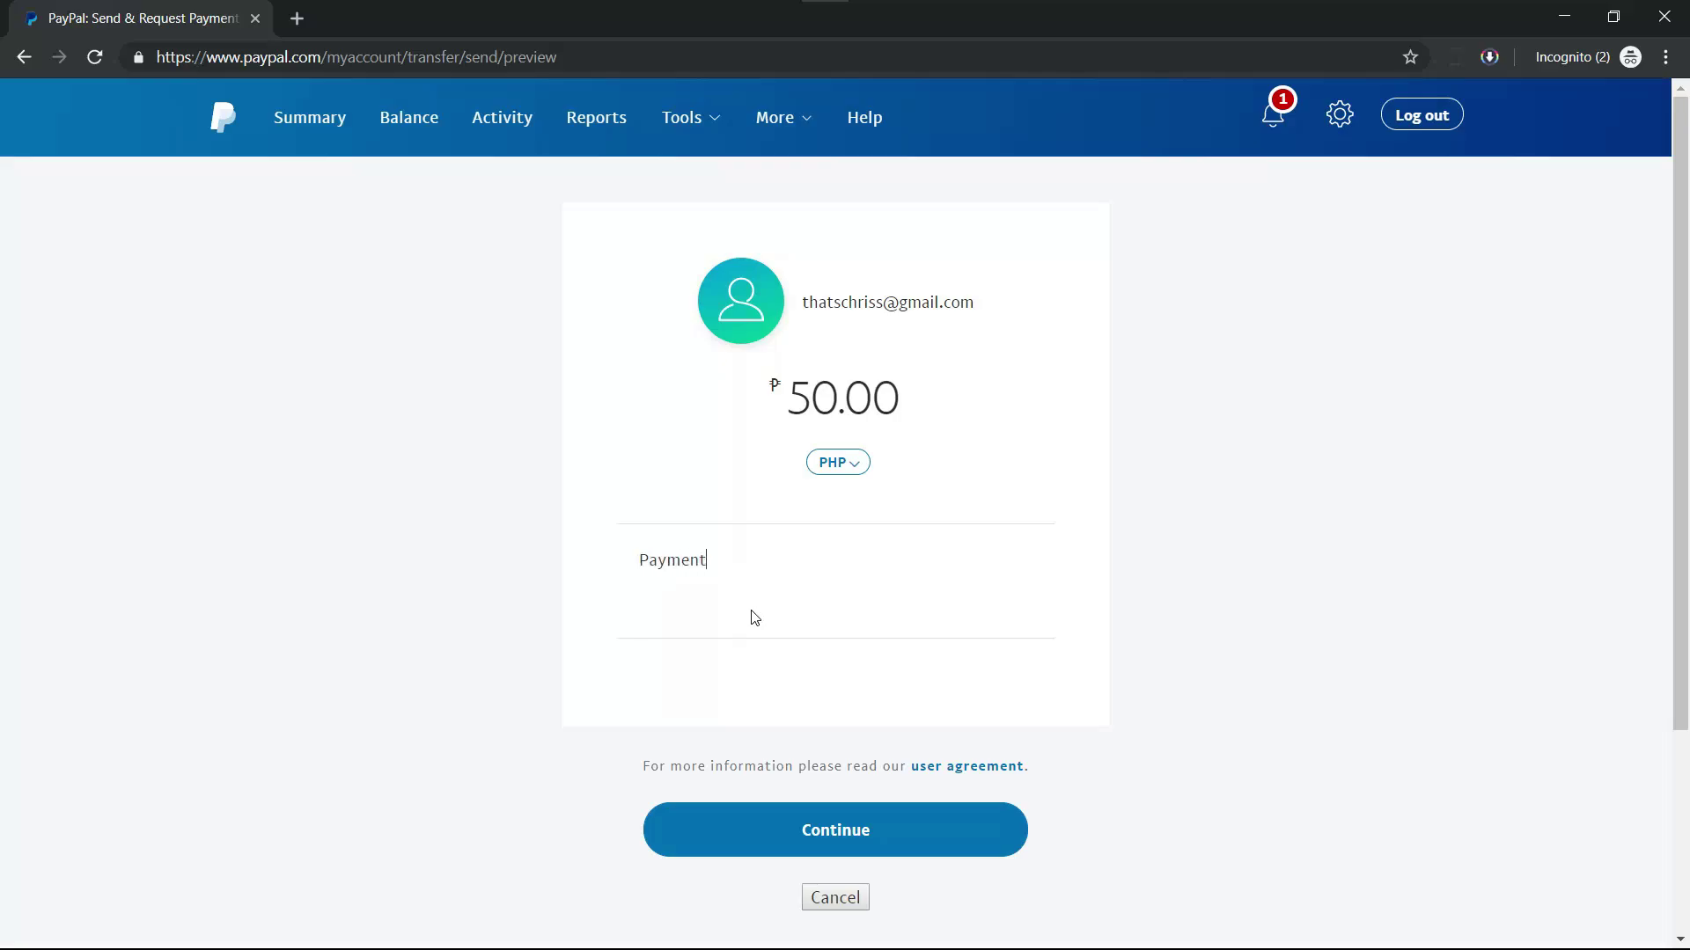
pyautogui.write('Payment test')
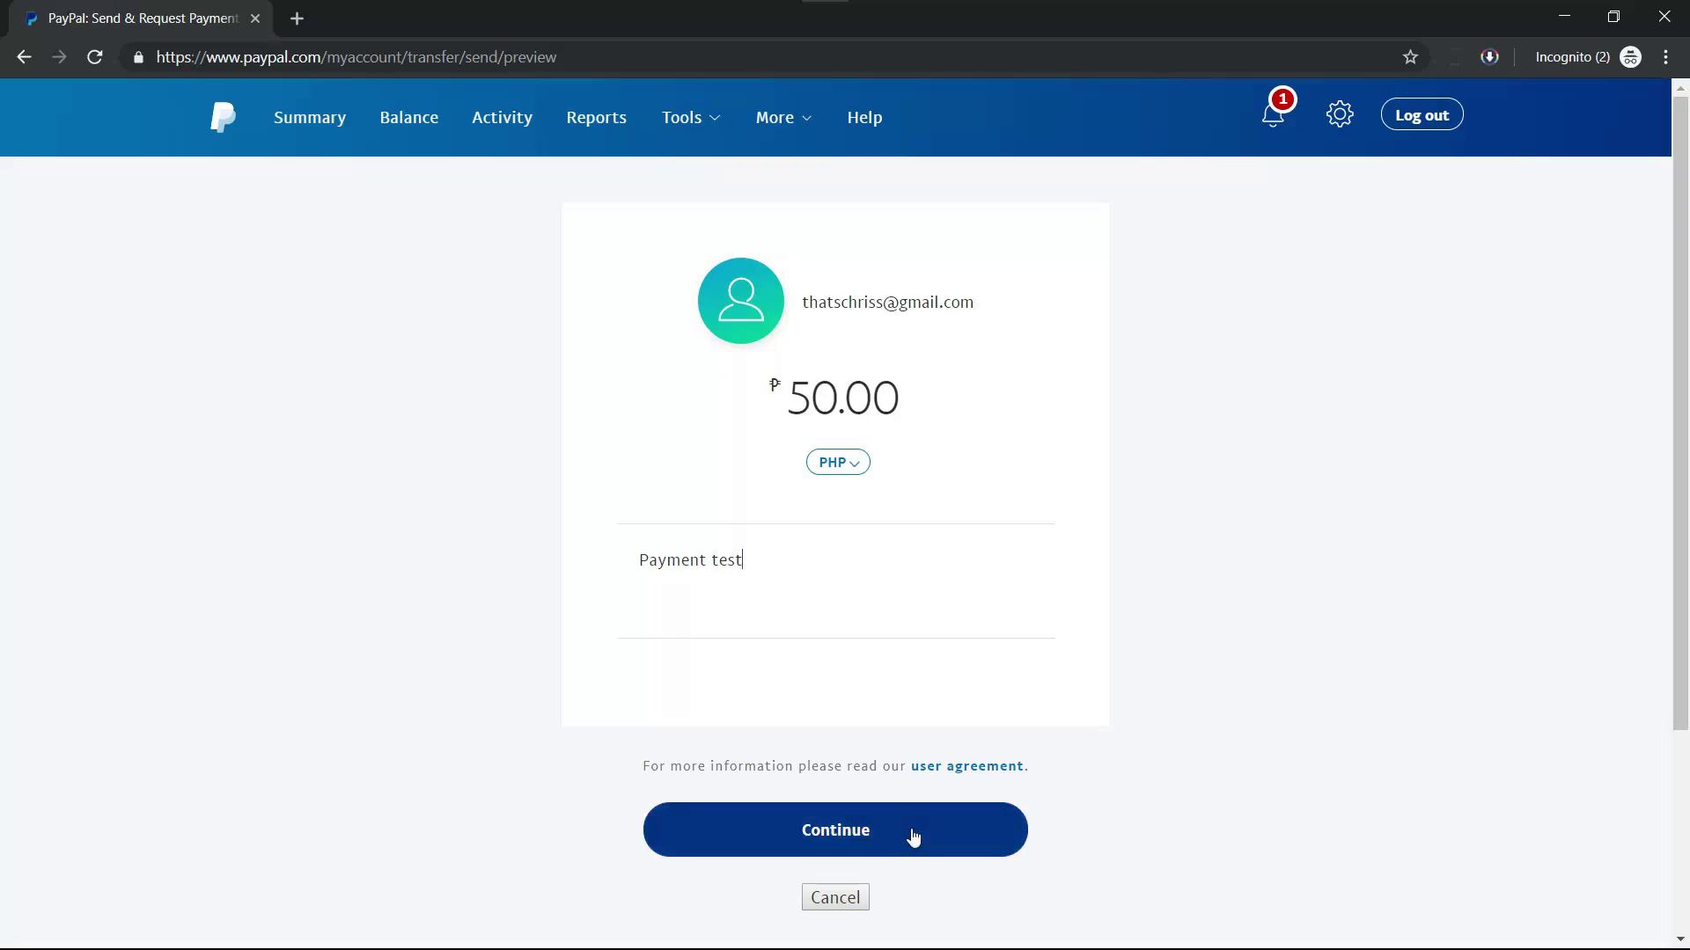
pyautogui.click(943, 840)
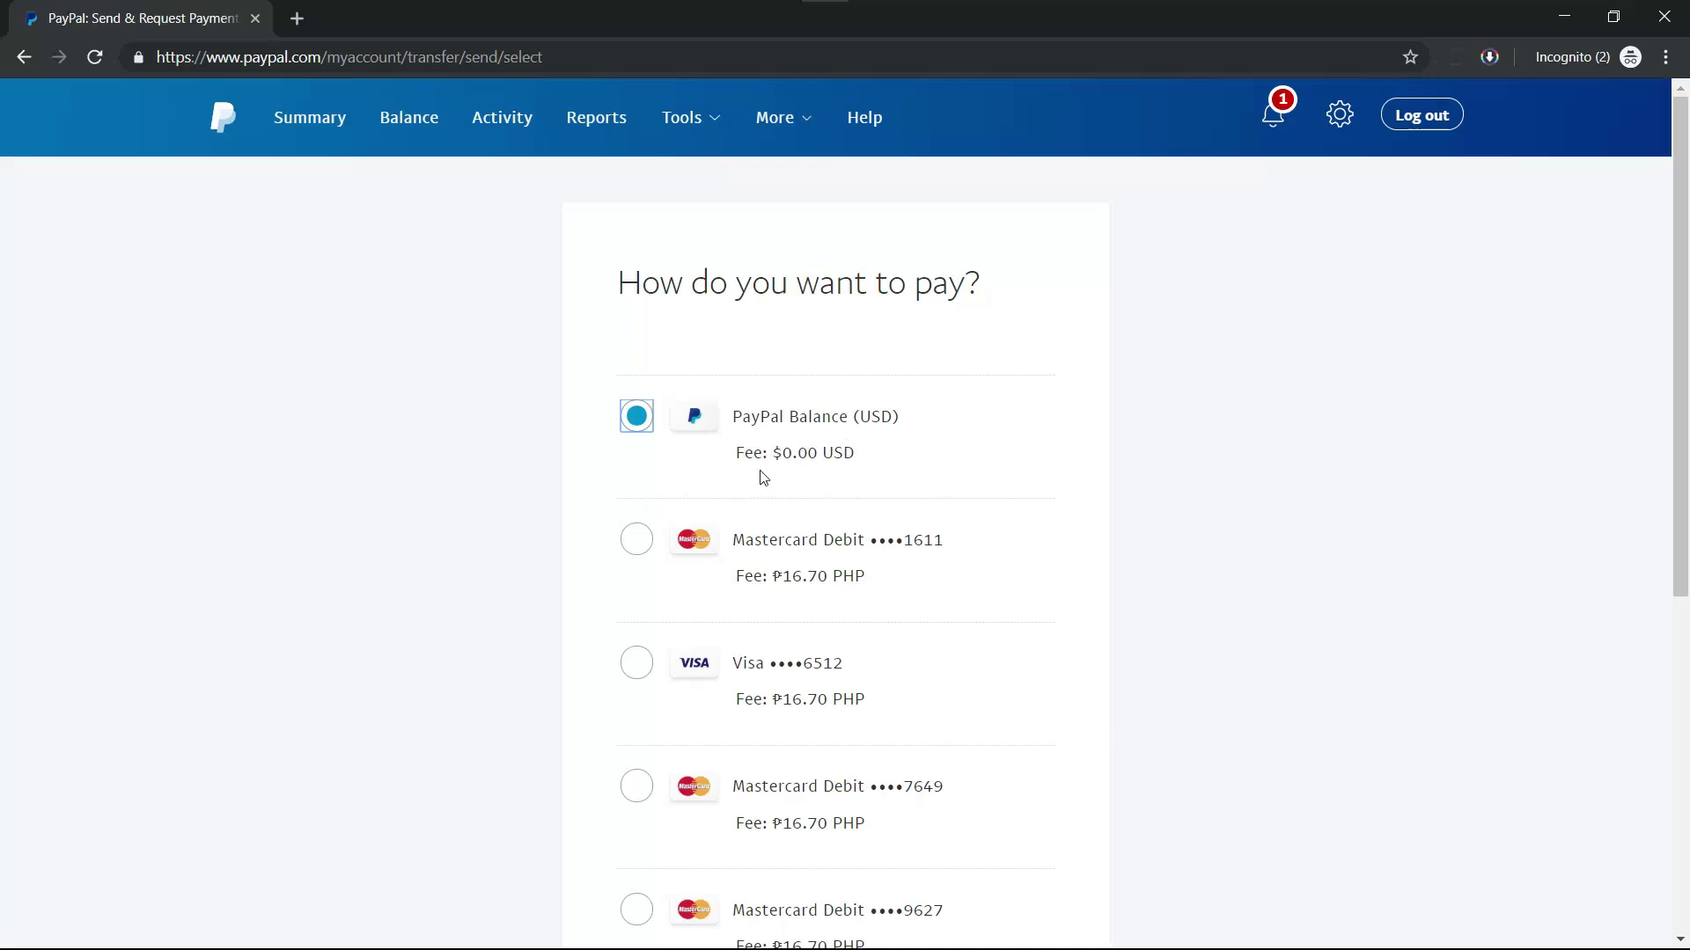
# - Fund the payment from PayPal Balance (USD) and send the ₱50.00 PHP payment now
pyautogui.moveTo(1680, 353); pyautogui.dragTo(1688, 257)
pyautogui.moveTo(1686, 325); pyautogui.dragTo(1686, 405)
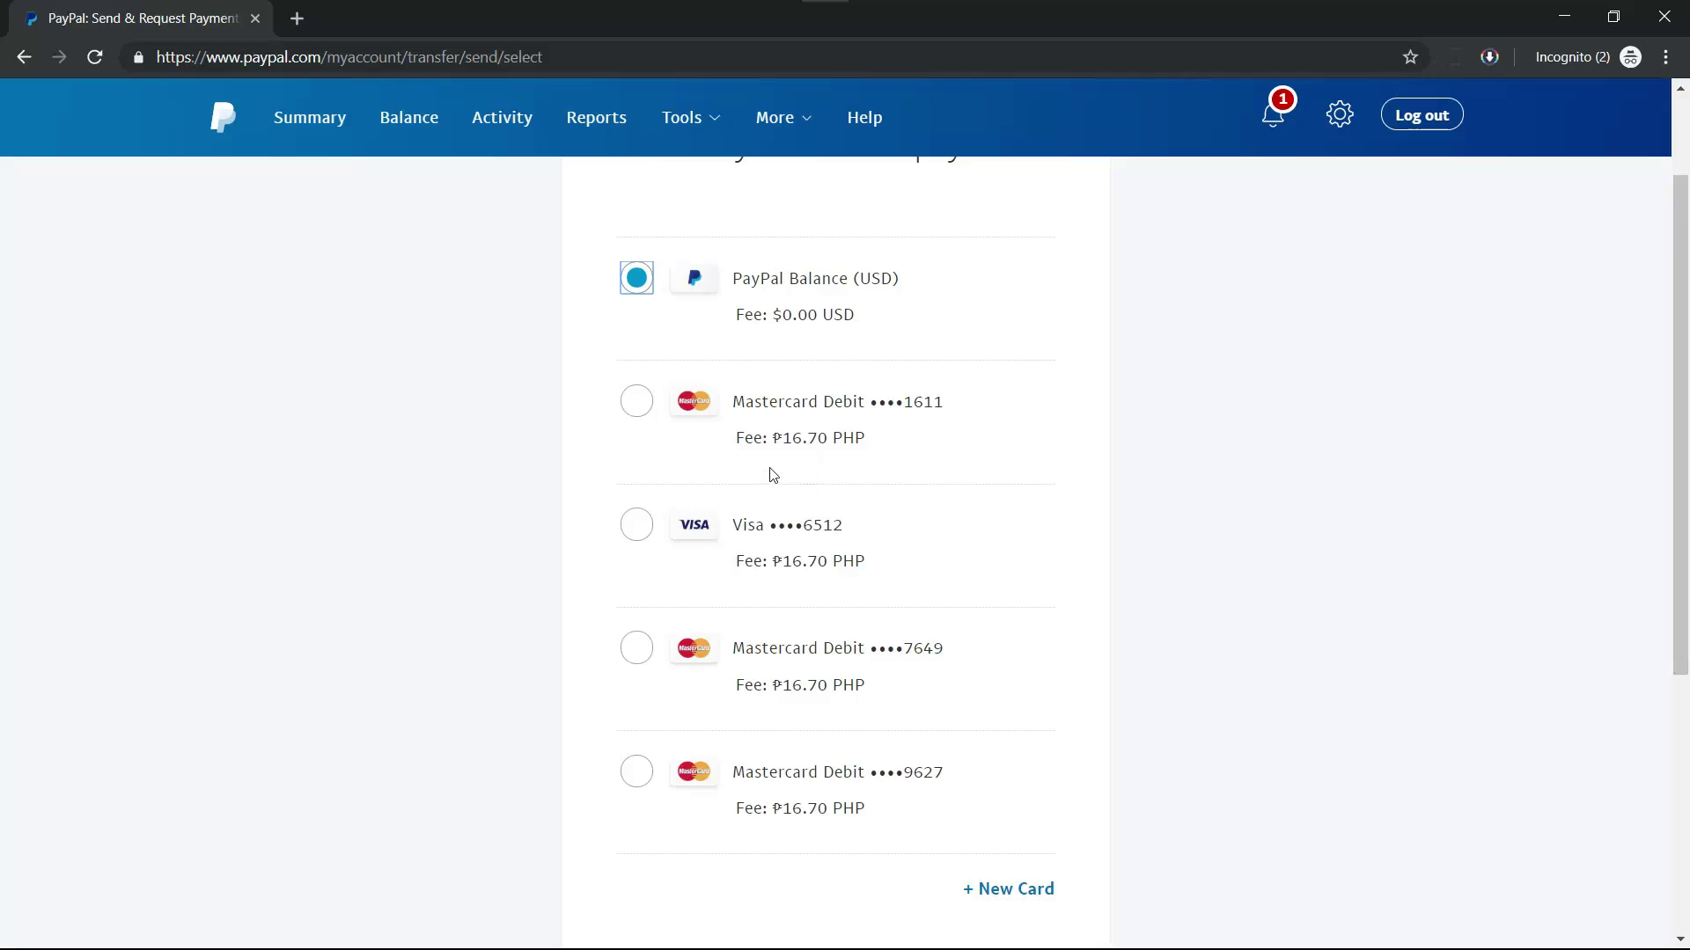
pyautogui.moveTo(1680, 515); pyautogui.dragTo(1677, 668)
pyautogui.click(930, 756)
pyautogui.scroll(-7, 927, 758)
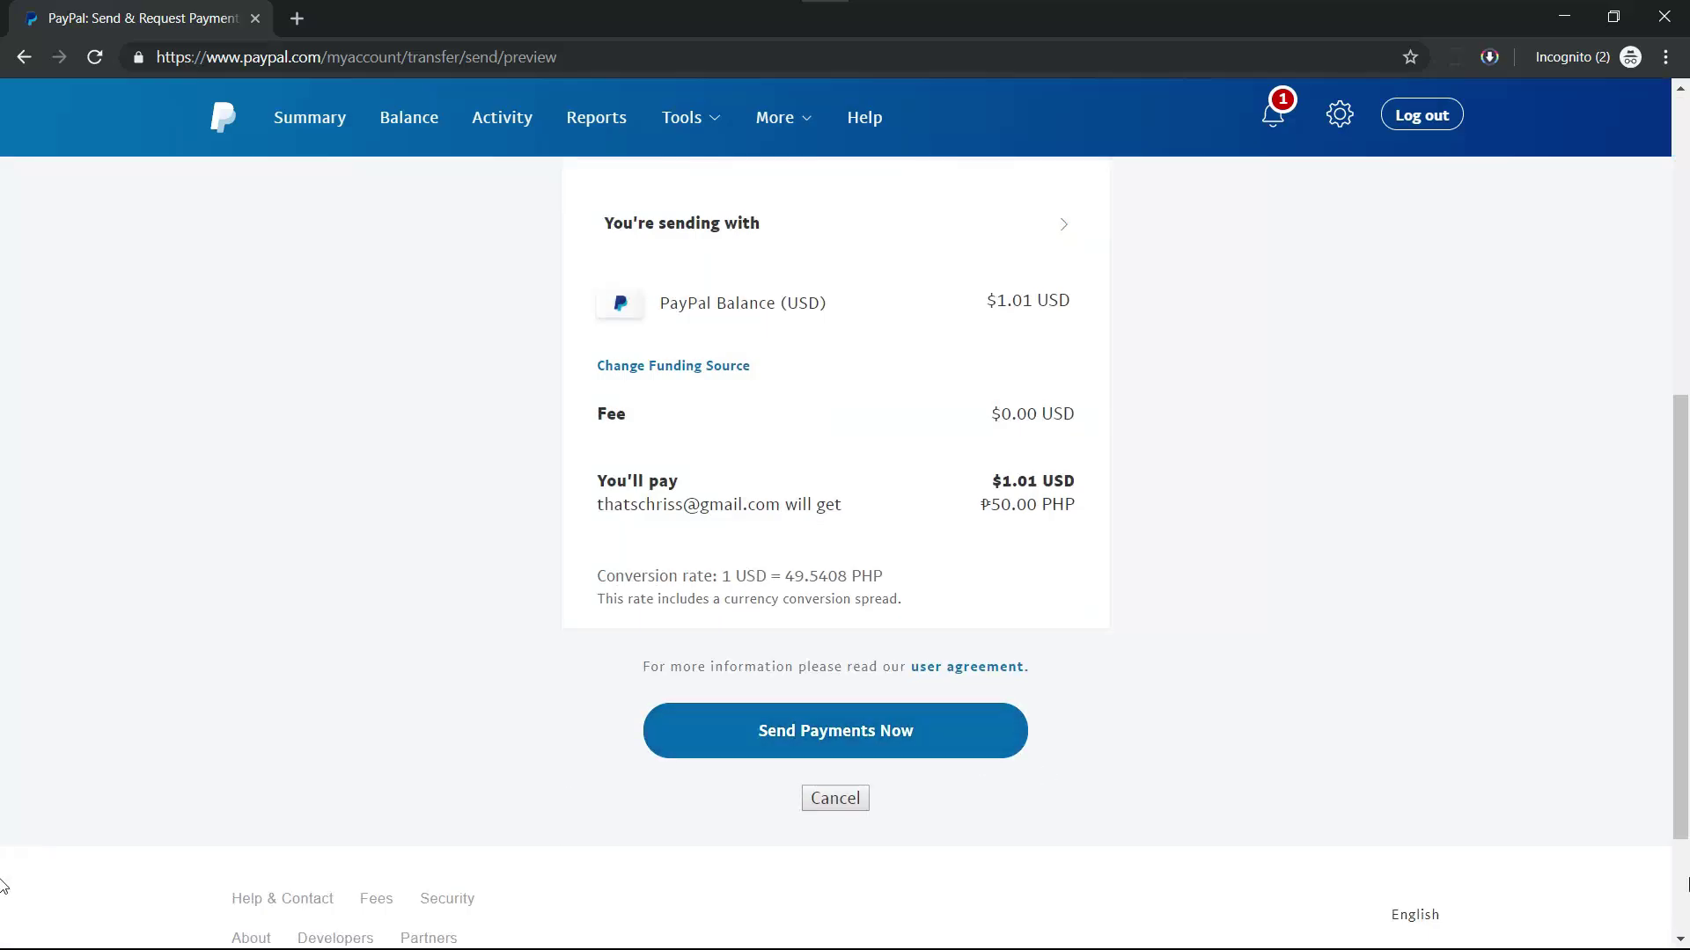
pyautogui.click(945, 742)
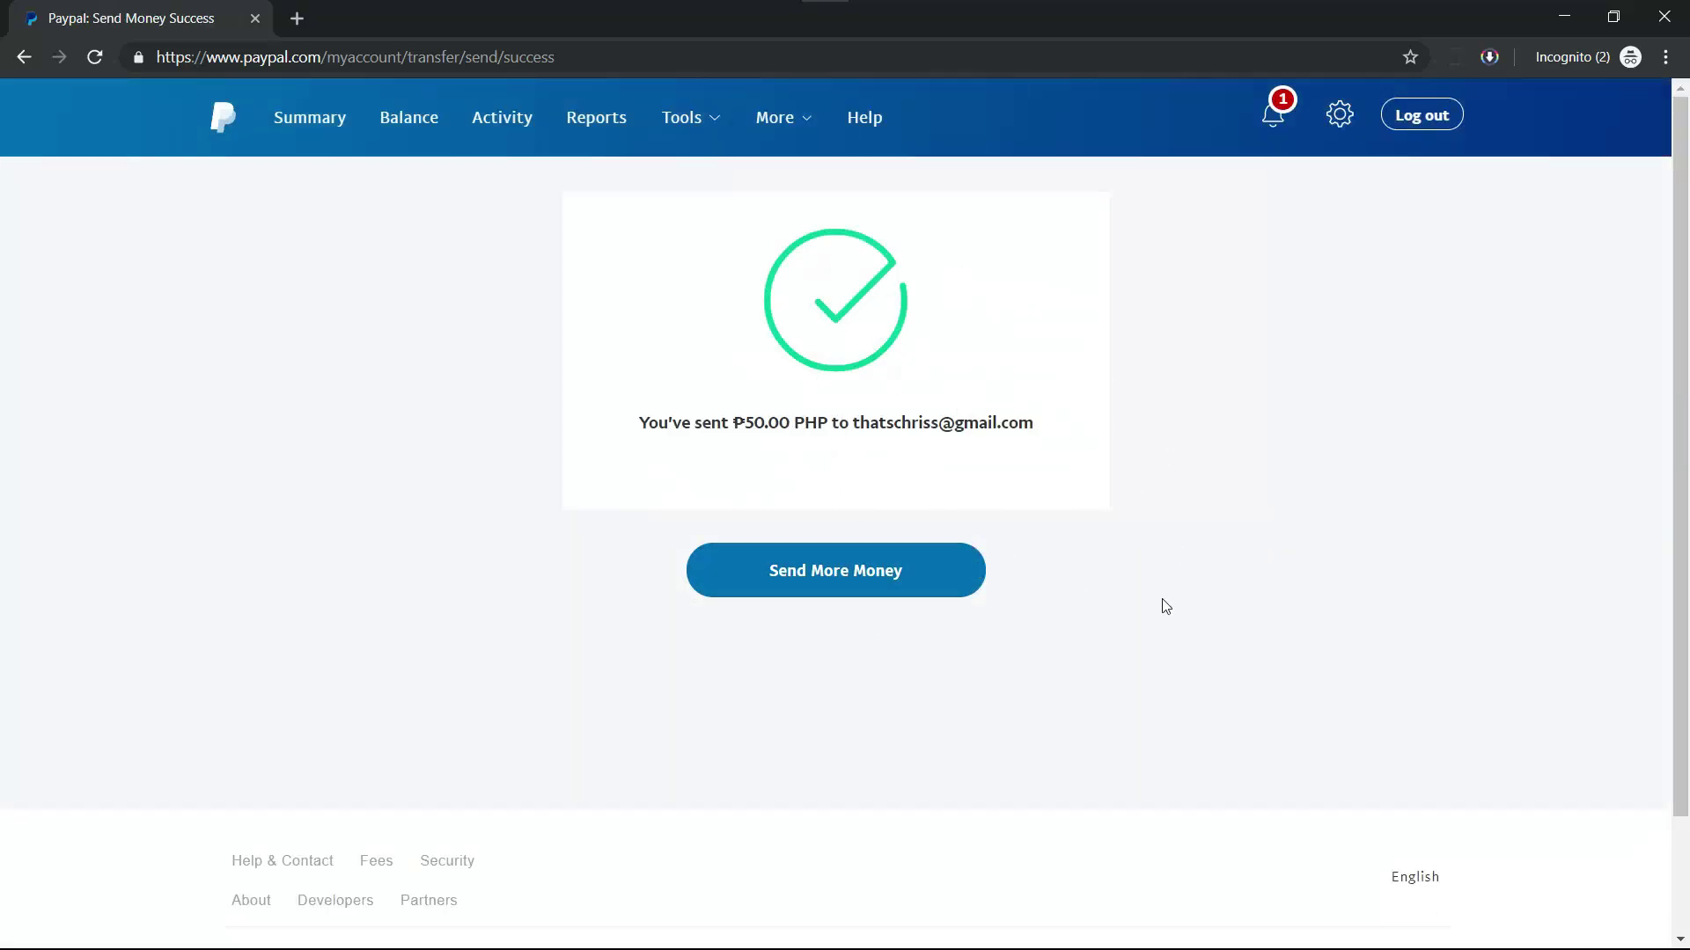
pyautogui.hotkey('alt', 'Tab')
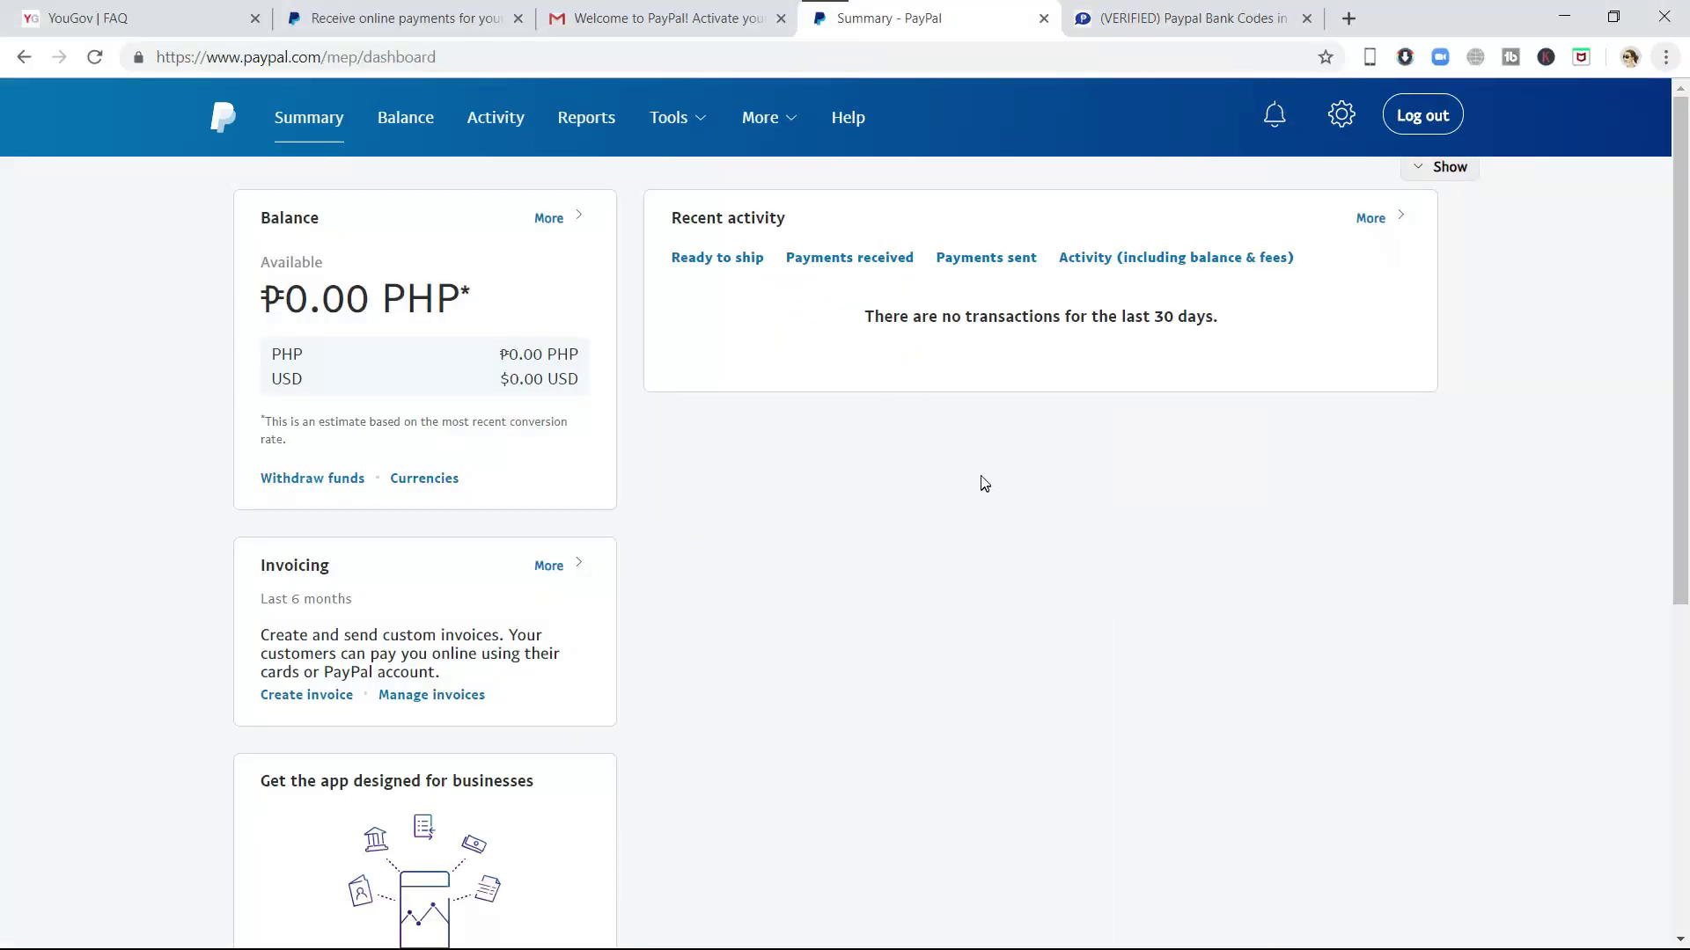
# - Reload the business Summary page so it shows the completed ₱50.00 PHP incoming payment
pyautogui.rightClick(983, 483)
pyautogui.click(1084, 536)
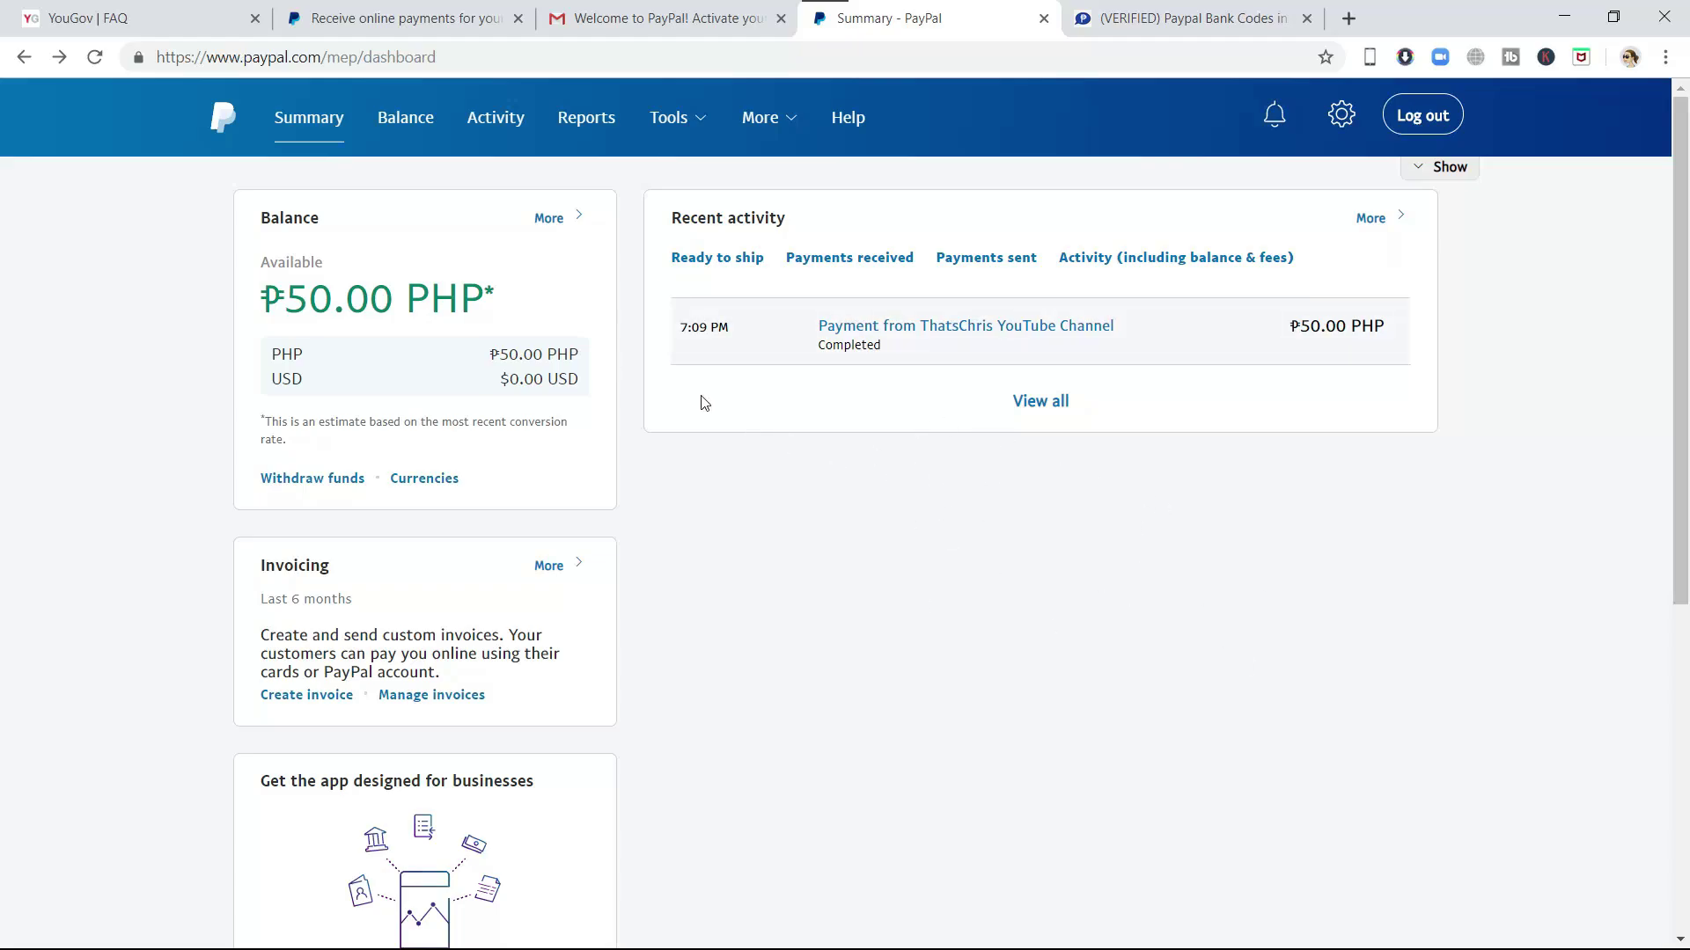
pyautogui.click(1338, 116)
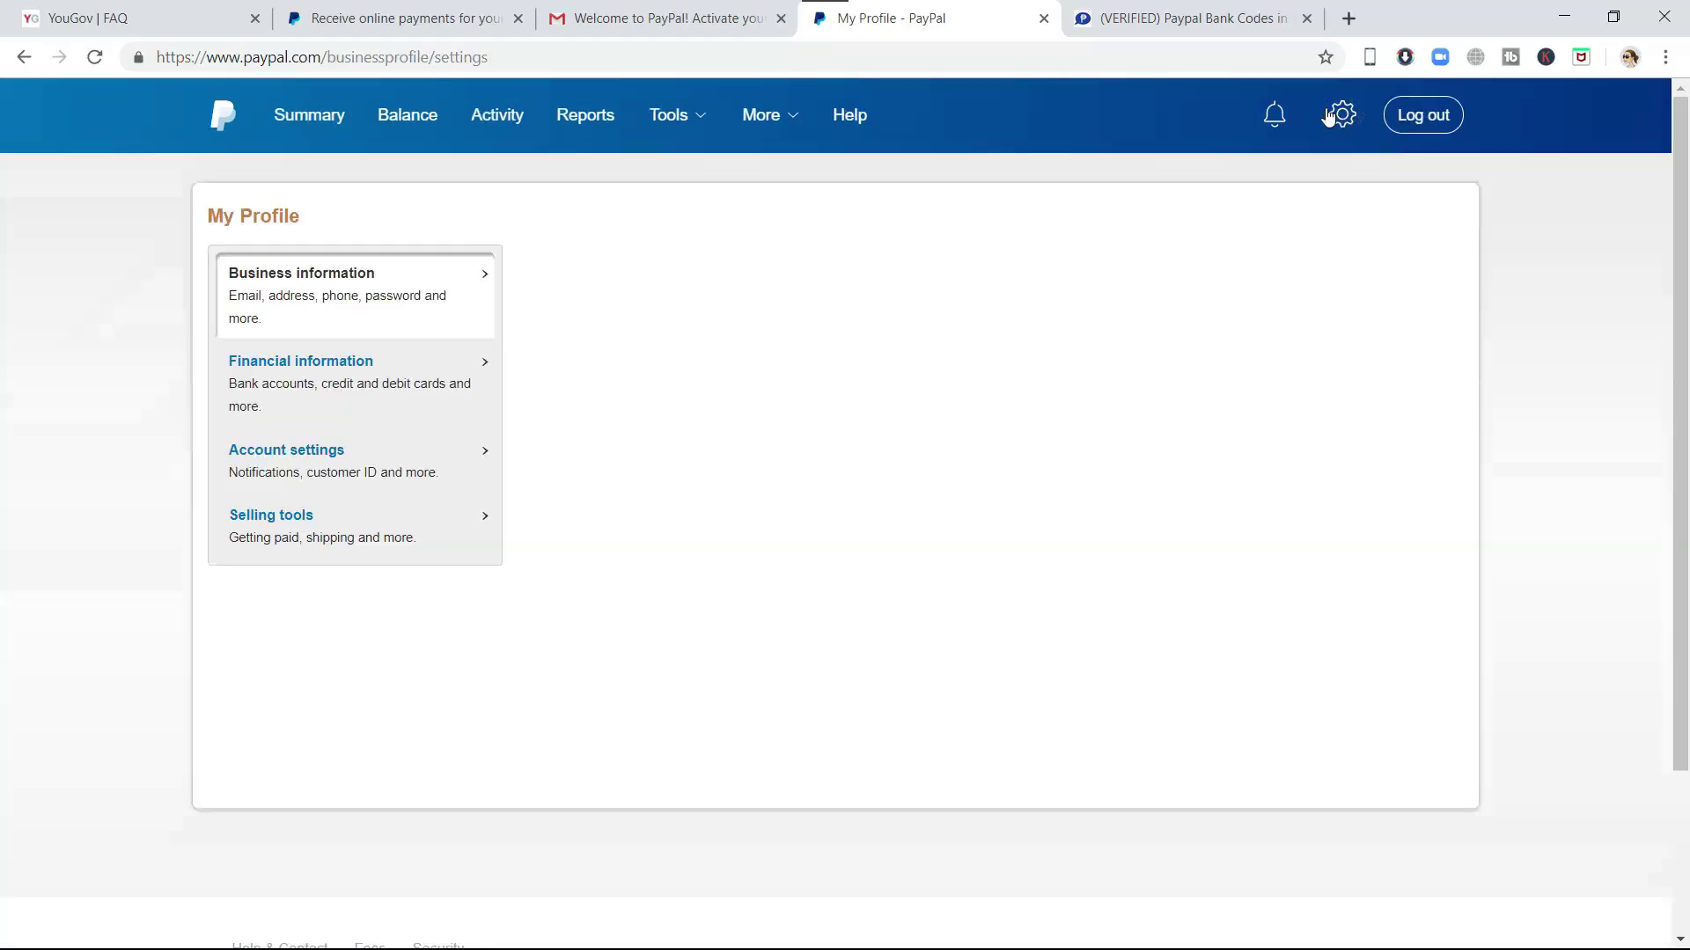
# - Open Financial information and begin linking a new bank account
pyautogui.click(319, 367)
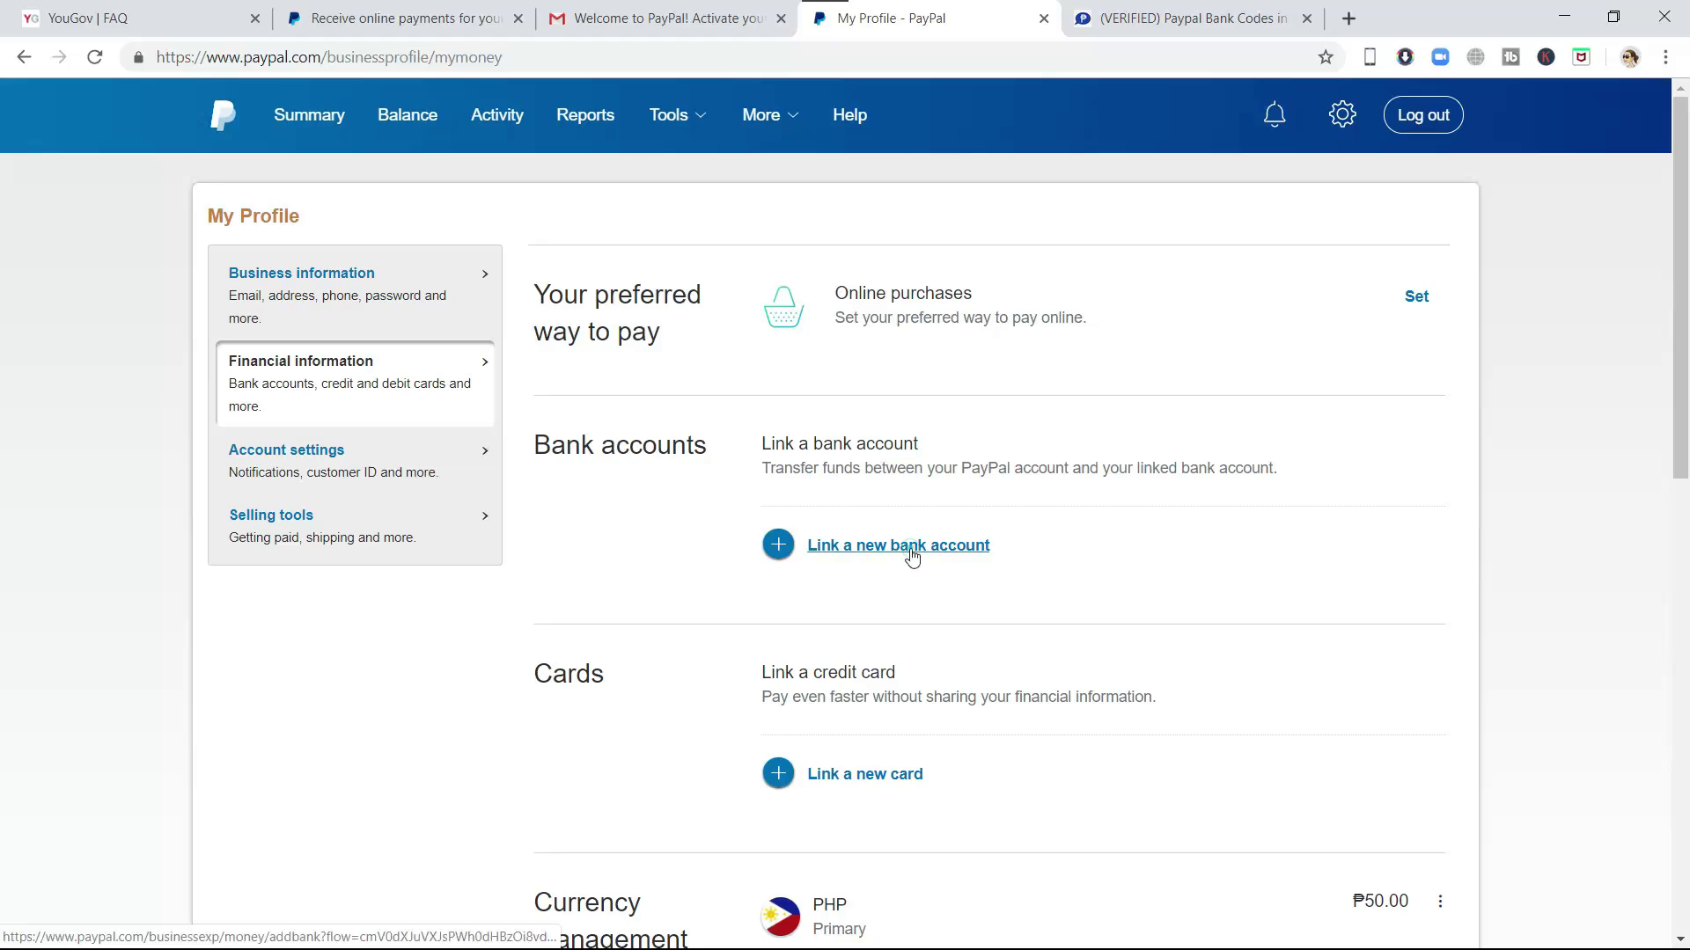
pyautogui.click(901, 547)
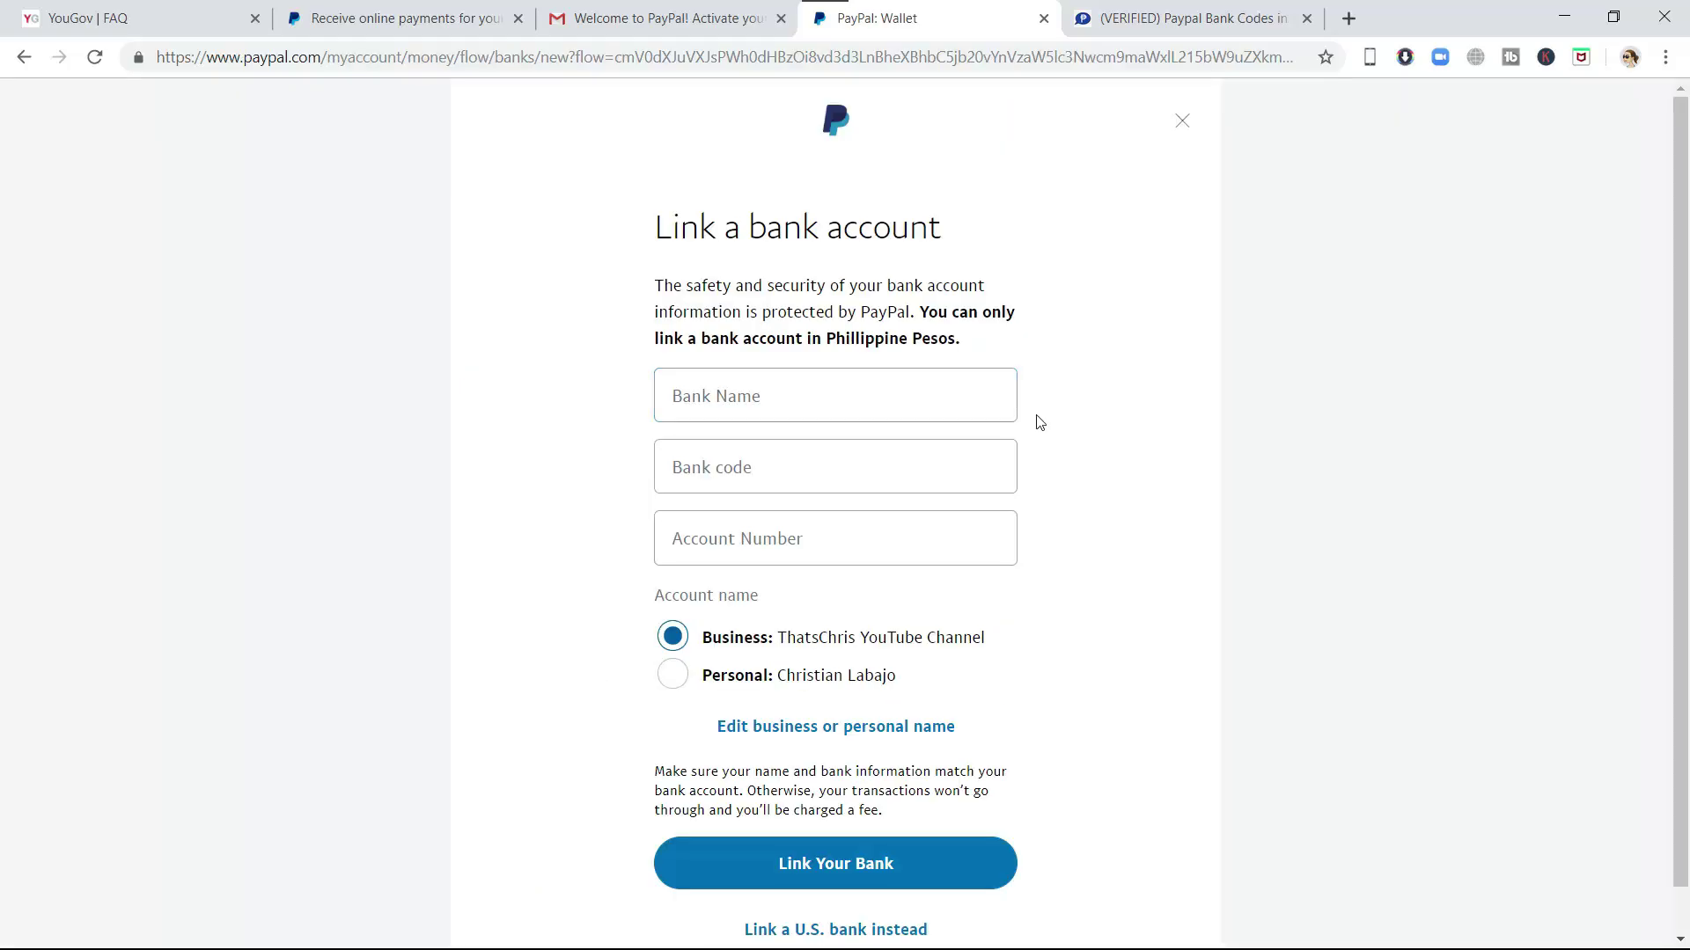
# - Search 'Banco' and select BANCO DE ORO UNIBANK, INC., then switch to the bank codes tab
pyautogui.click(854, 399)
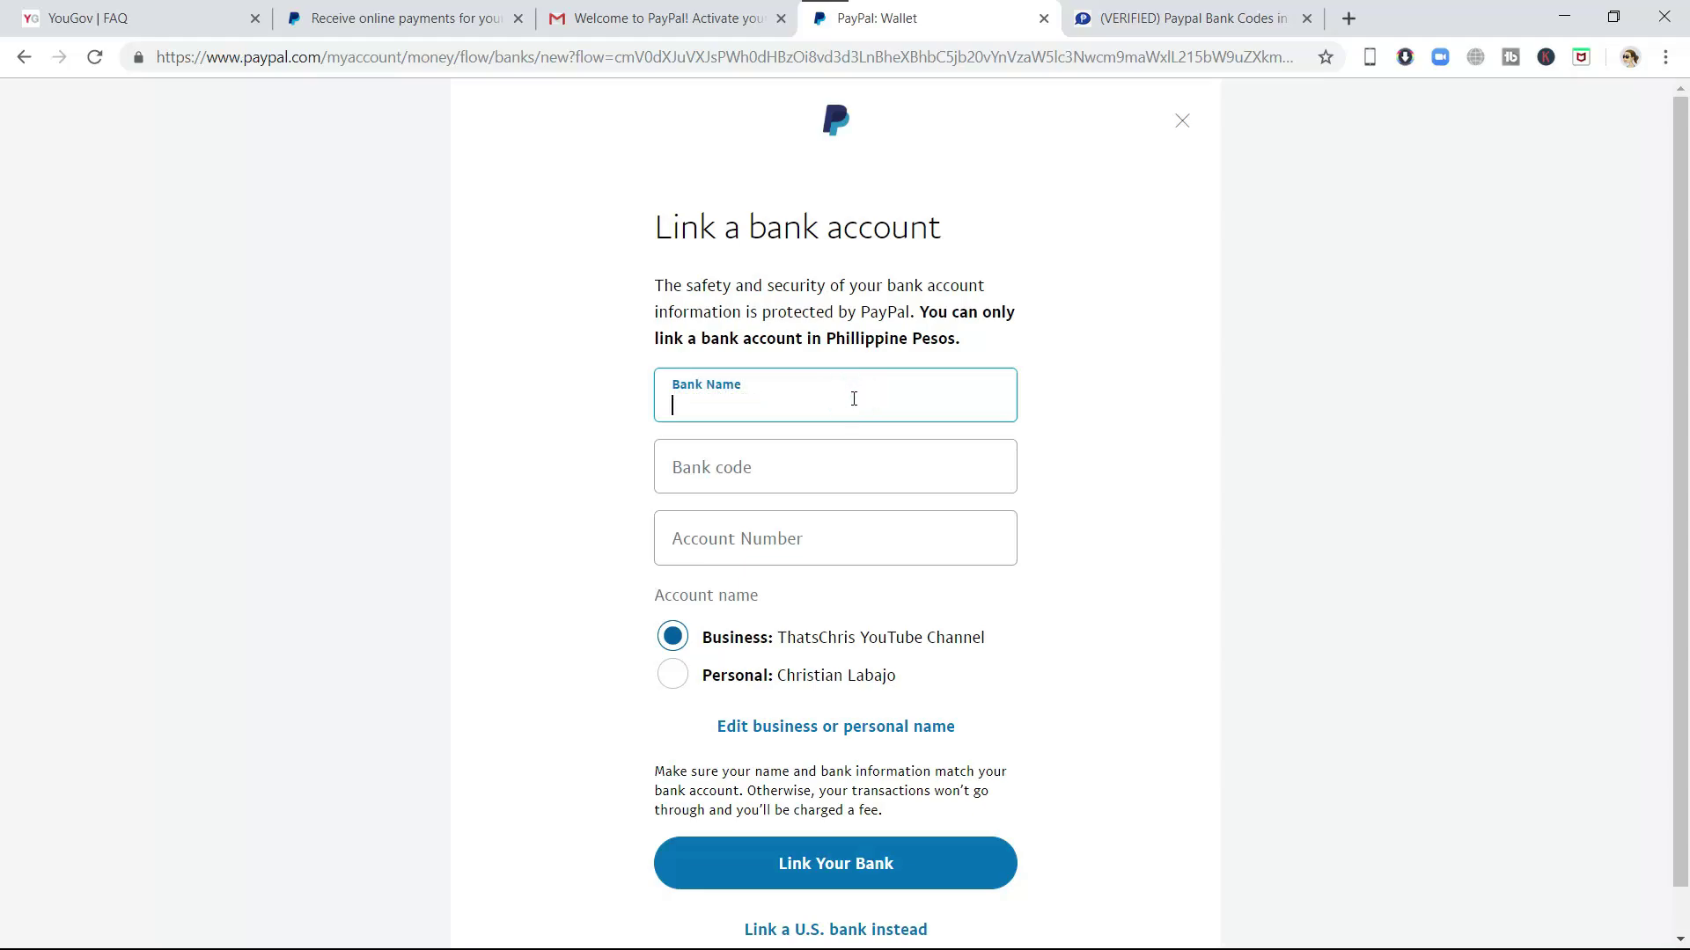
pyautogui.write('Bando')
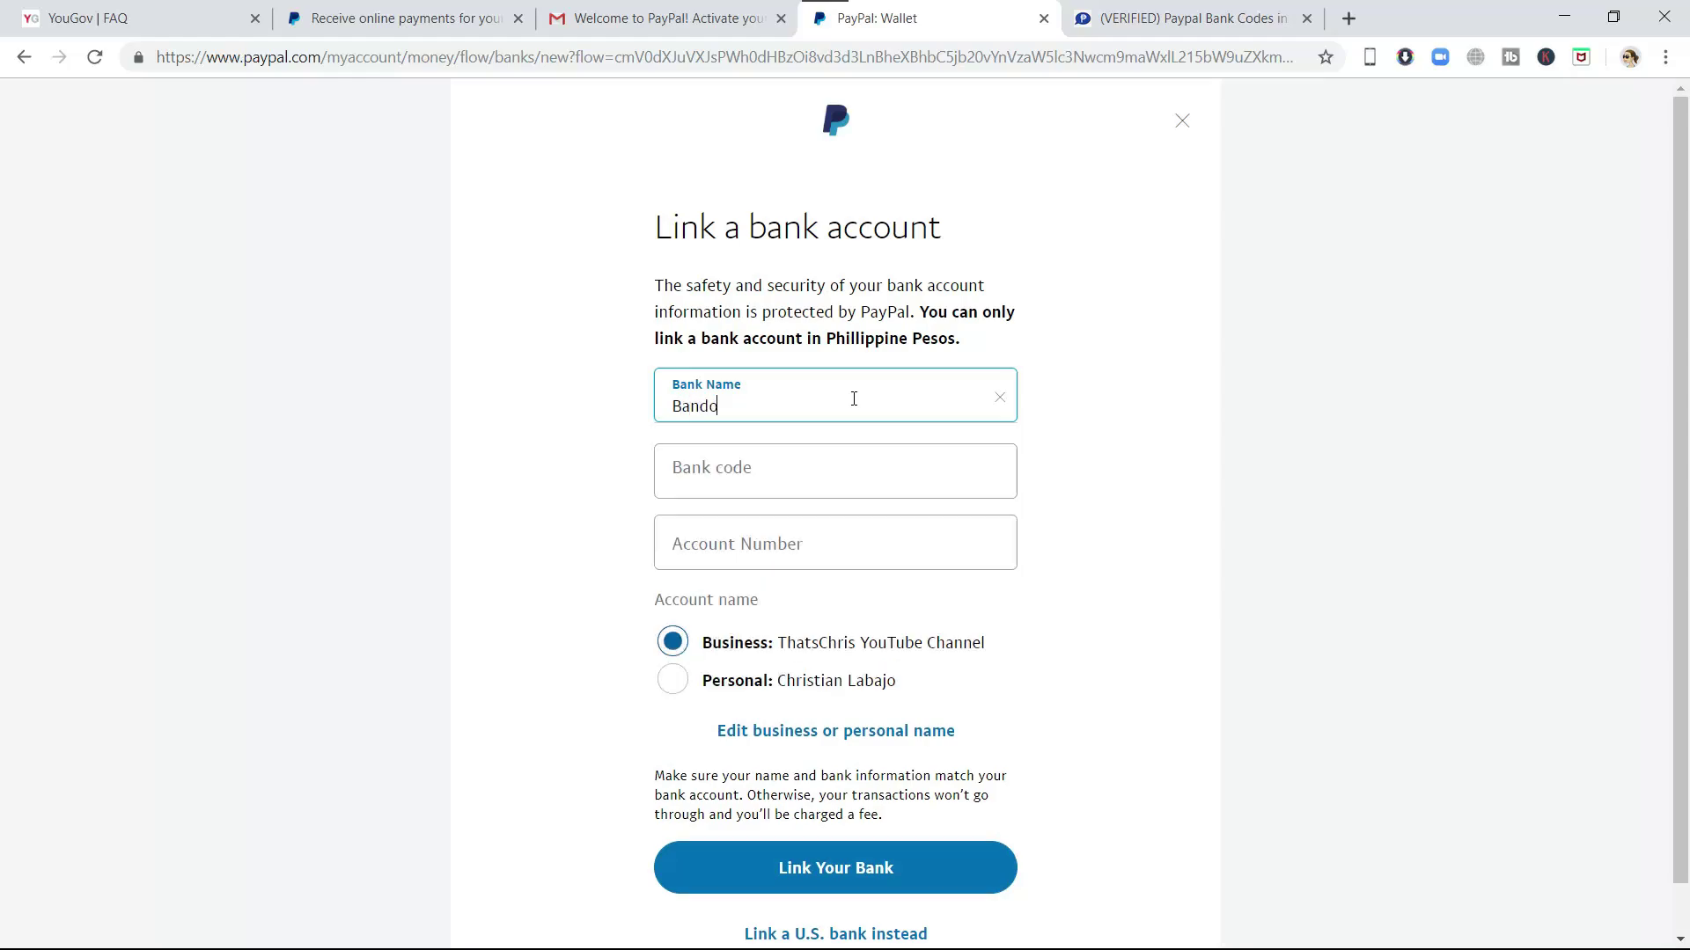
pyautogui.press('BackSpace')
pyautogui.press('BackSpace')
pyautogui.write('co')
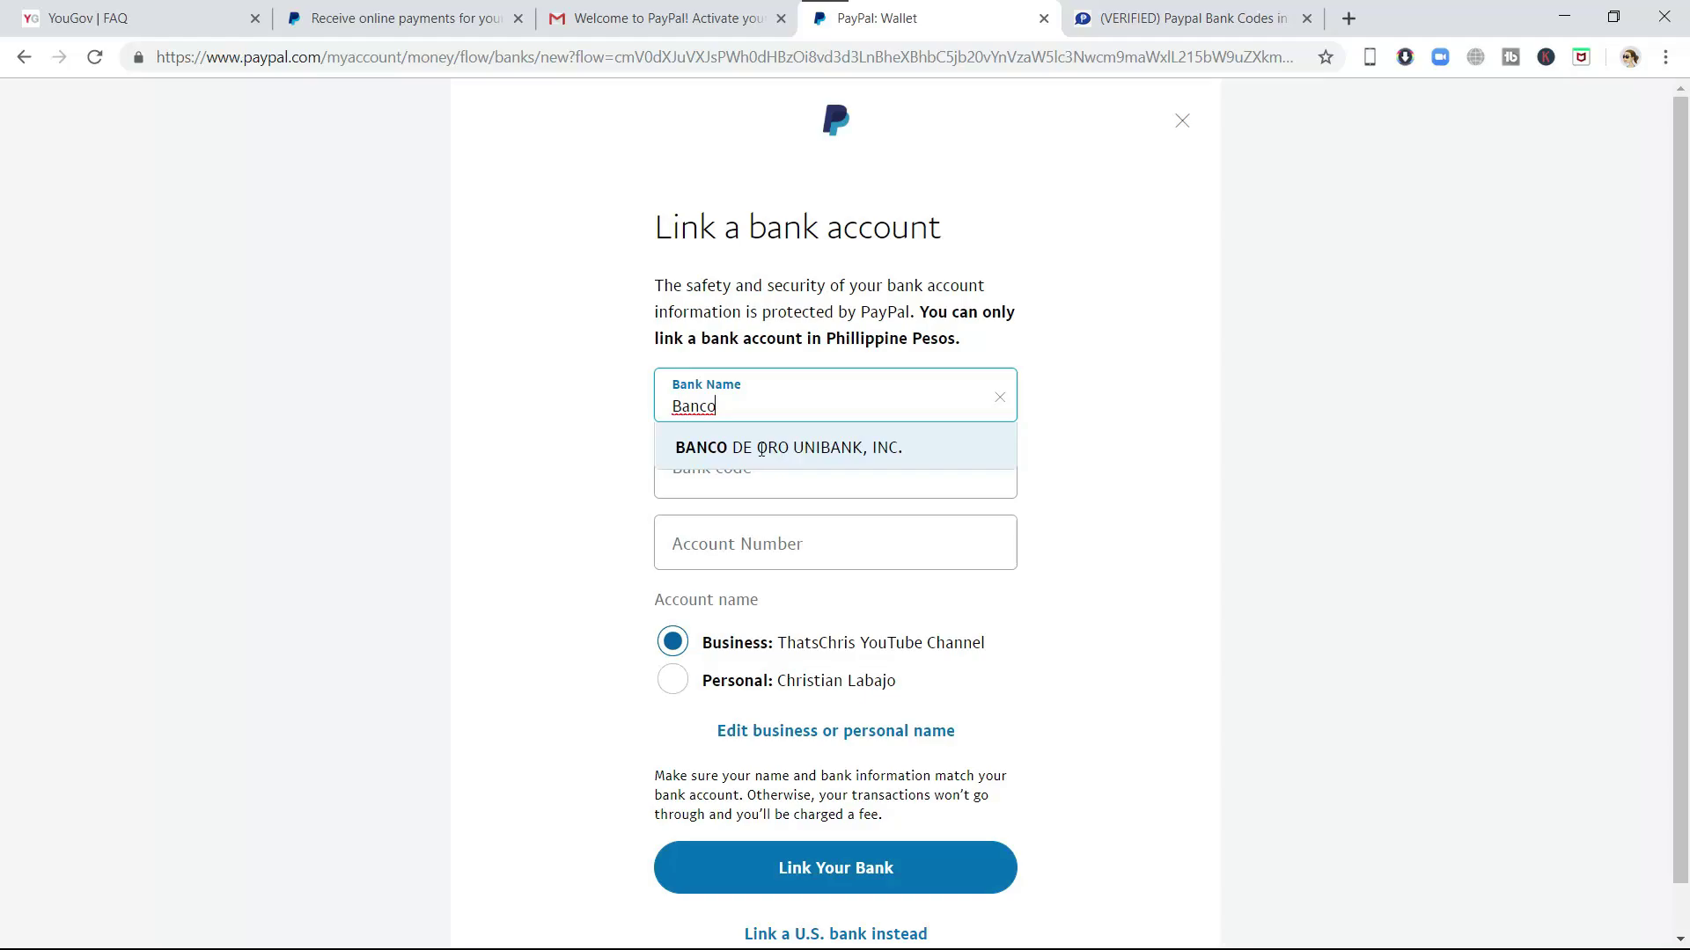
pyautogui.click(876, 448)
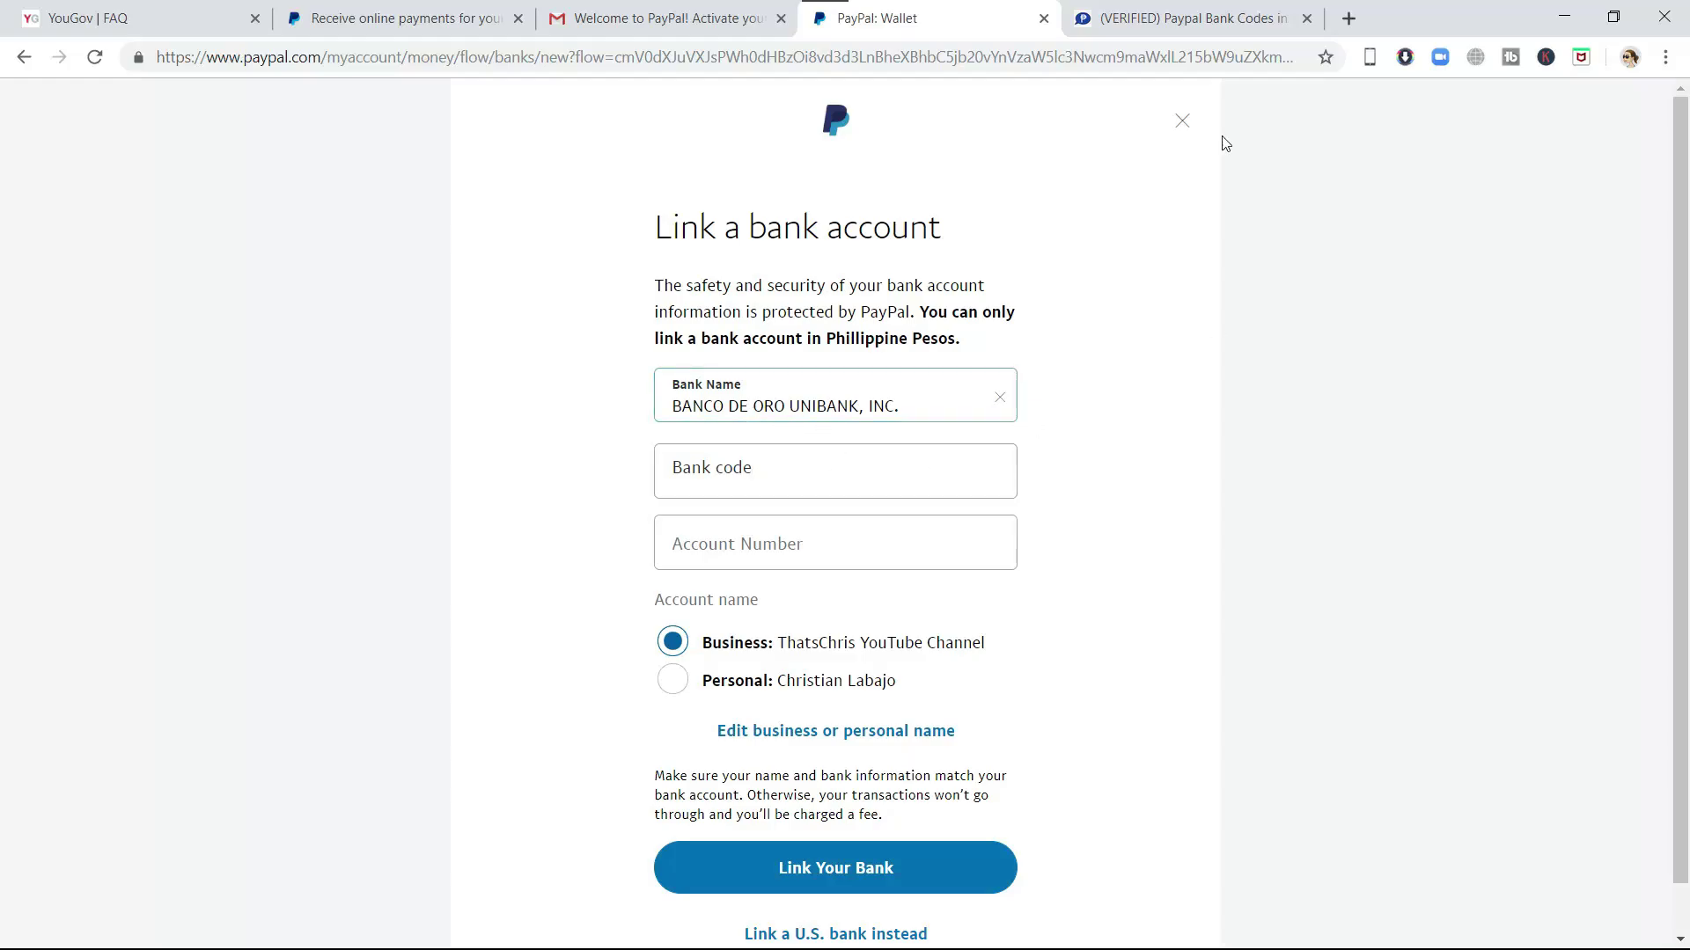
pyautogui.click(1135, 33)
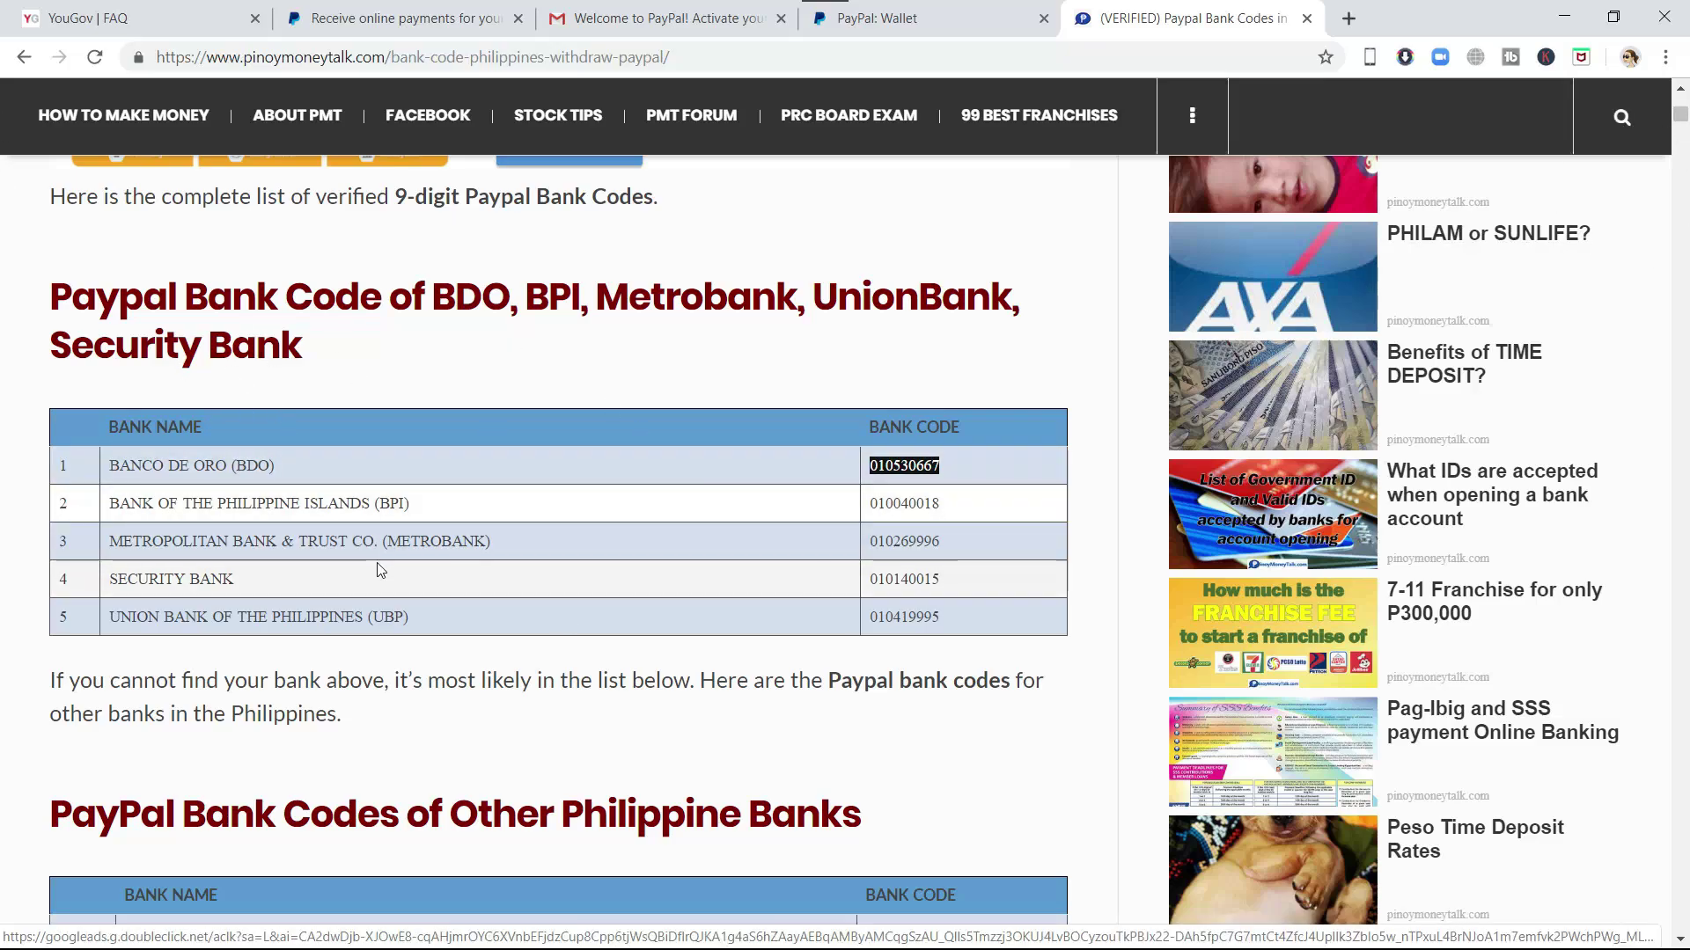
# - Copy BDO's bank code 010530667 and return to the PayPal bank link form
pyautogui.scroll(-1, 273, 562)
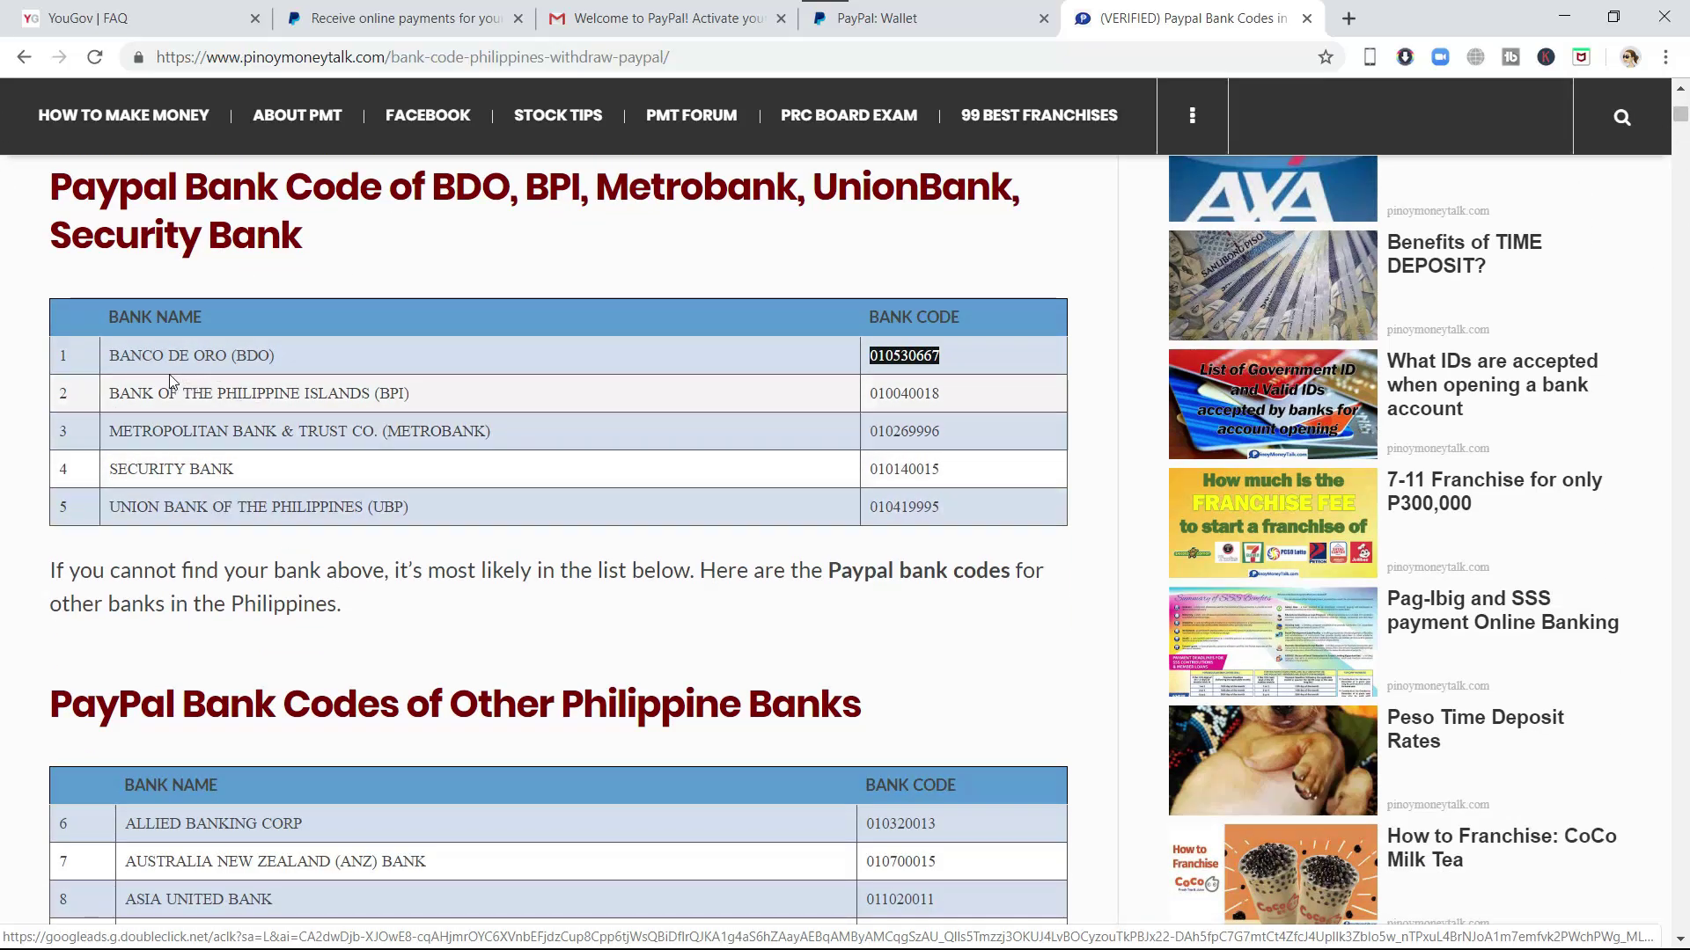
pyautogui.rightClick(910, 355)
pyautogui.click(958, 374)
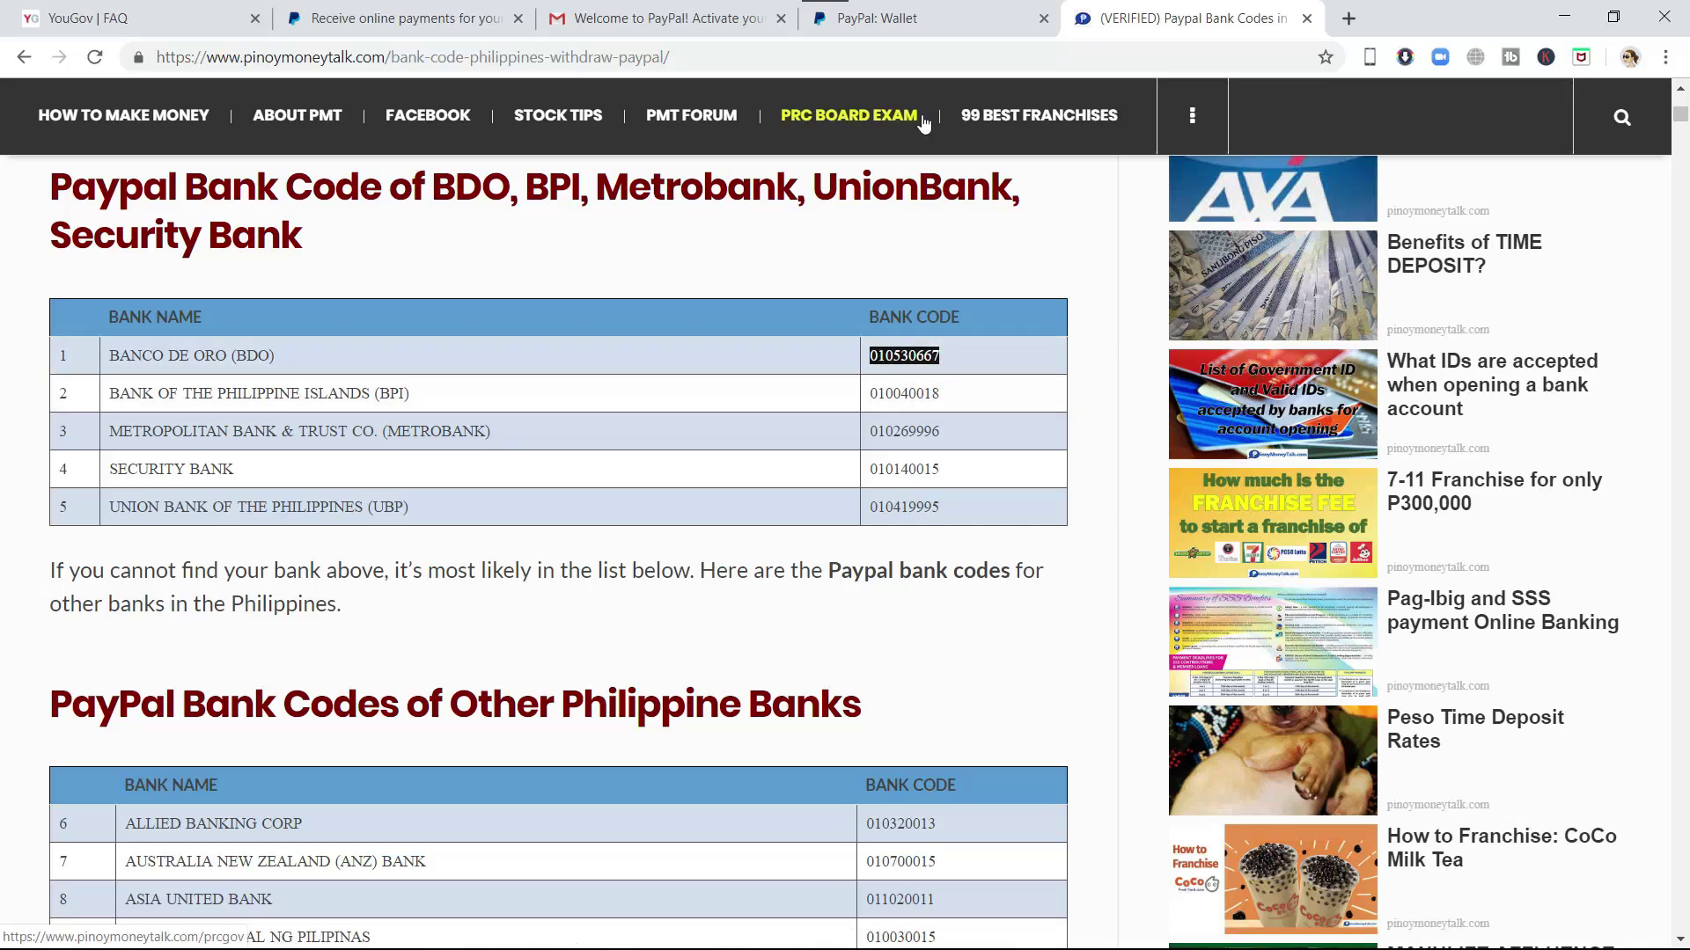
pyautogui.click(917, 24)
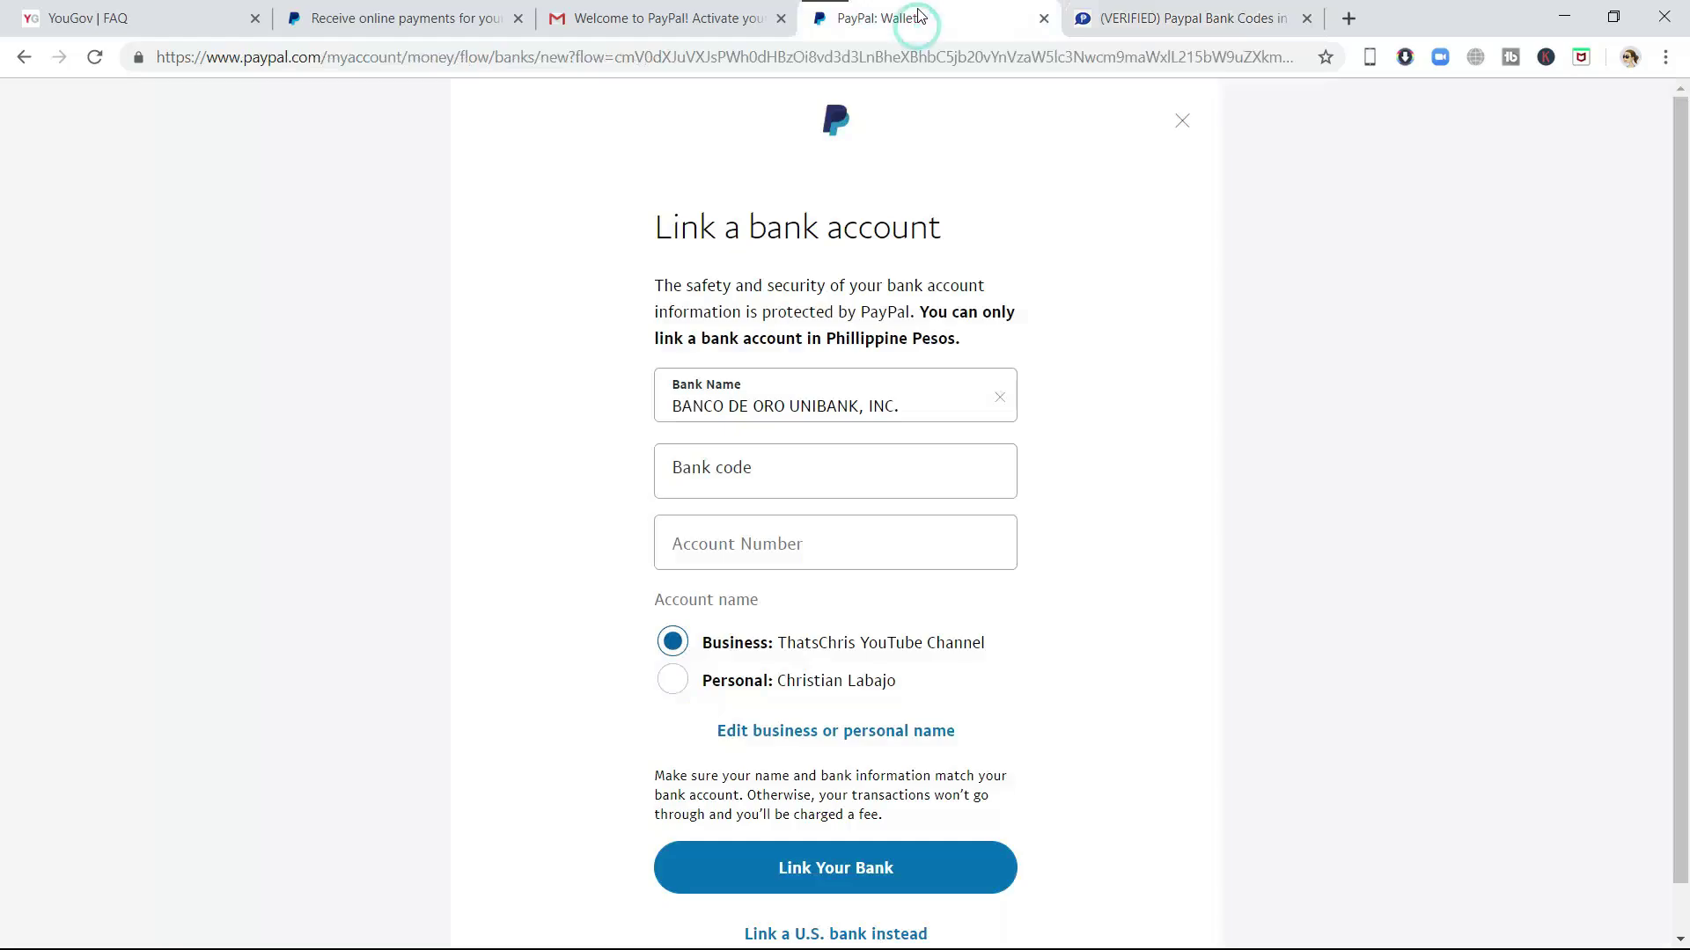
# - Enter bank code 010530667 and the account number, choose the personal name, and link the bank
pyautogui.click(762, 470)
pyautogui.rightClick(762, 469)
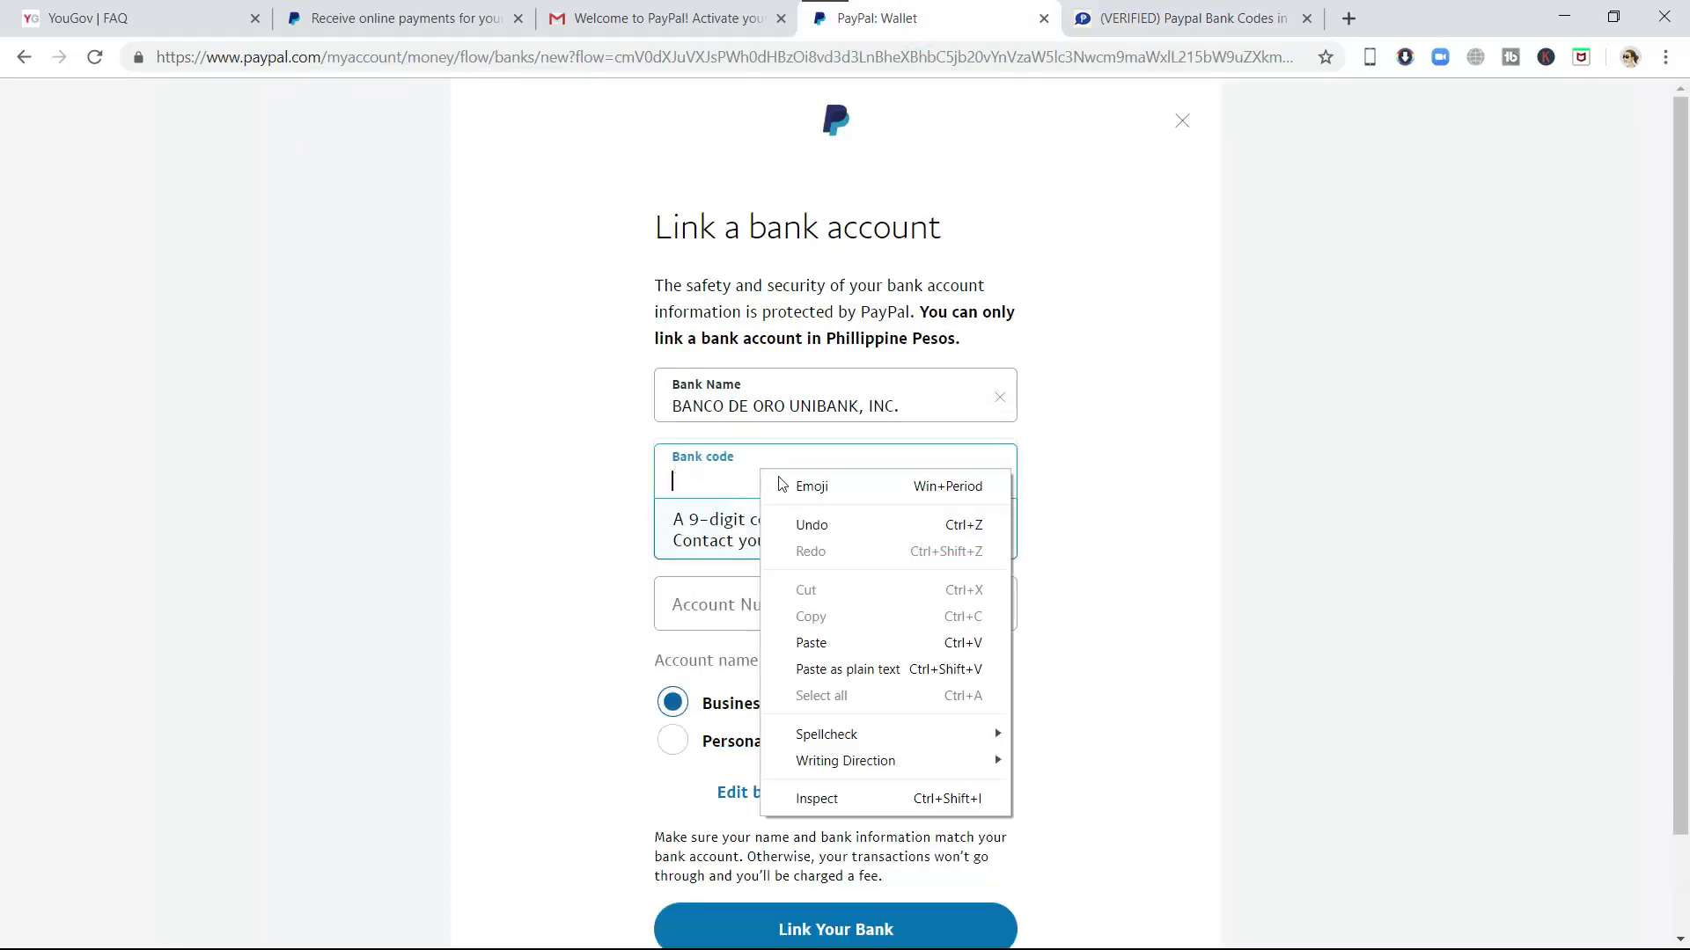
pyautogui.click(837, 642)
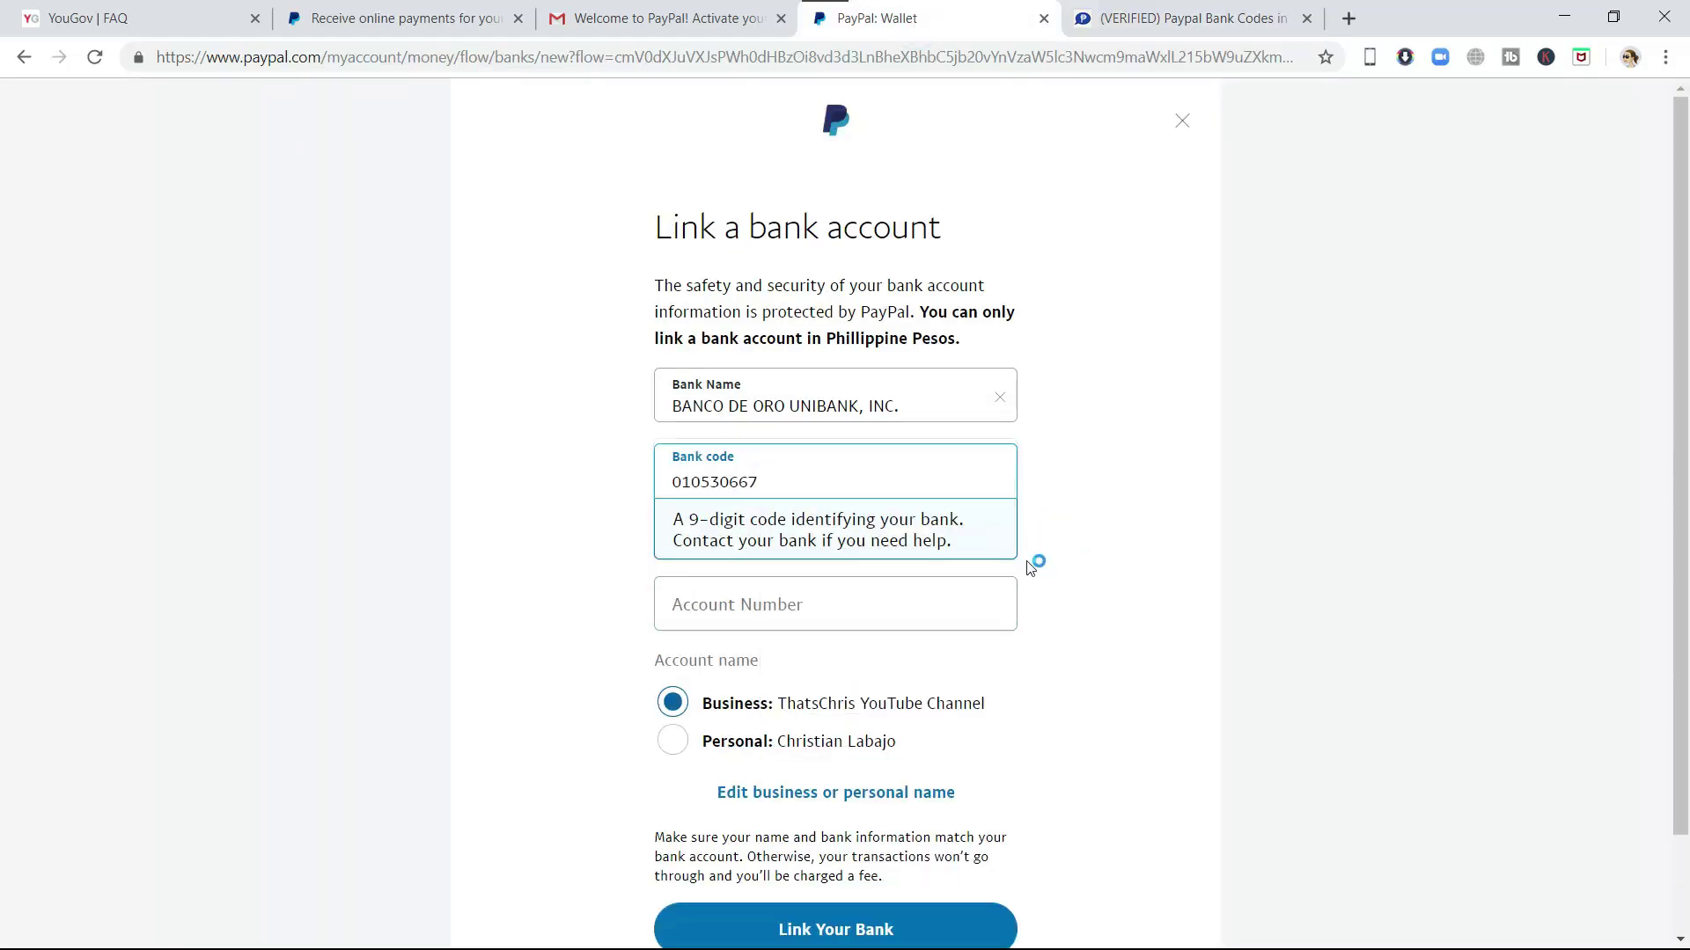
pyautogui.click(837, 611)
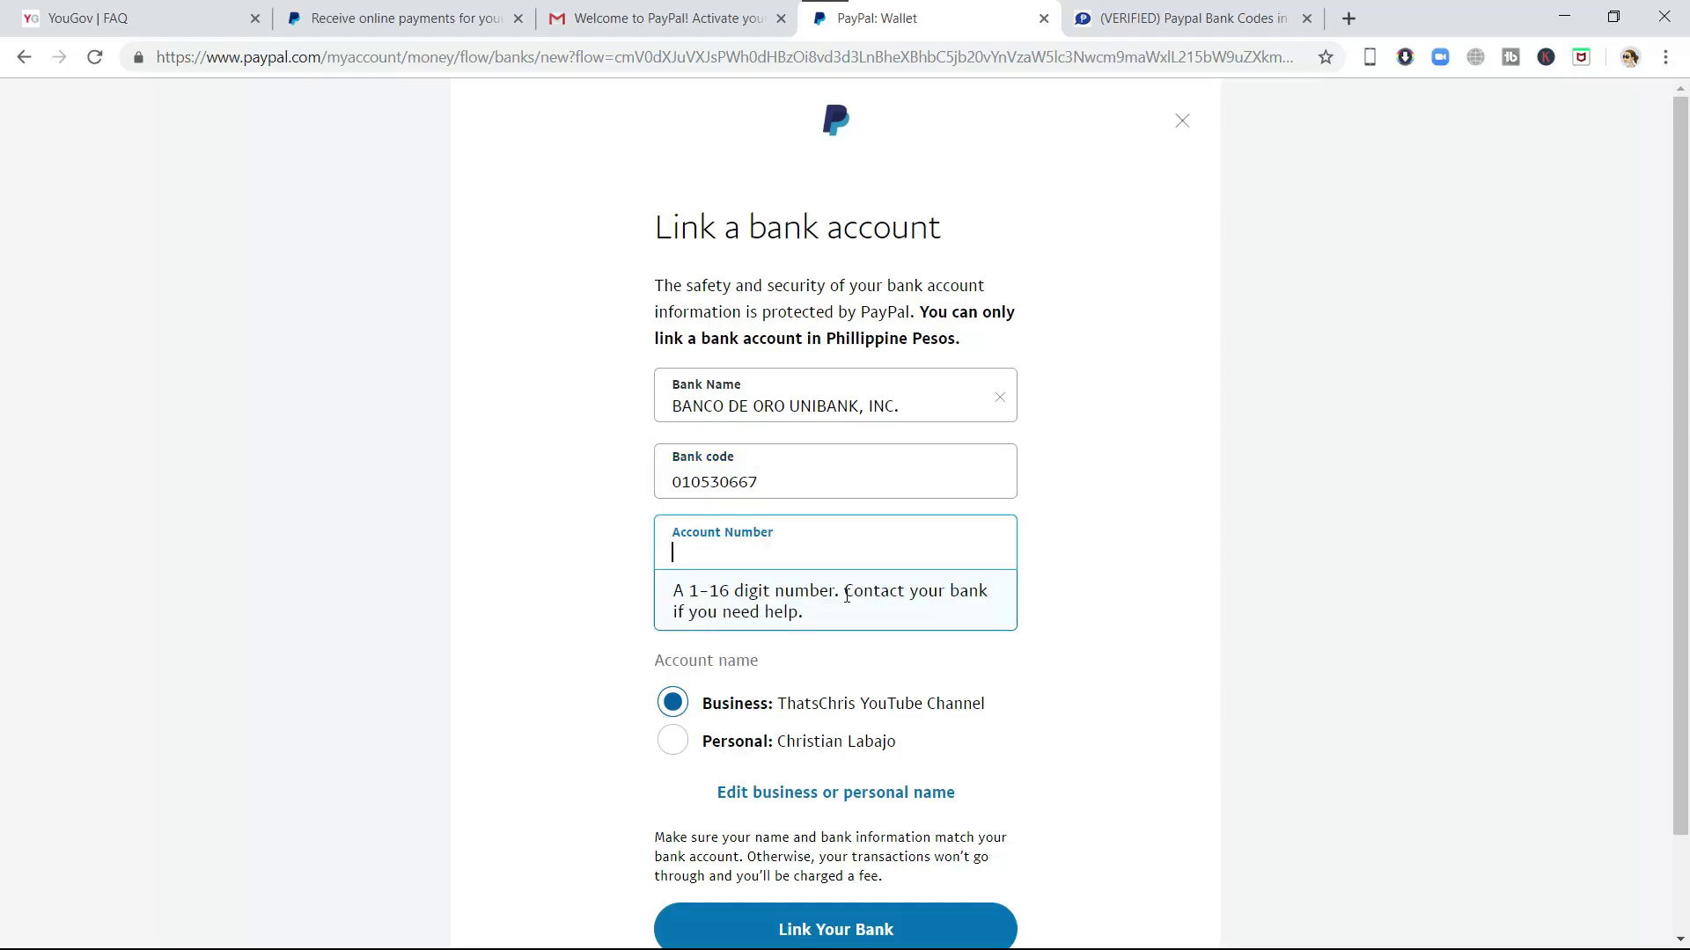
pyautogui.hotkey('ctrl', 'v')
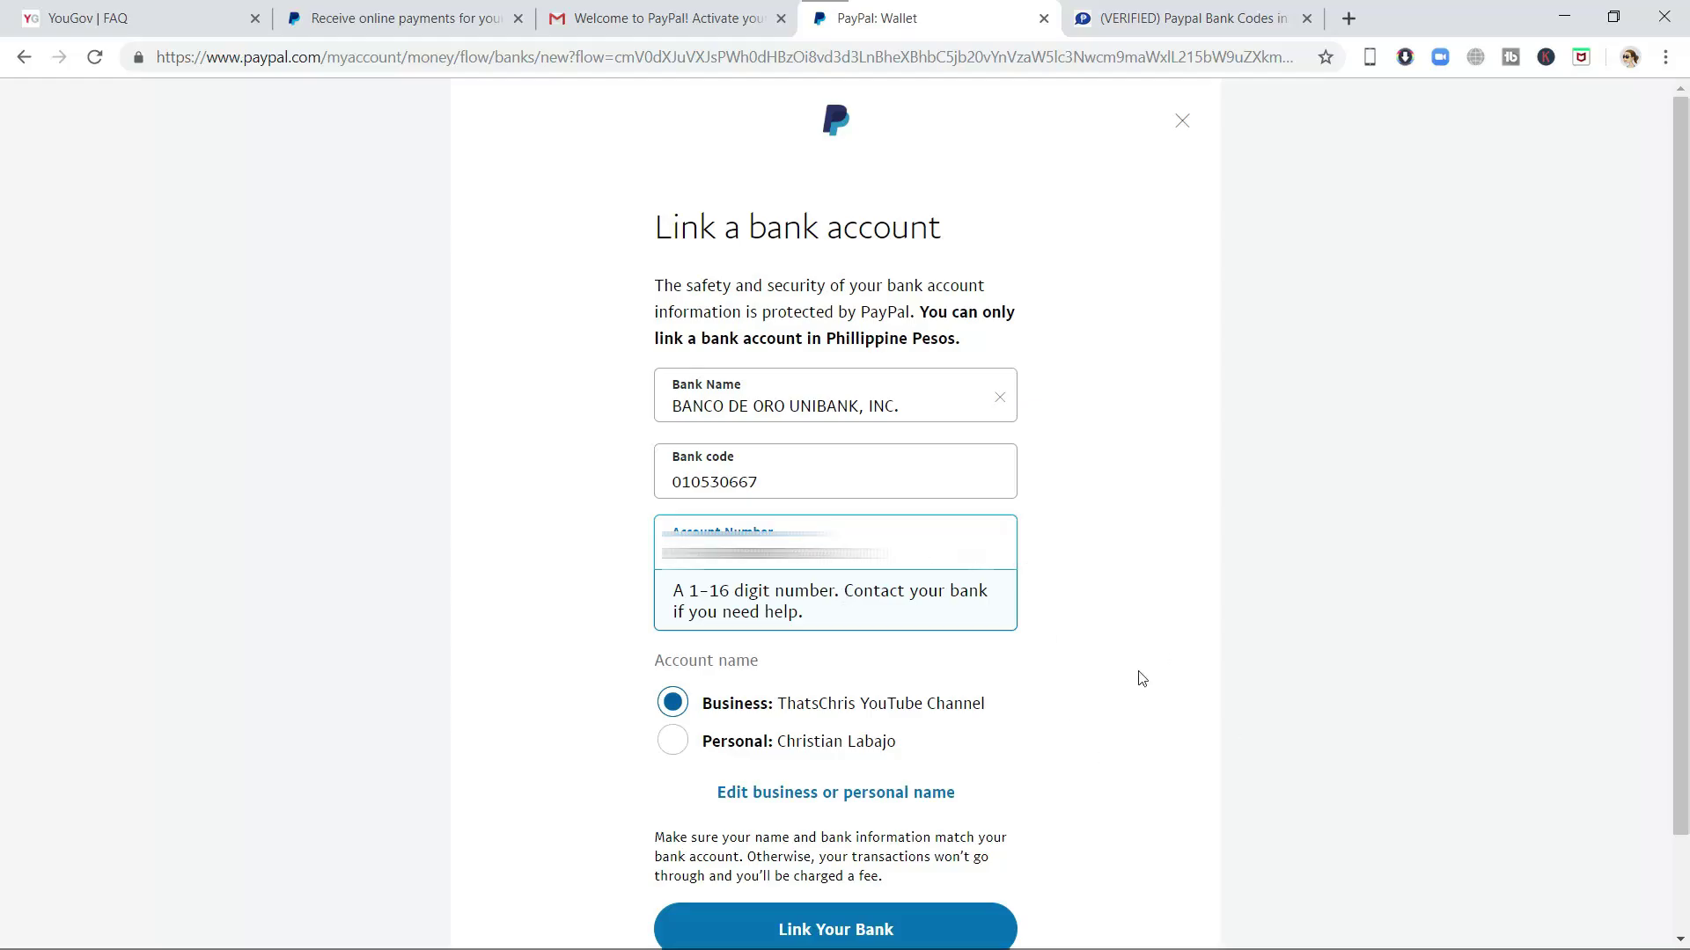
pyautogui.scroll(-2, 1100, 720)
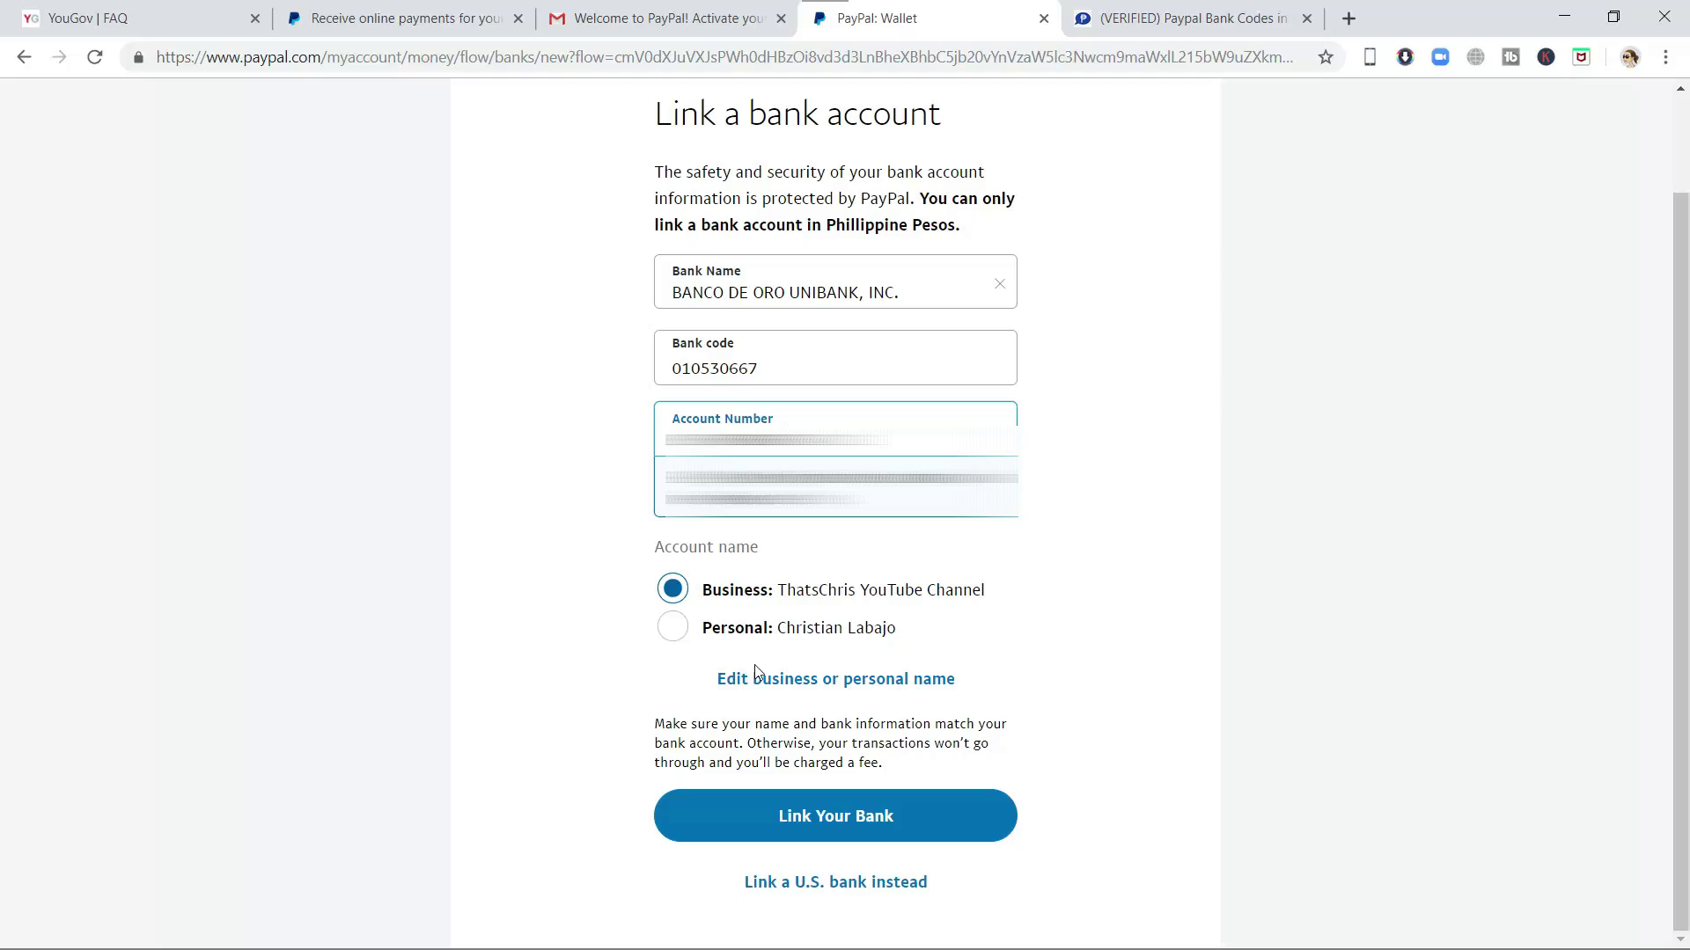
pyautogui.click(673, 628)
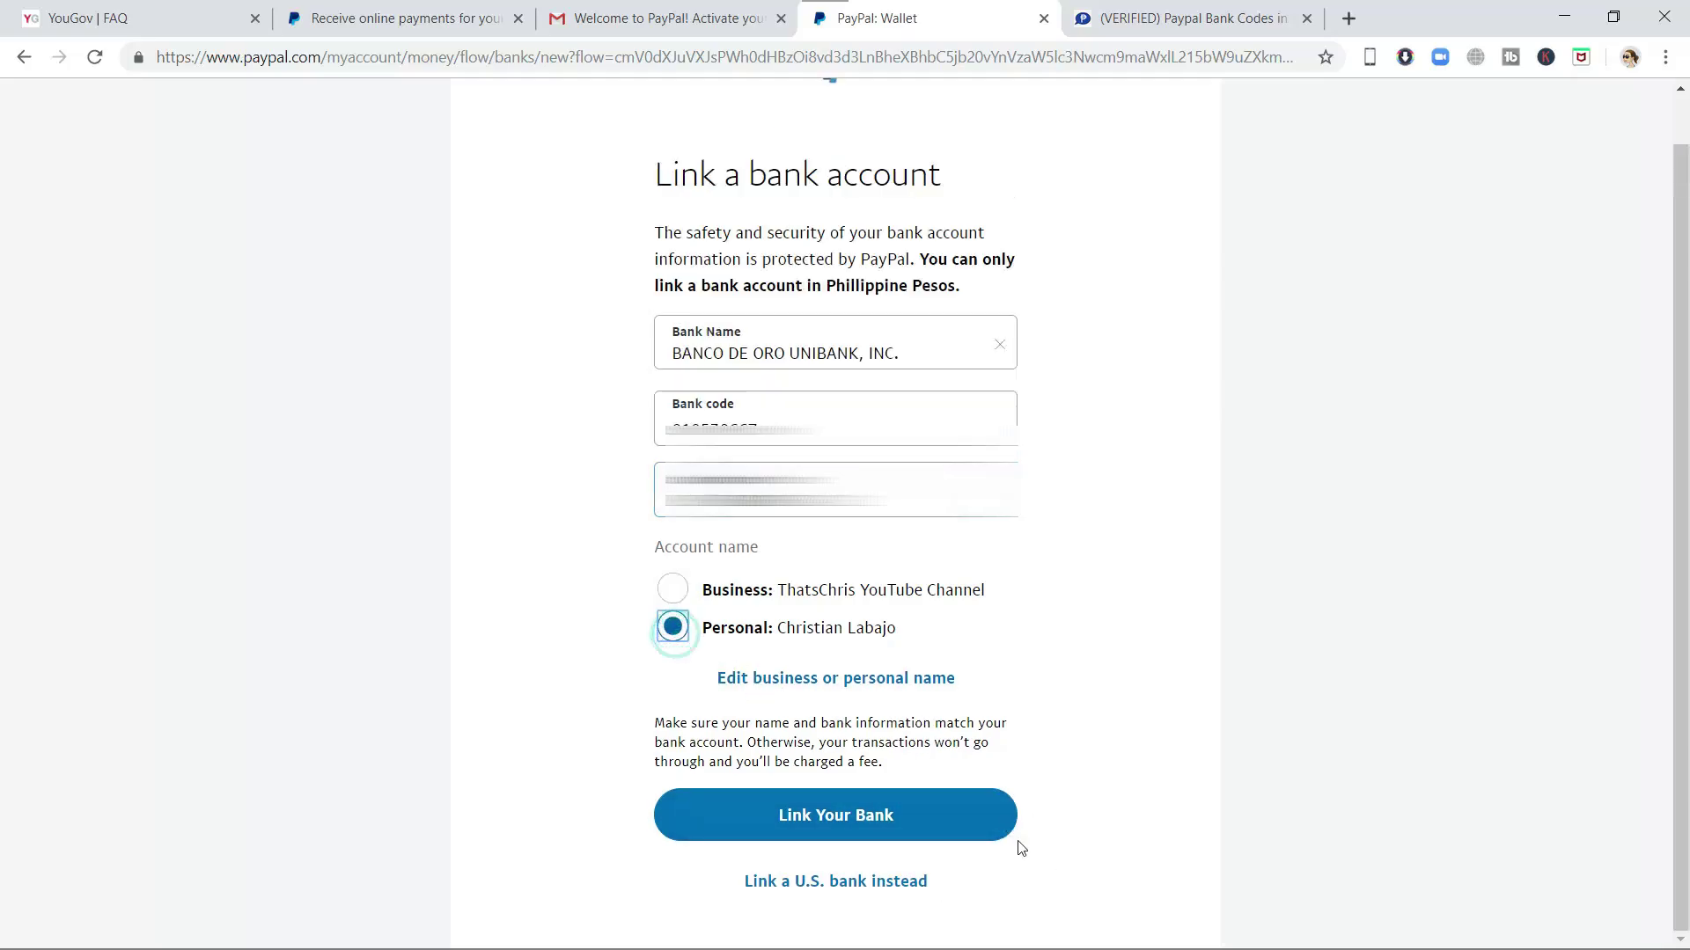
pyautogui.click(934, 824)
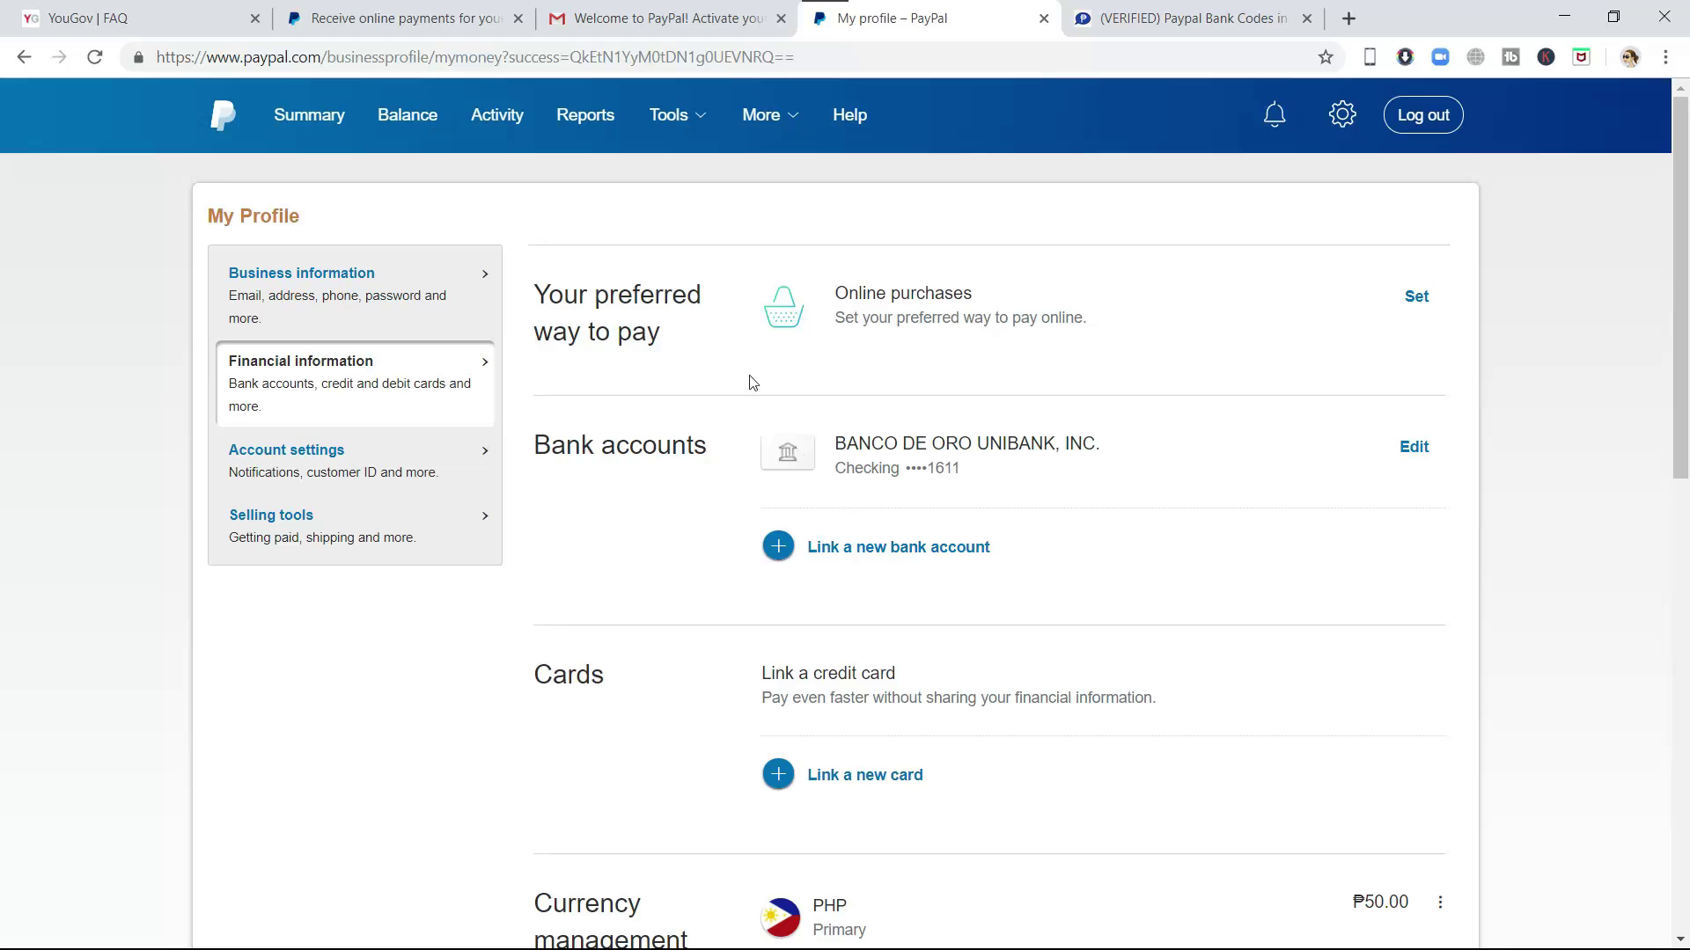
# - Go from Summary to the ₱50.00 balance details and open Transfer funds
pyautogui.click(290, 121)
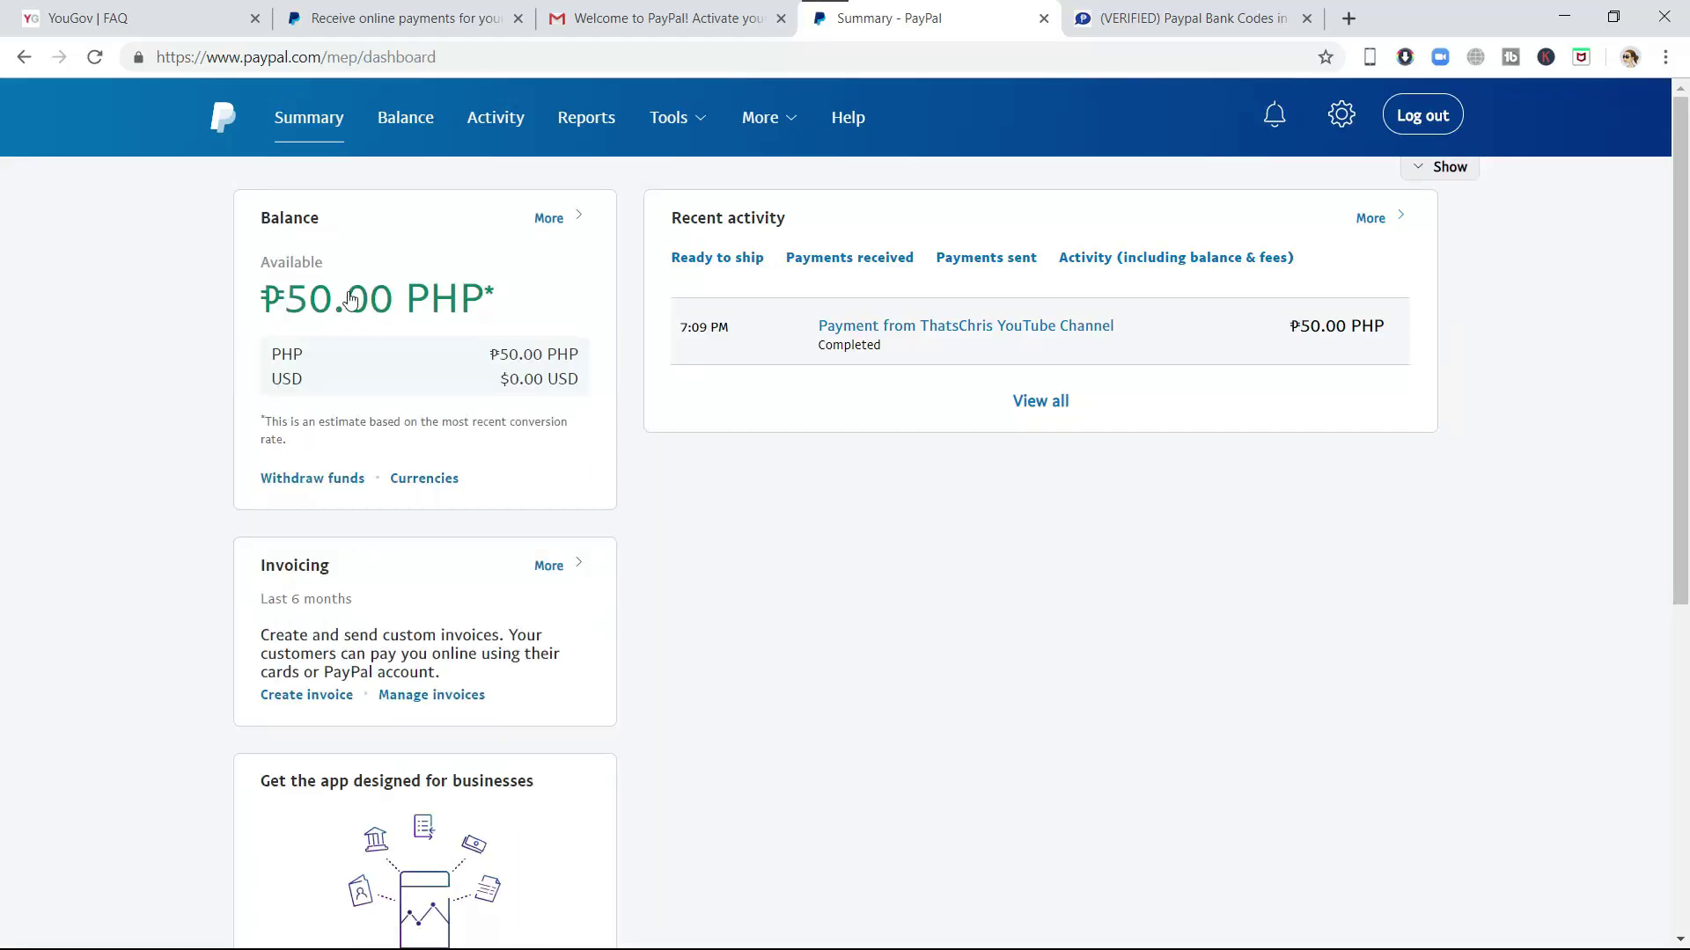
pyautogui.click(425, 295)
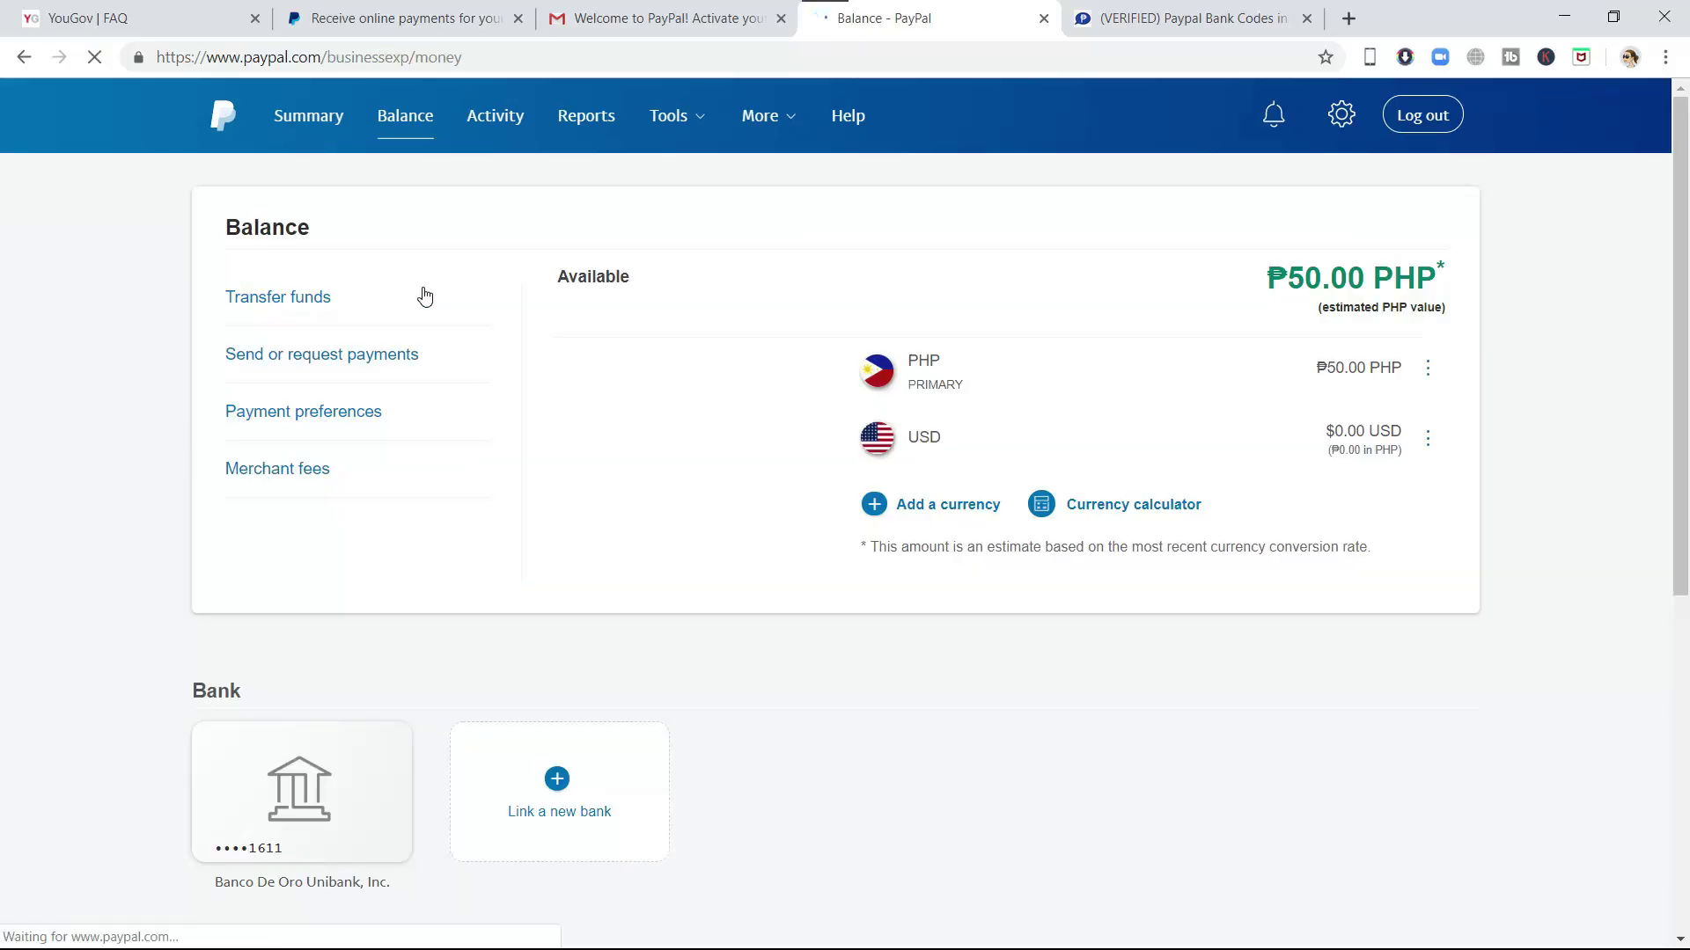
pyautogui.click(279, 308)
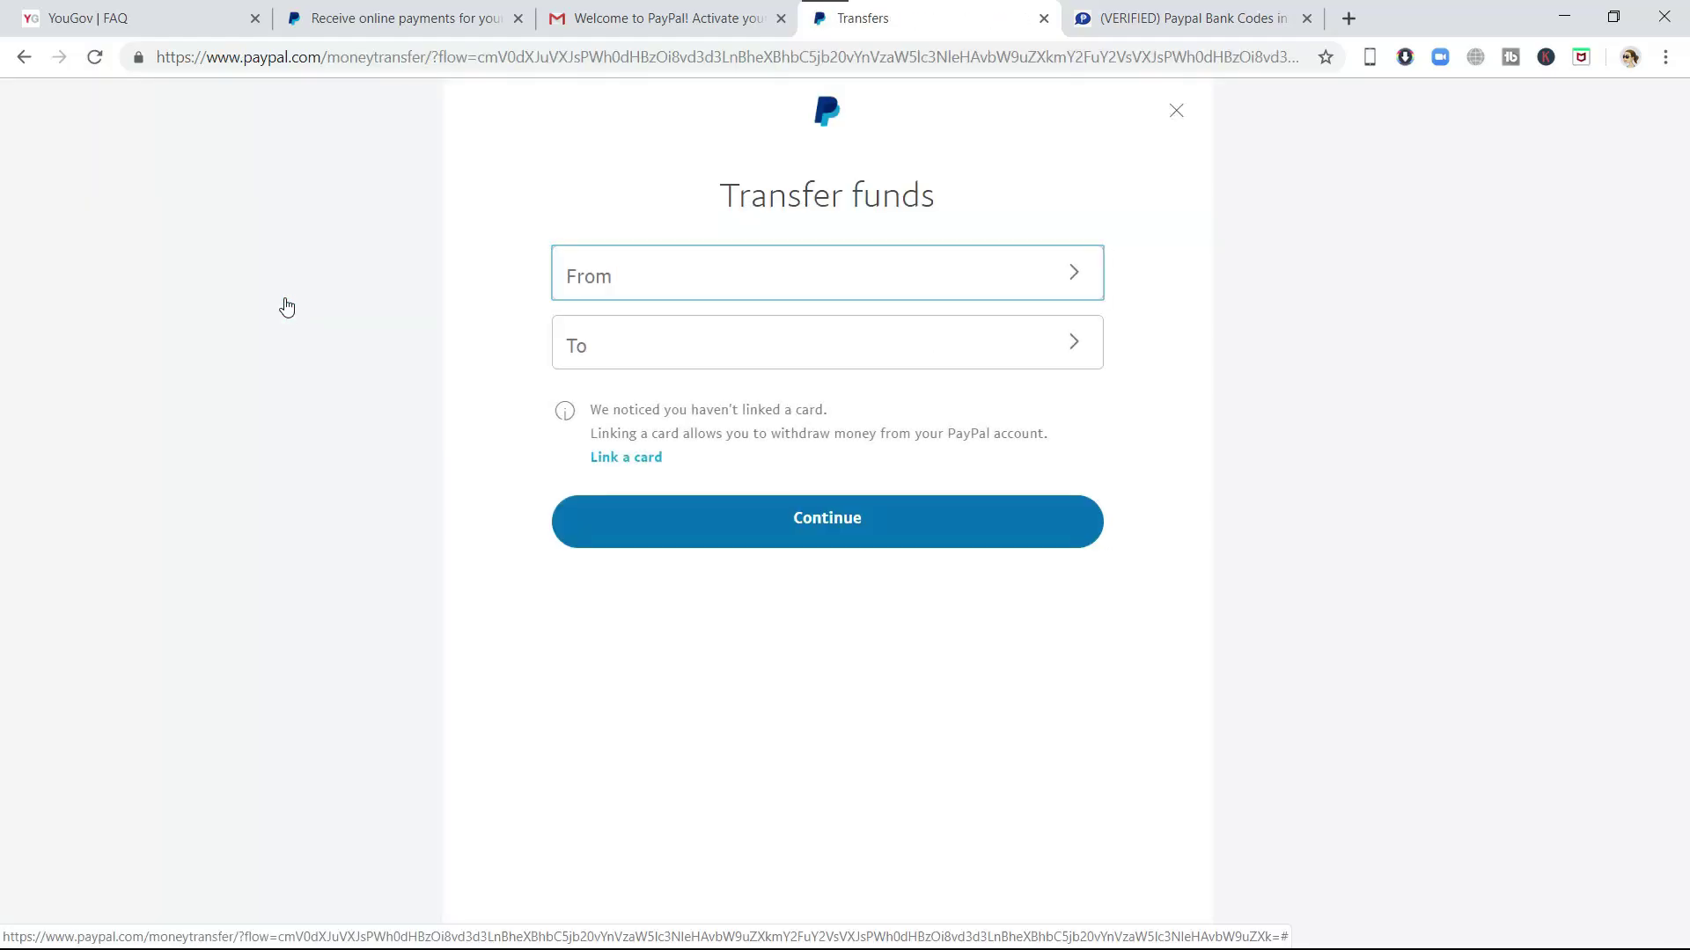
# - Set a transfer of 50 from PayPal balance to the BANCO DE ORO checking account
pyautogui.click(977, 282)
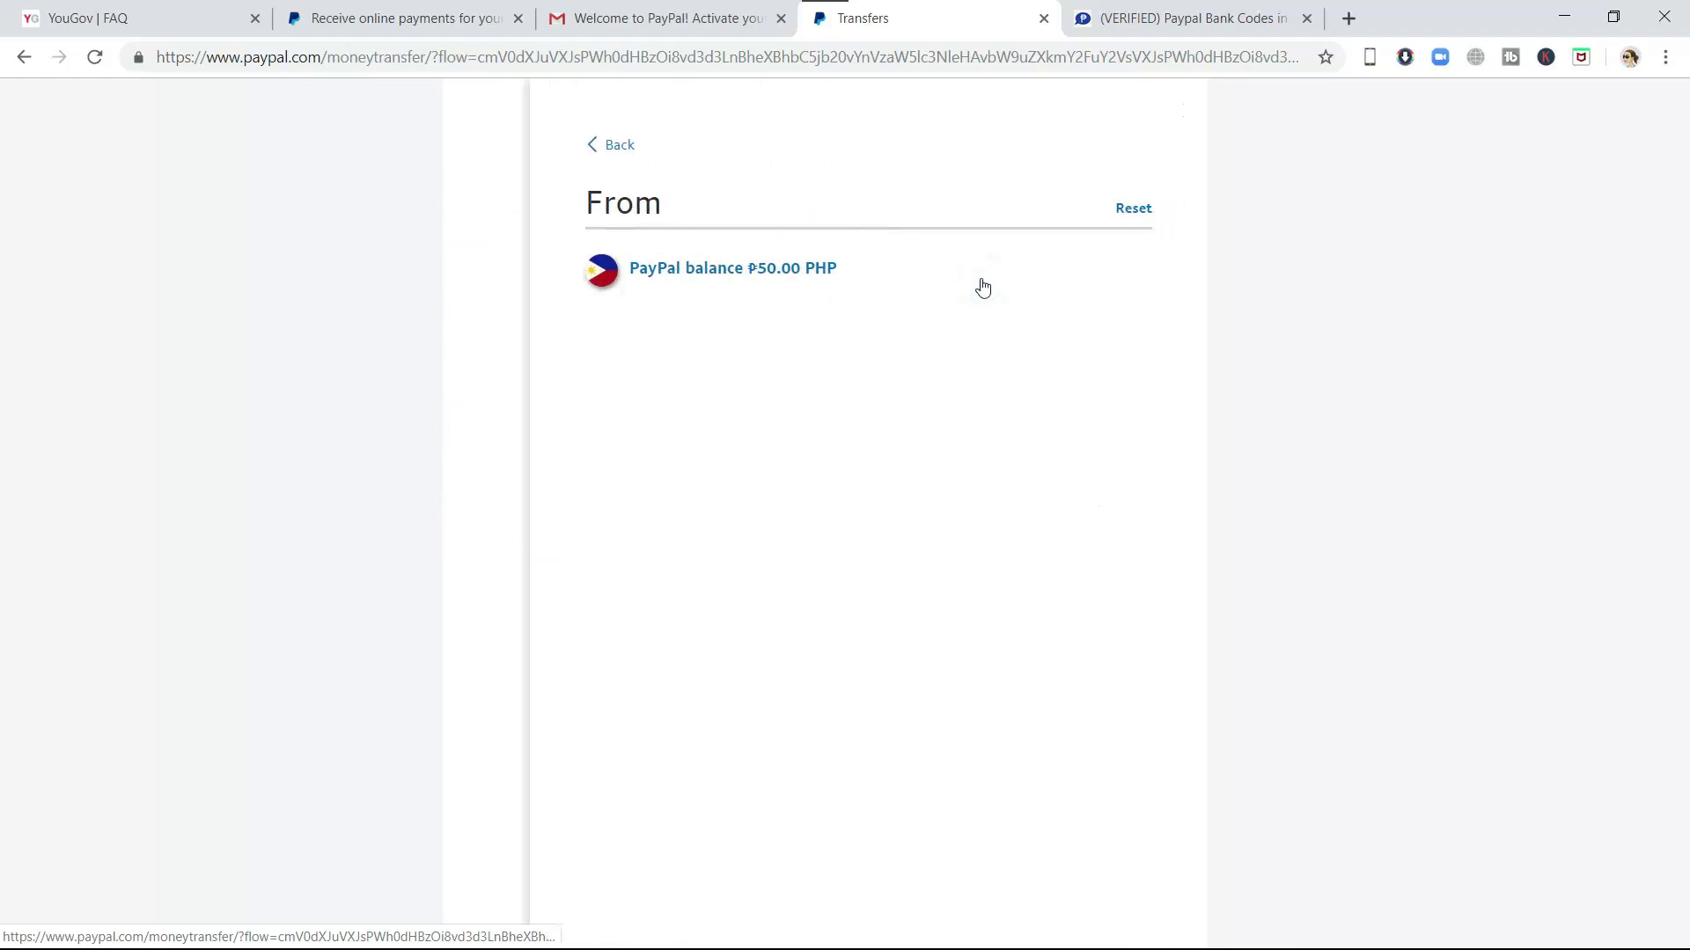
pyautogui.click(781, 280)
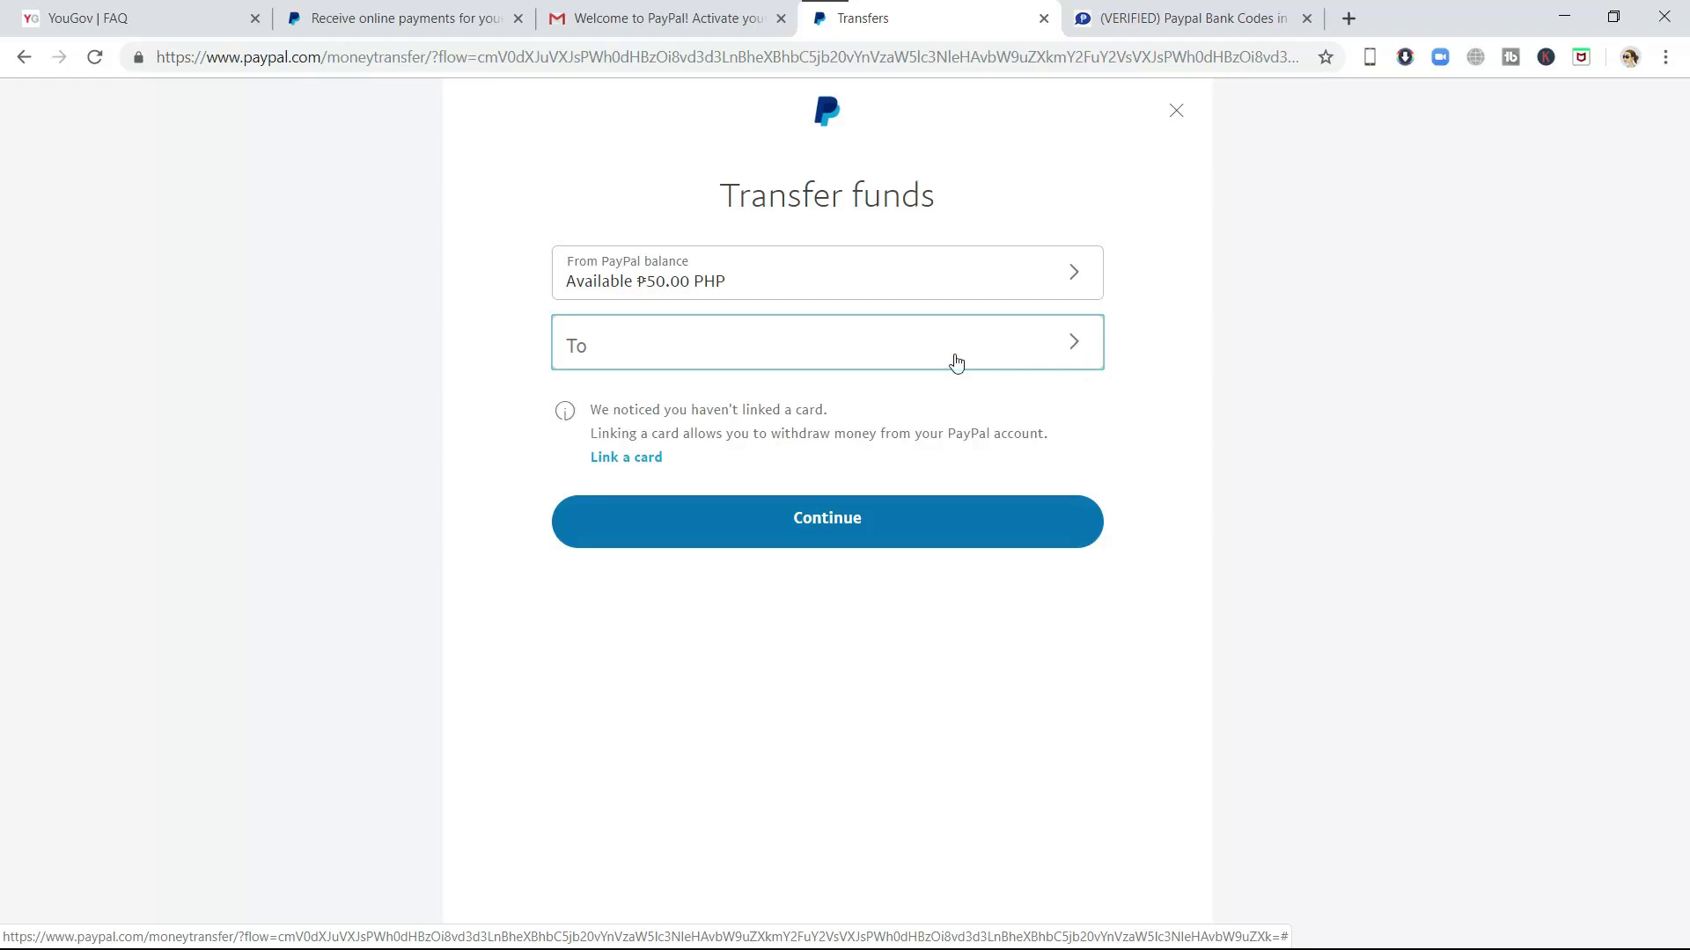
pyautogui.click(1053, 343)
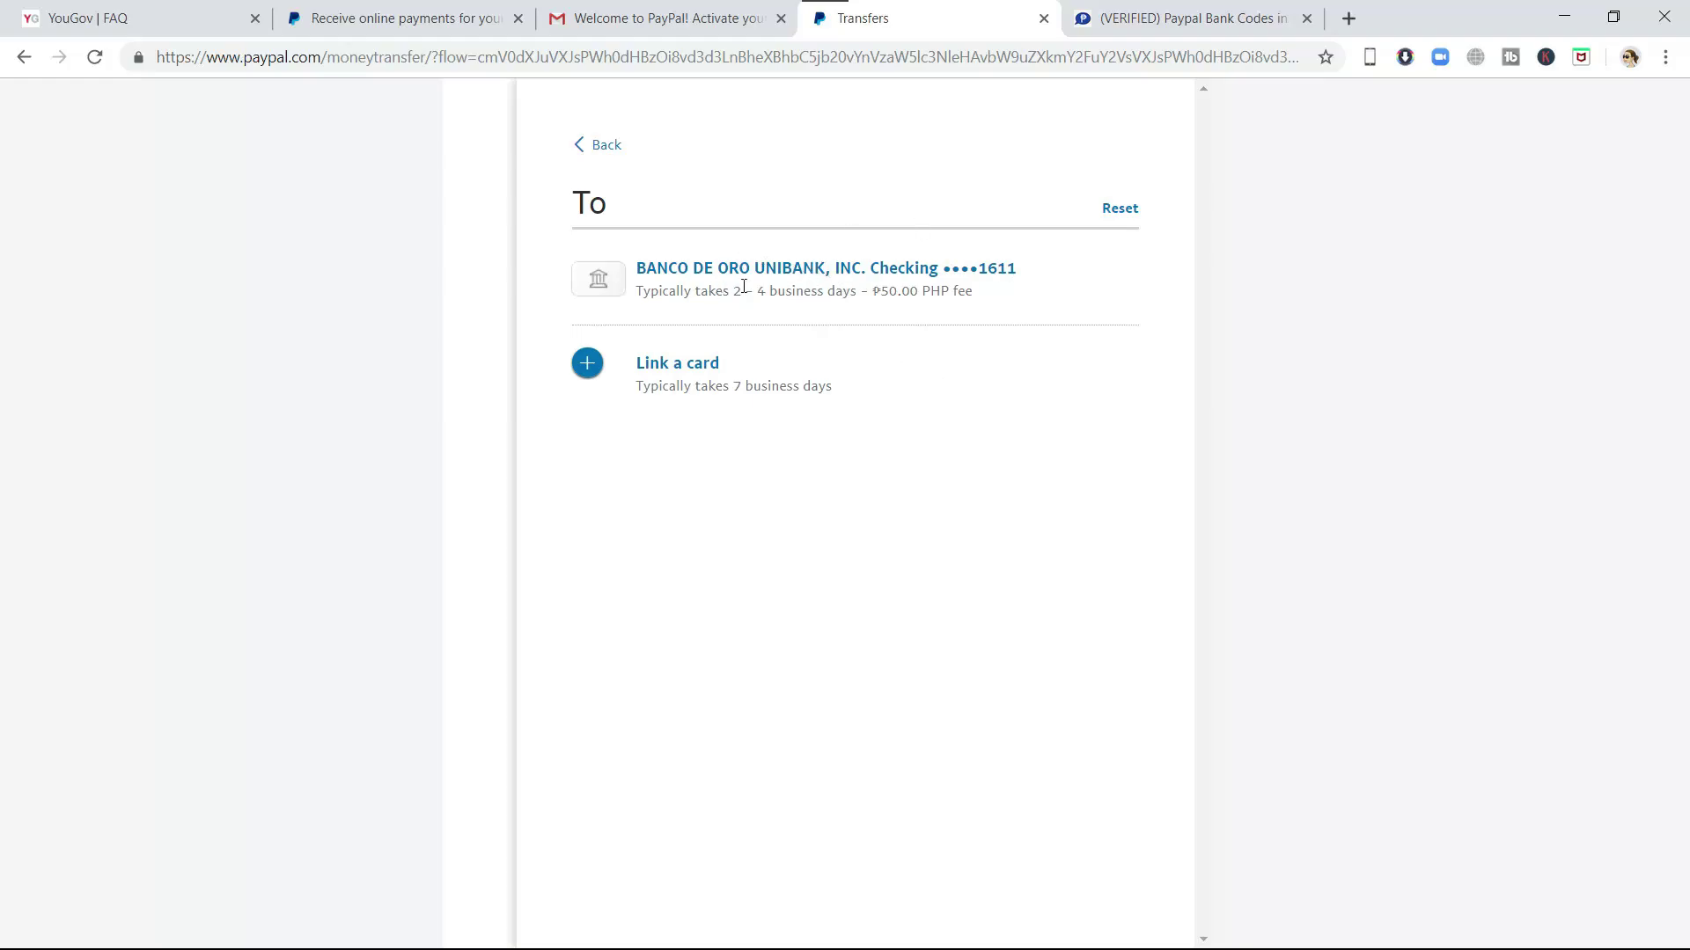
pyautogui.click(867, 273)
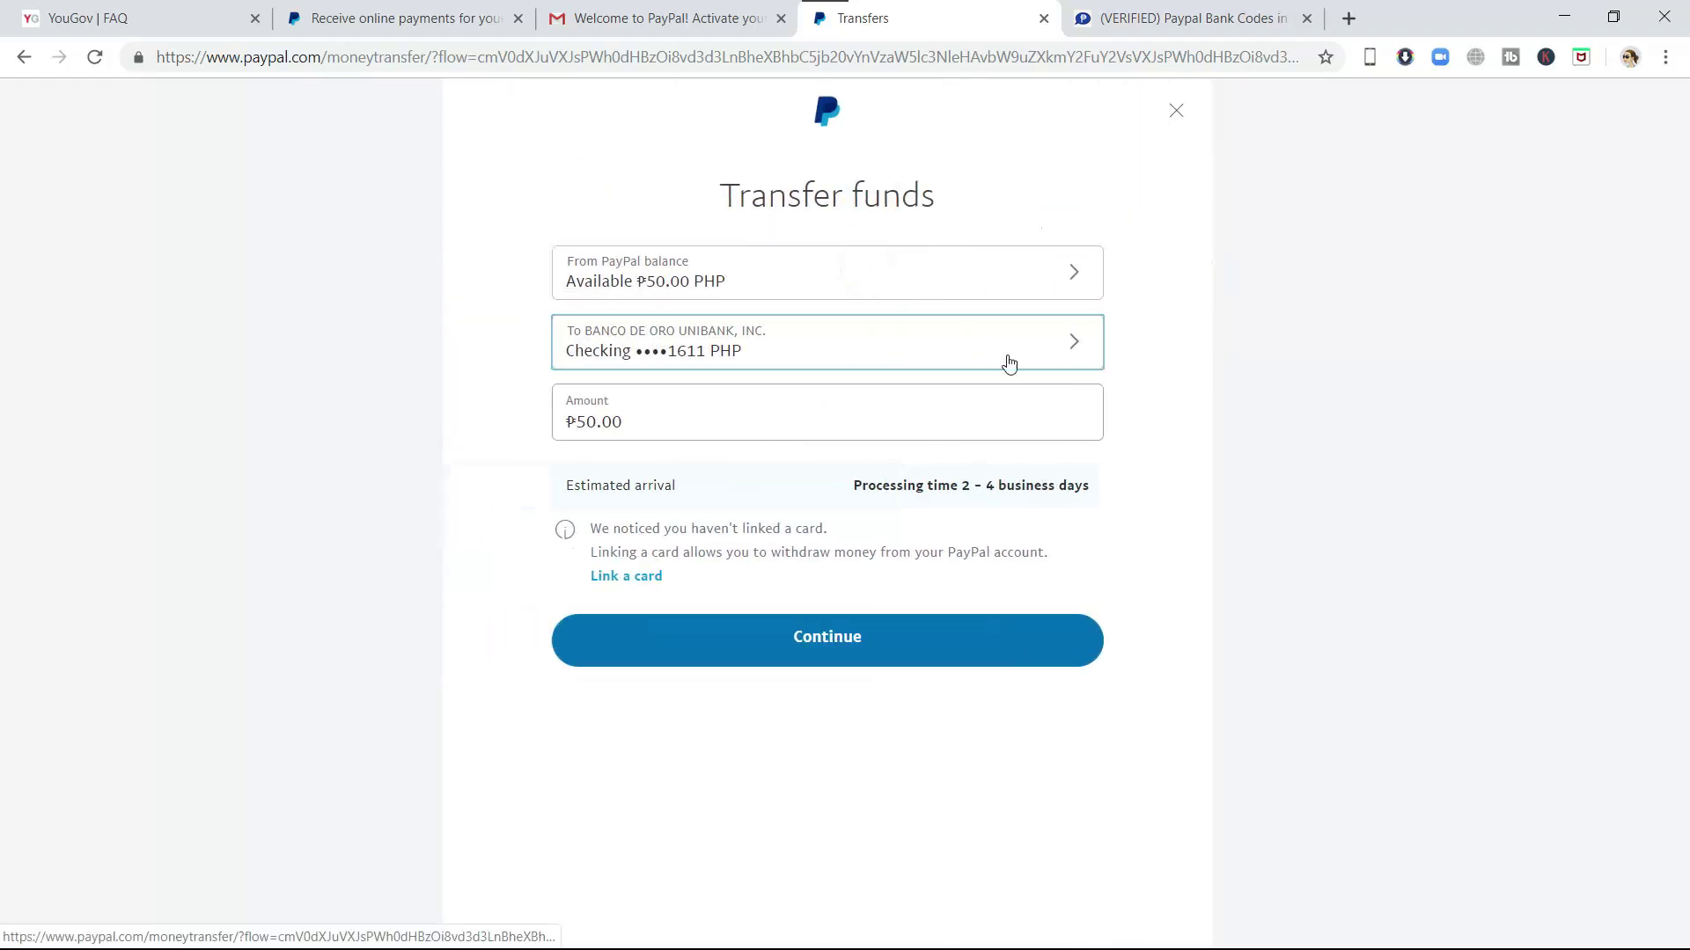
pyautogui.click(742, 426)
pyautogui.press('BackSpace')
pyautogui.press('BackSpace')
pyautogui.press('BackSpace')
pyautogui.press('BackSpace')
pyautogui.press('BackSpace')
pyautogui.press('BackSpace')
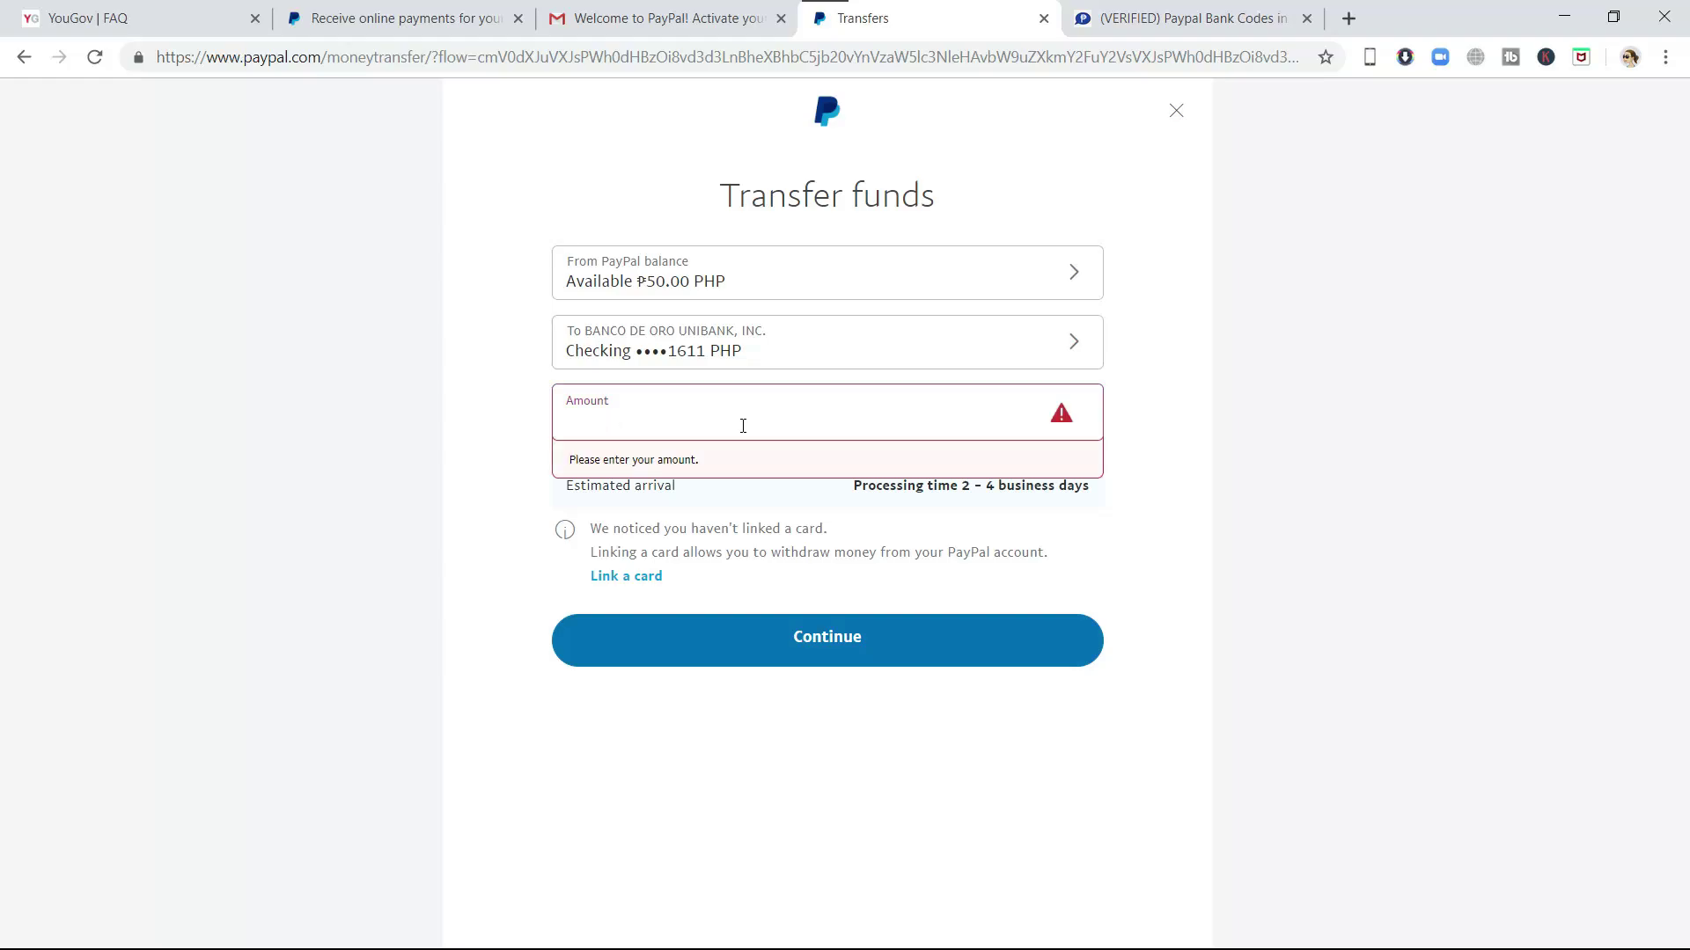
pyautogui.write('50')
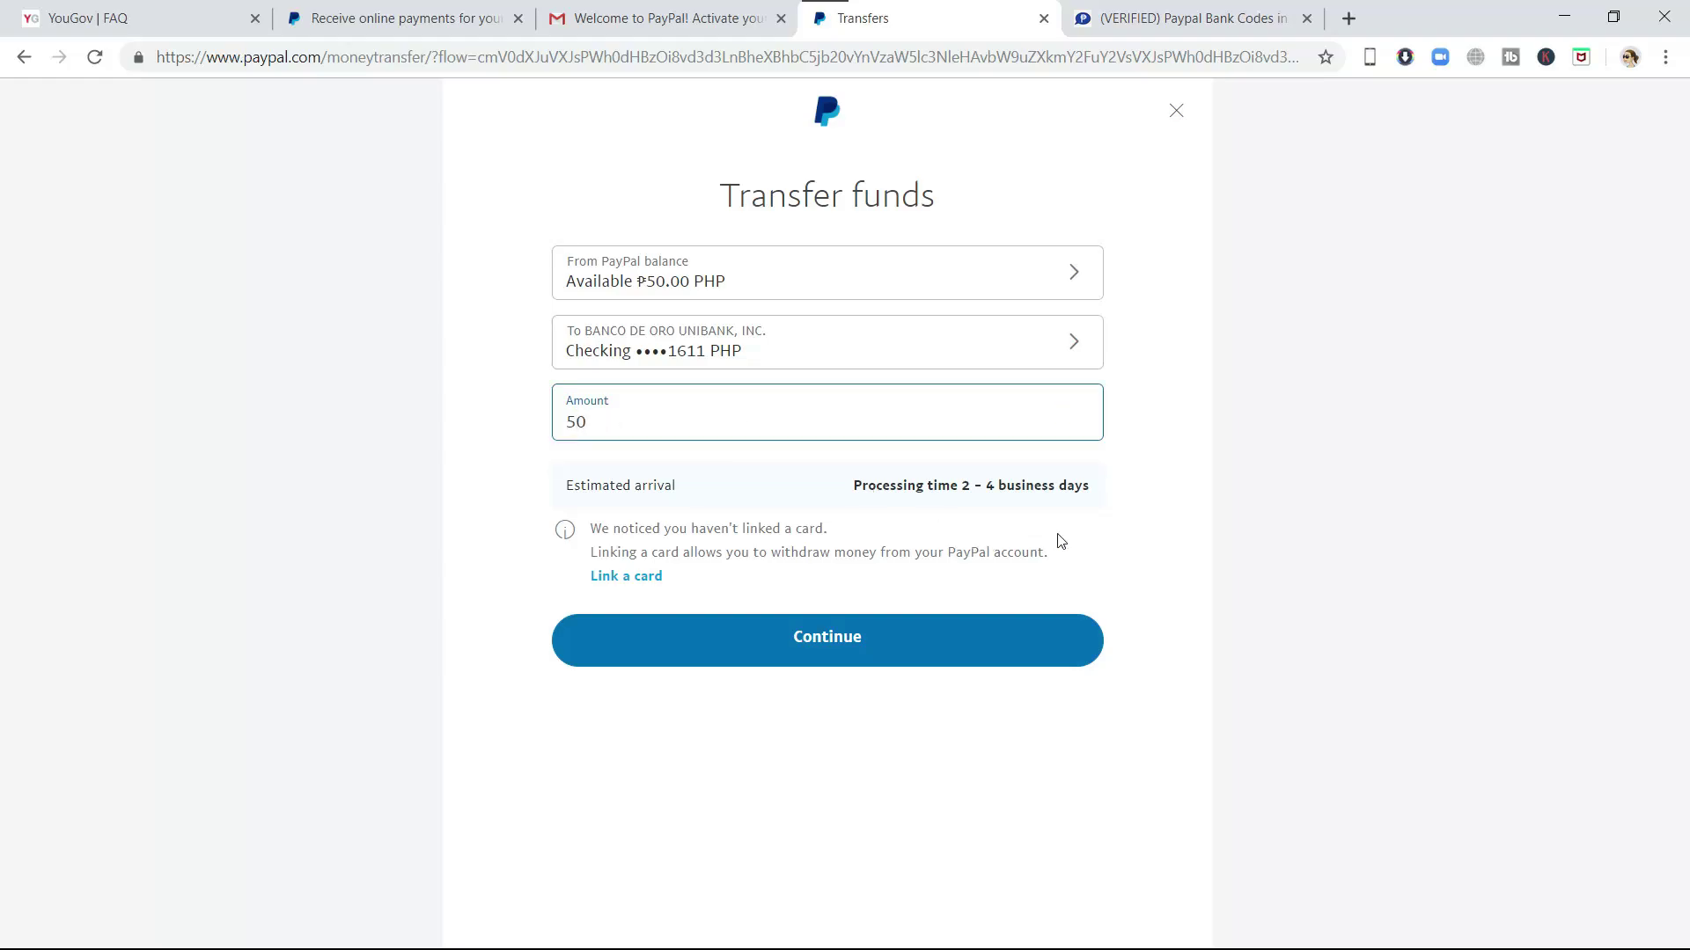